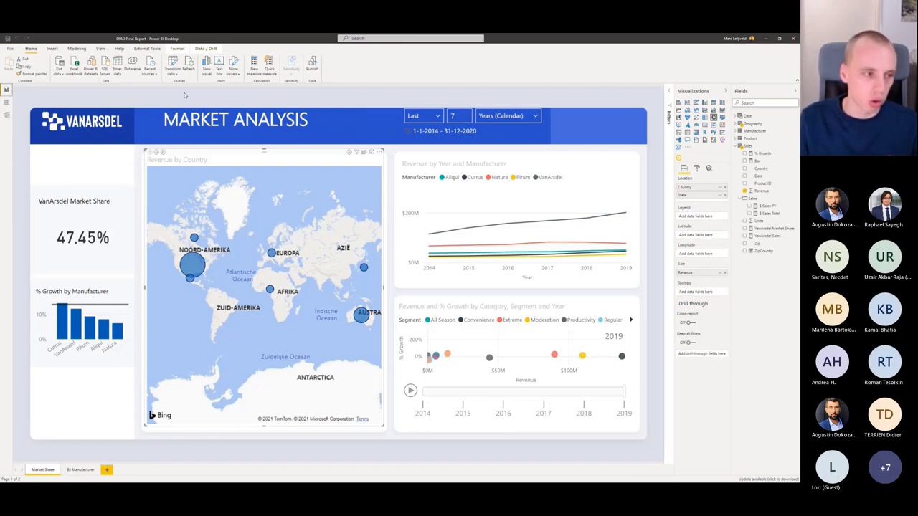
Step: Open DAX Studio connected to the report's model and look through its tables, including Manufacturer, Product and Sales, in a widened metadata list
{"action": "left_click", "coordinate": [183, 96]}
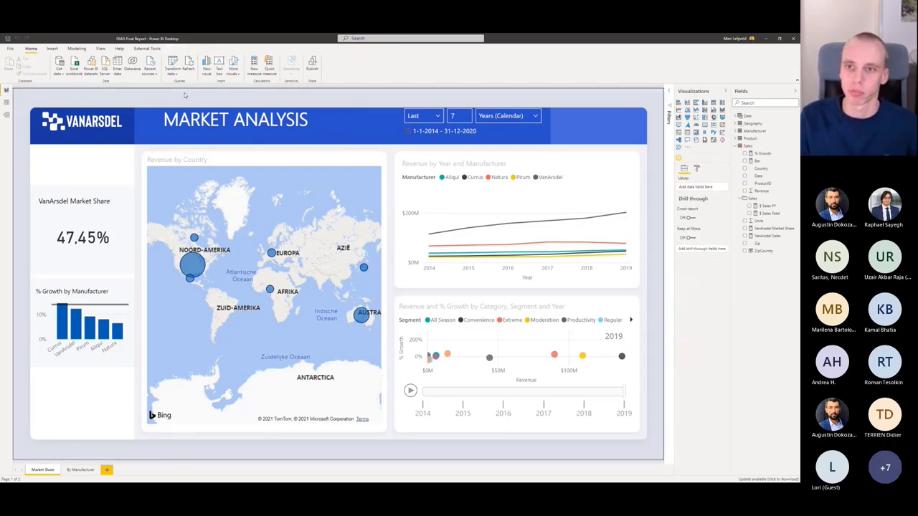
{"action": "left_click", "coordinate": [155, 49]}
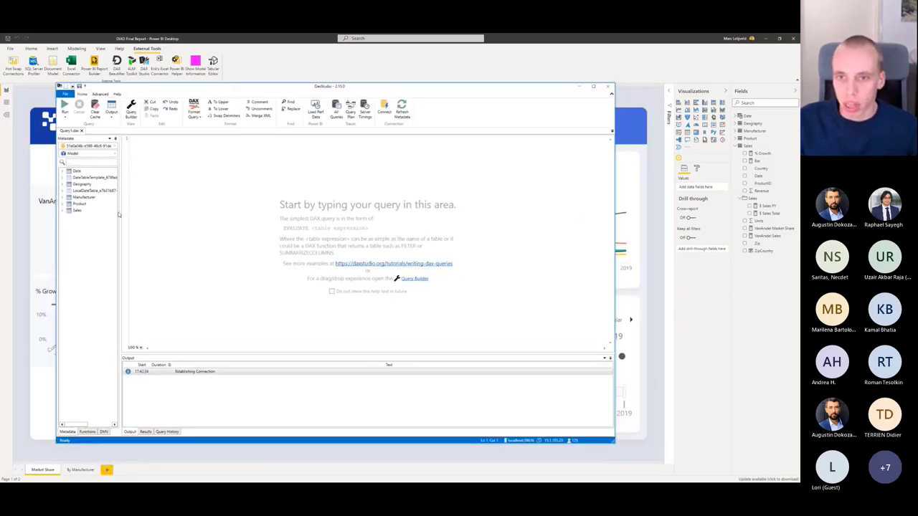
{"action": "left_click_drag", "start_coordinate": [119, 214], "coordinate": [182, 212]}
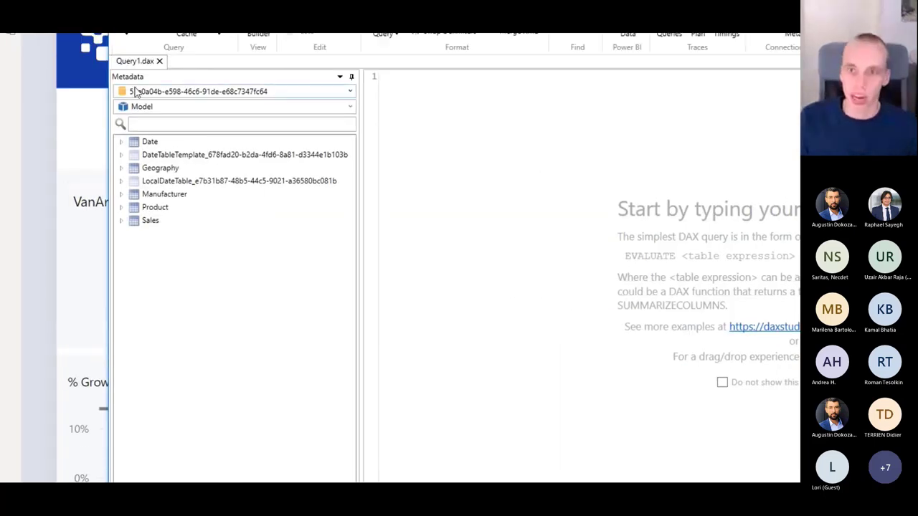
{"action": "left_click", "coordinate": [164, 253]}
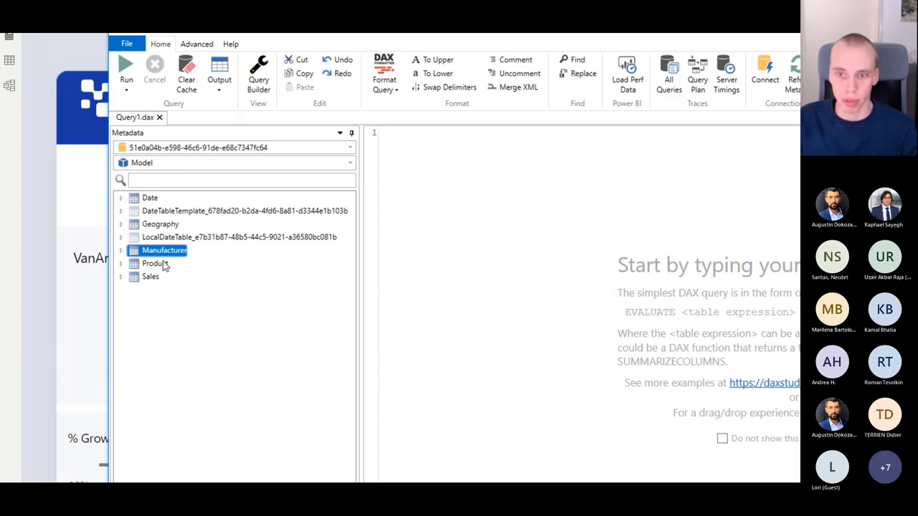
{"action": "left_click", "coordinate": [160, 265]}
{"action": "left_click", "coordinate": [152, 278]}
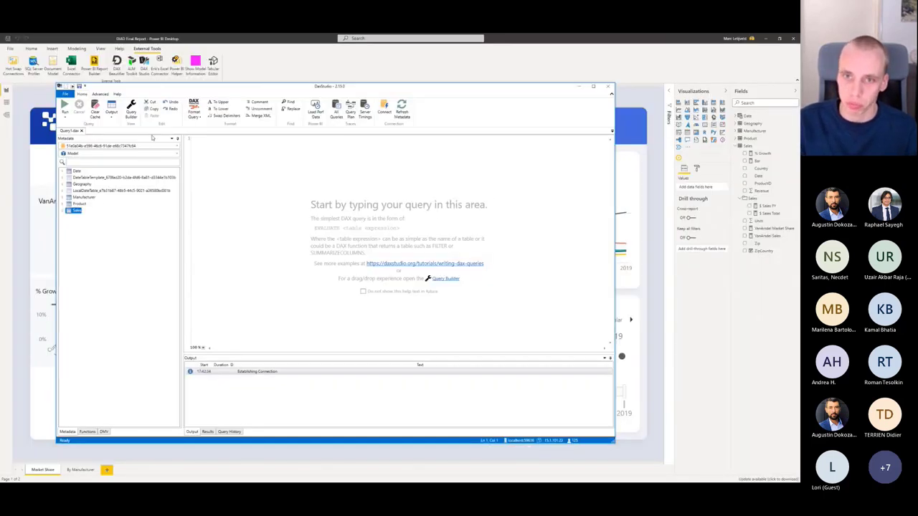
{"action": "mouse_move", "coordinate": [91, 148]}
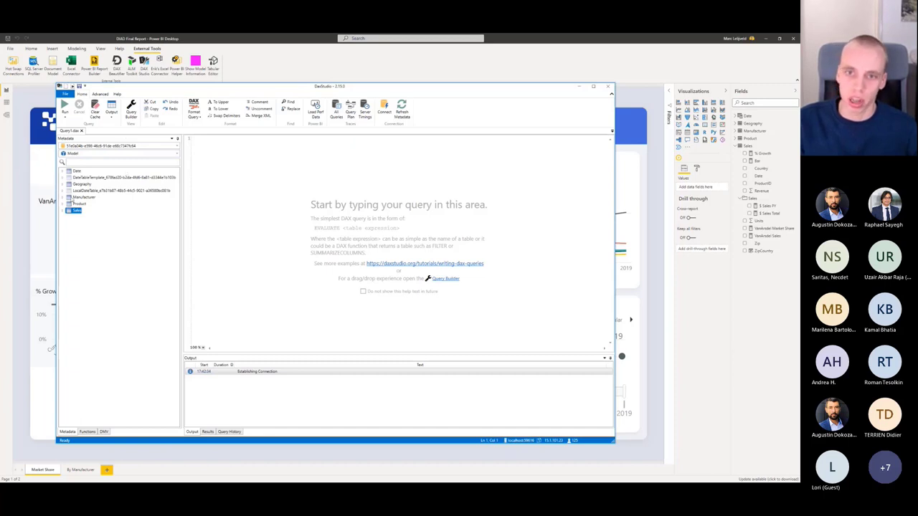
{"action": "left_click_drag", "start_coordinate": [261, 87], "coordinate": [259, 95]}
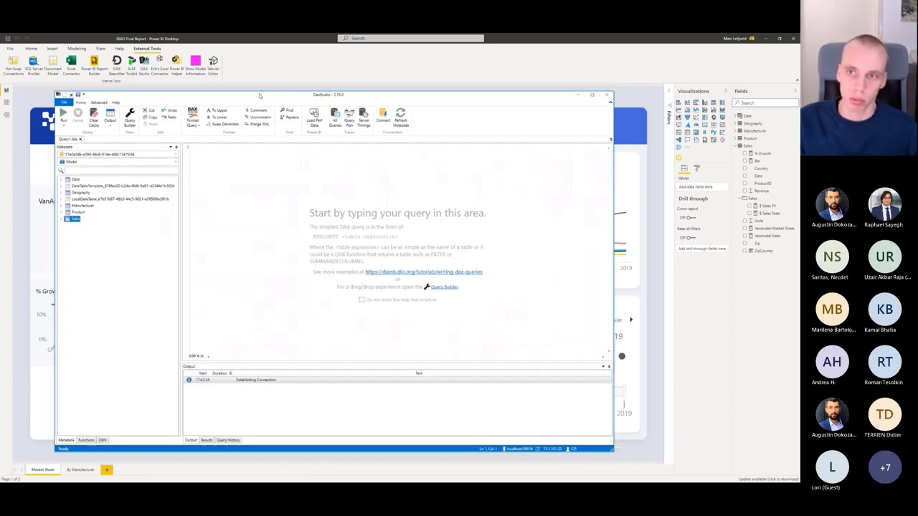
Step: Open the same model in Tabular Editor, enlarge its window and select the Sales table among the model's tables
{"action": "left_click", "coordinate": [271, 67]}
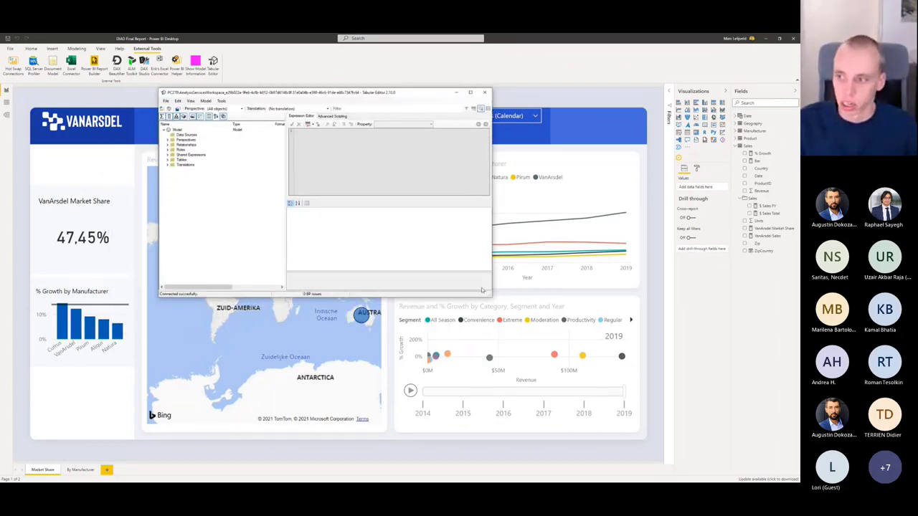
{"action": "left_click_drag", "start_coordinate": [493, 296], "coordinate": [589, 386]}
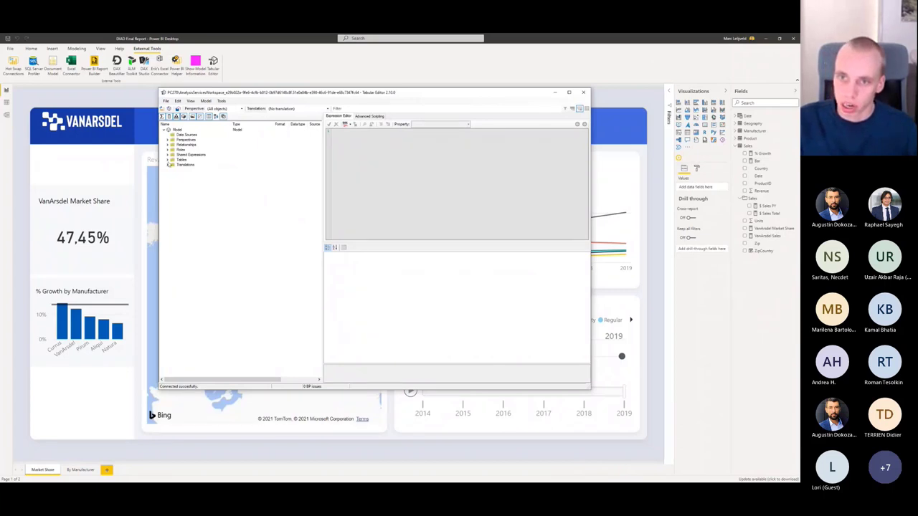
{"action": "left_click", "coordinate": [168, 160]}
{"action": "left_click", "coordinate": [191, 167]}
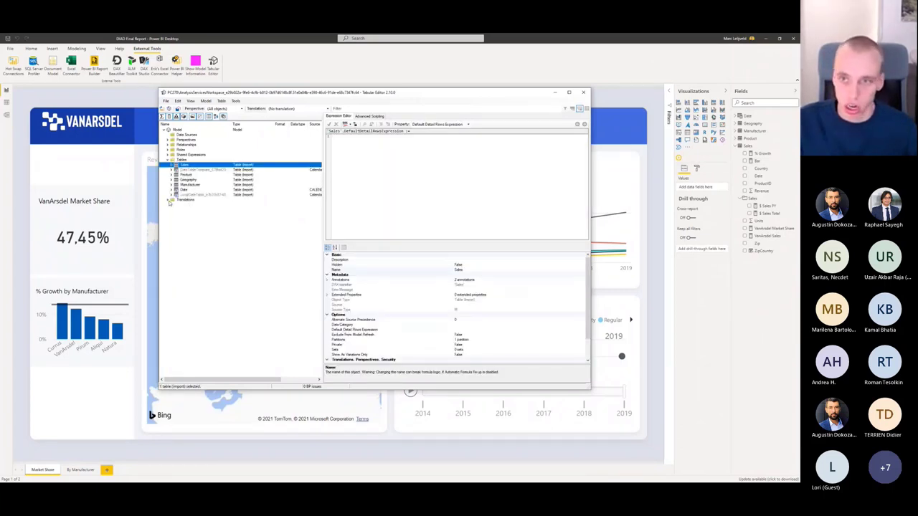
Step: Examine the model's roles, relationships and perspectives in Tabular Editor
{"action": "left_click", "coordinate": [168, 150]}
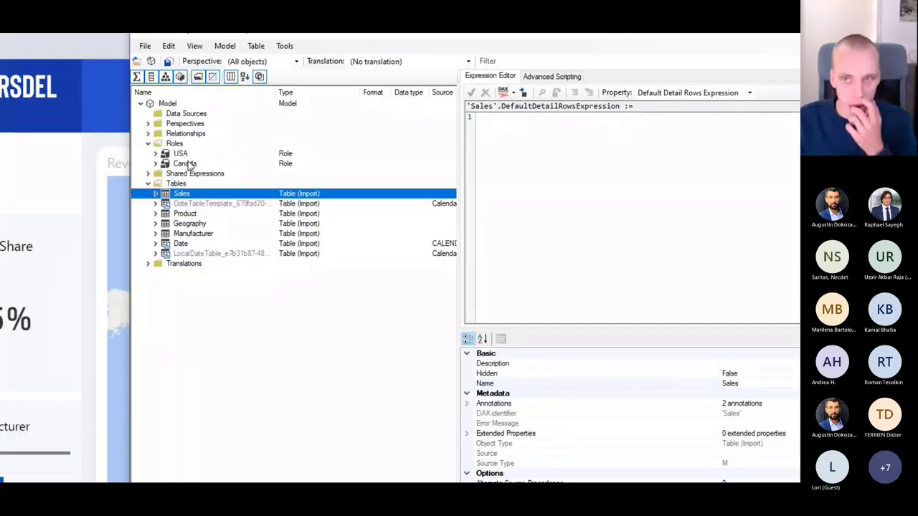
{"action": "left_click", "coordinate": [147, 134]}
{"action": "left_click", "coordinate": [148, 135]}
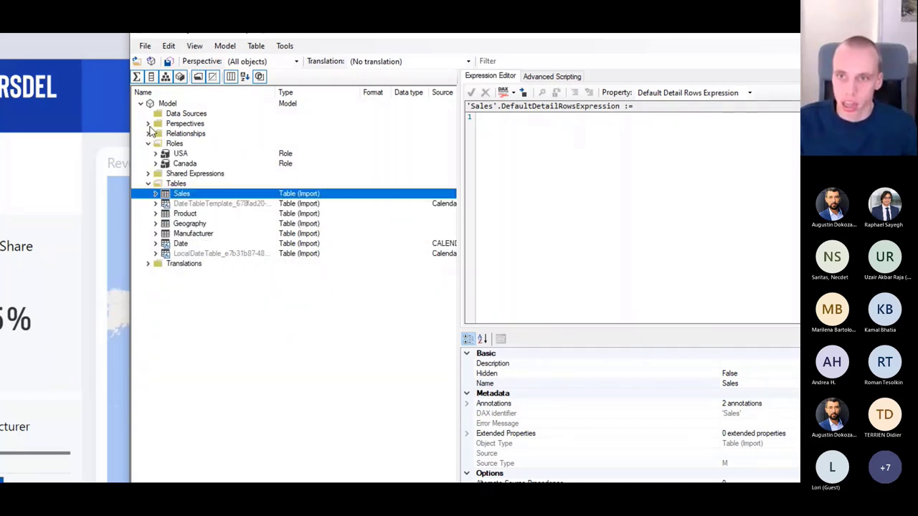
{"action": "left_click", "coordinate": [149, 124]}
{"action": "left_click", "coordinate": [149, 123]}
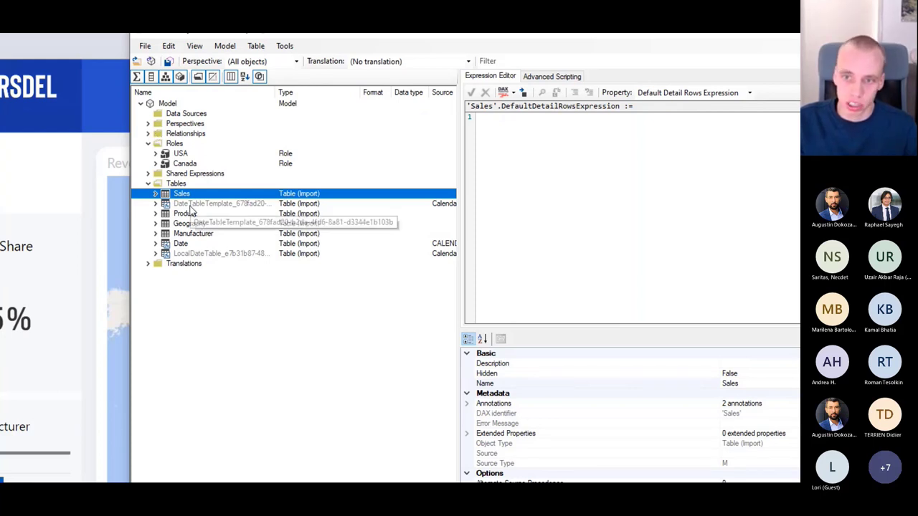
Step: Create a new measure in the Sales display folder of the Sales table
{"action": "left_click", "coordinate": [156, 193]}
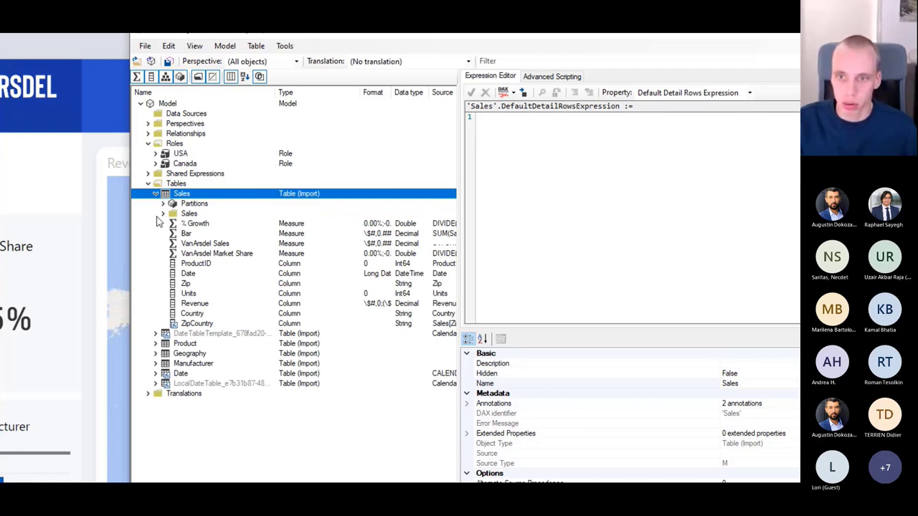
{"action": "left_click", "coordinate": [164, 214]}
{"action": "left_click", "coordinate": [194, 216]}
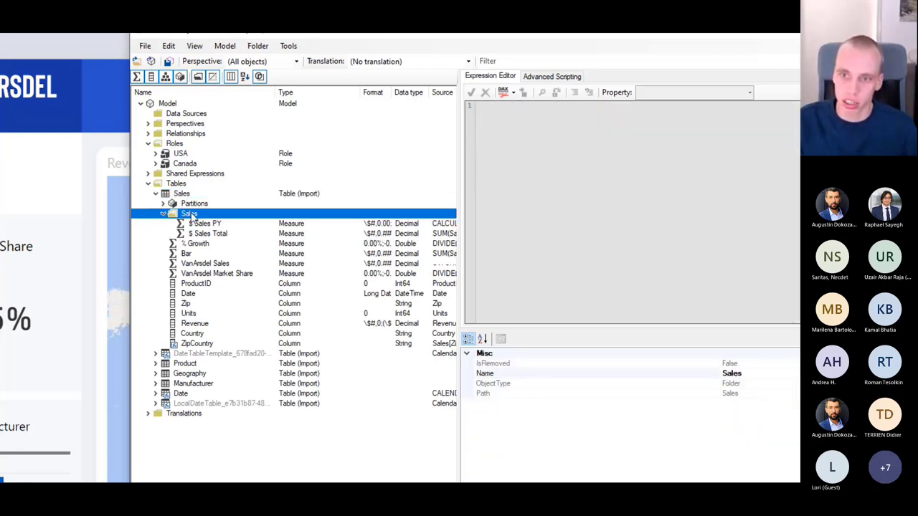
{"action": "right_click", "coordinate": [197, 218]}
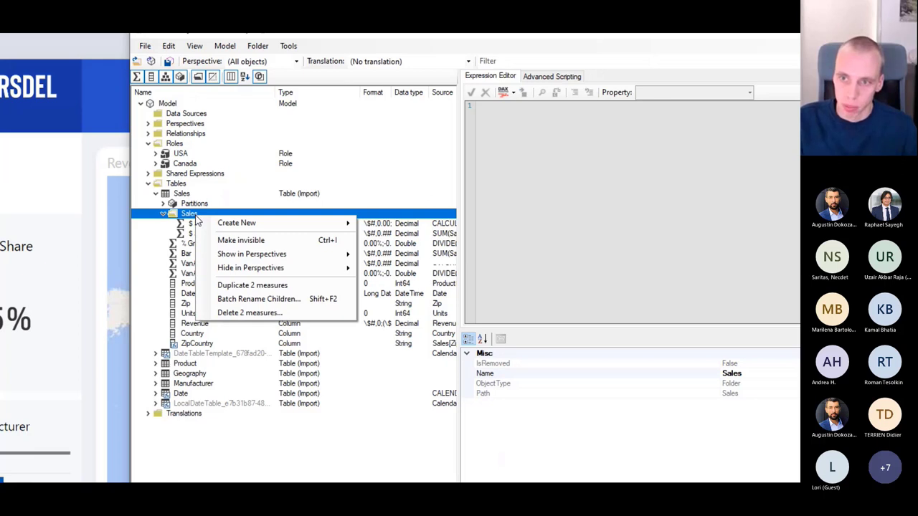
{"action": "mouse_move", "coordinate": [243, 226]}
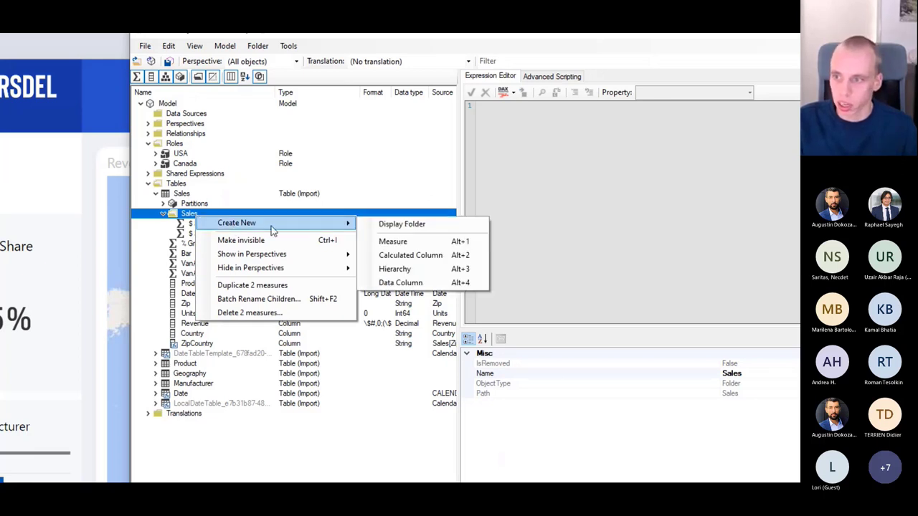
{"action": "left_click", "coordinate": [427, 248]}
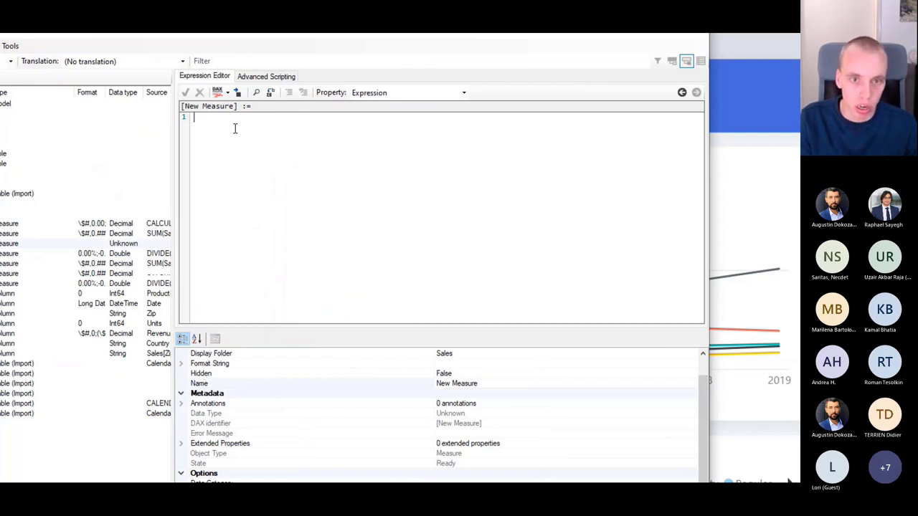
Step: Enter AVERAGE('Sales'[Revenue]) as the new measure's expression
{"action": "type", "text": "AVERAGE"}
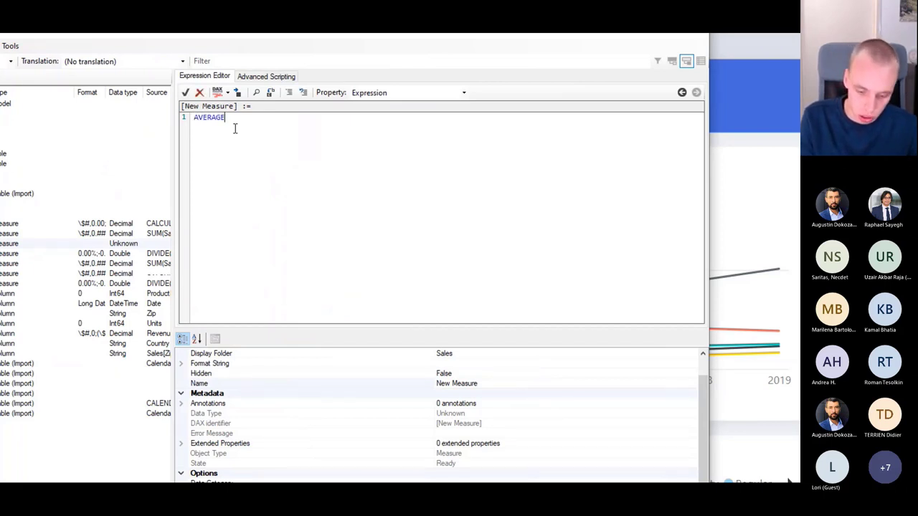
{"action": "type", "text": "('"}
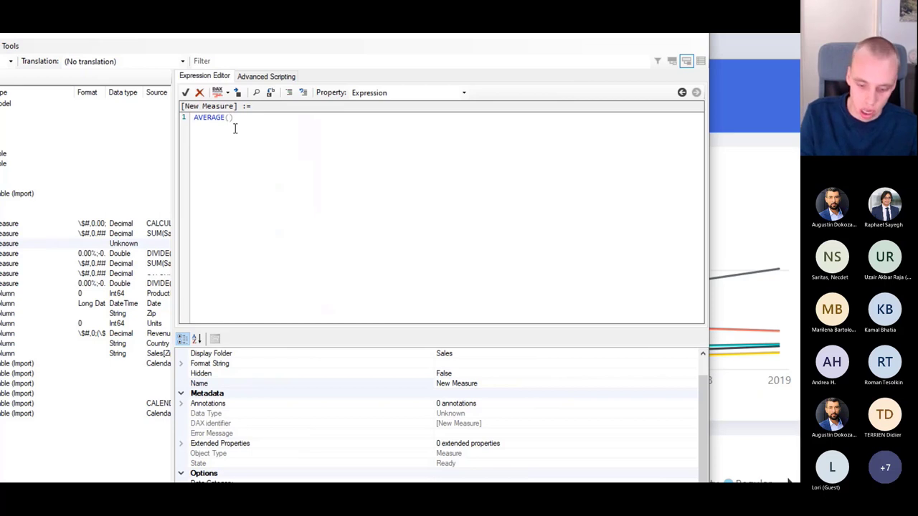
{"action": "type", "text": "Sa"}
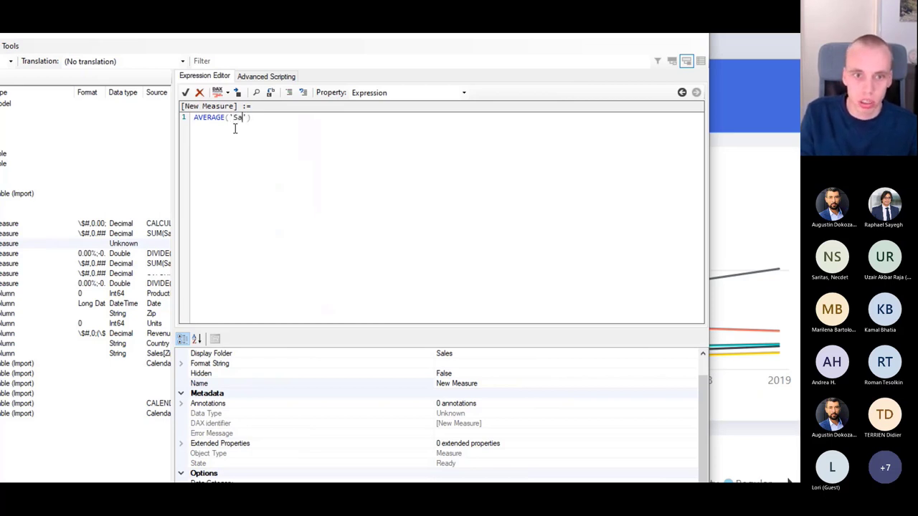
{"action": "type", "text": "les'"}
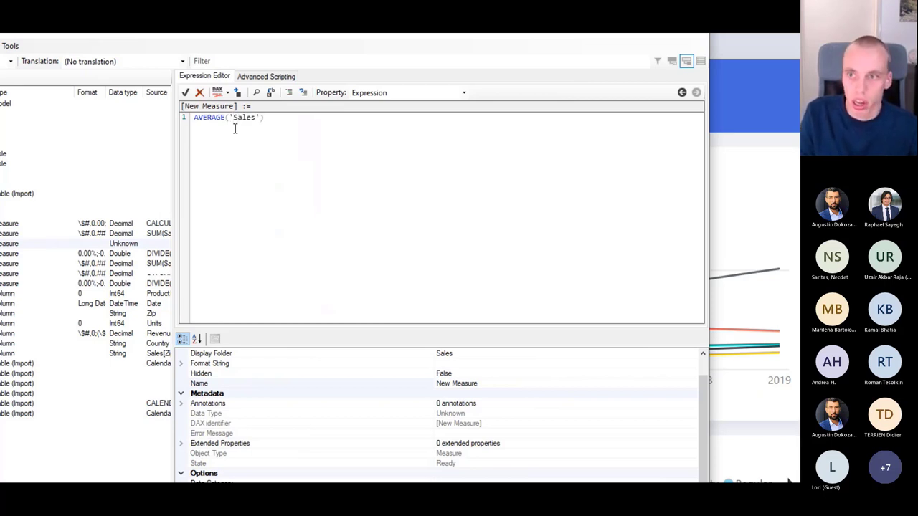
{"action": "type", "text": "["}
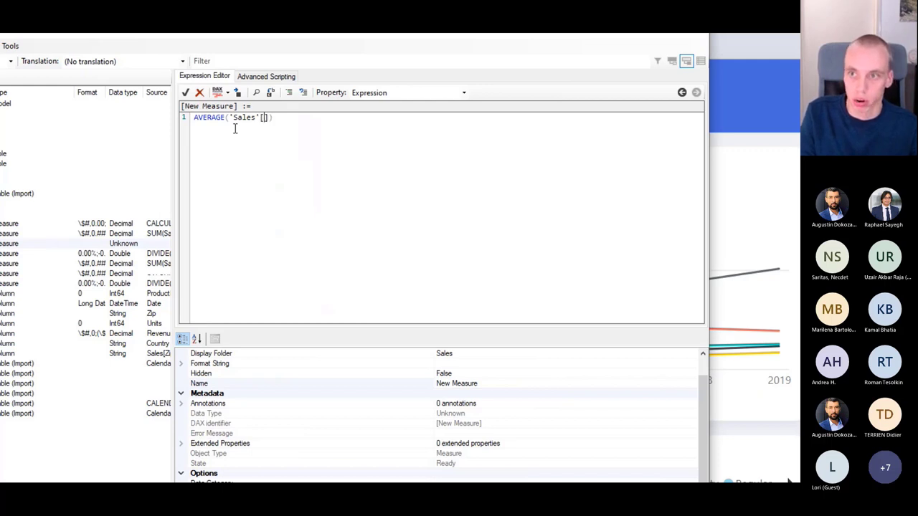
{"action": "type", "text": "Revenue"}
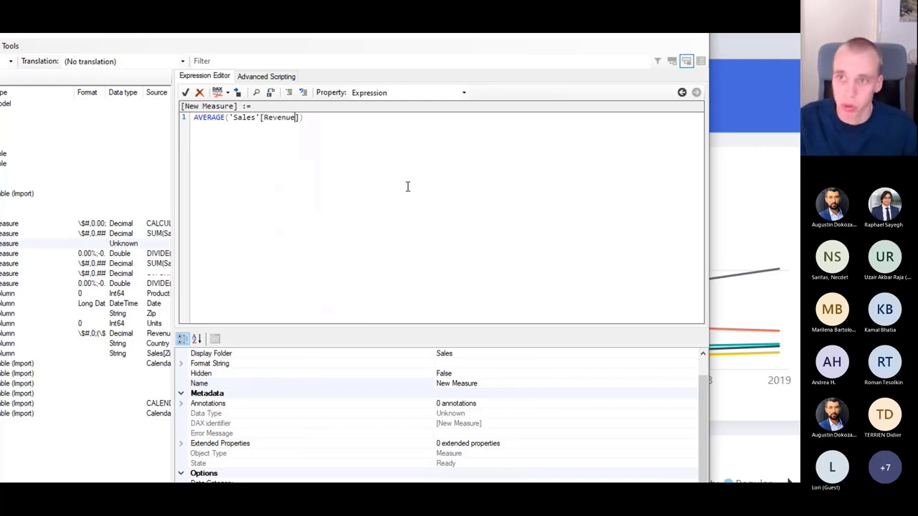
{"action": "left_click", "coordinate": [330, 115]}
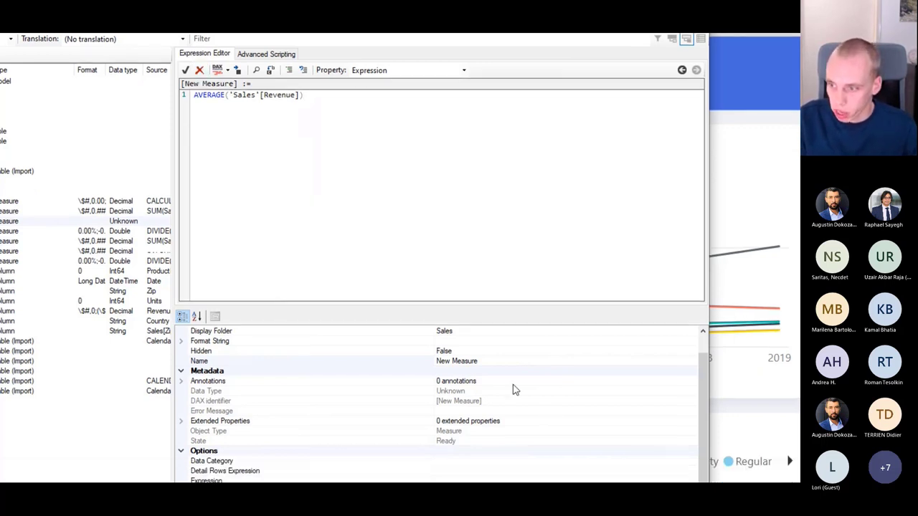
Step: Rename the new measure as "$ Sales AVG"
{"action": "left_click", "coordinate": [488, 362]}
{"action": "left_click", "coordinate": [485, 360]}
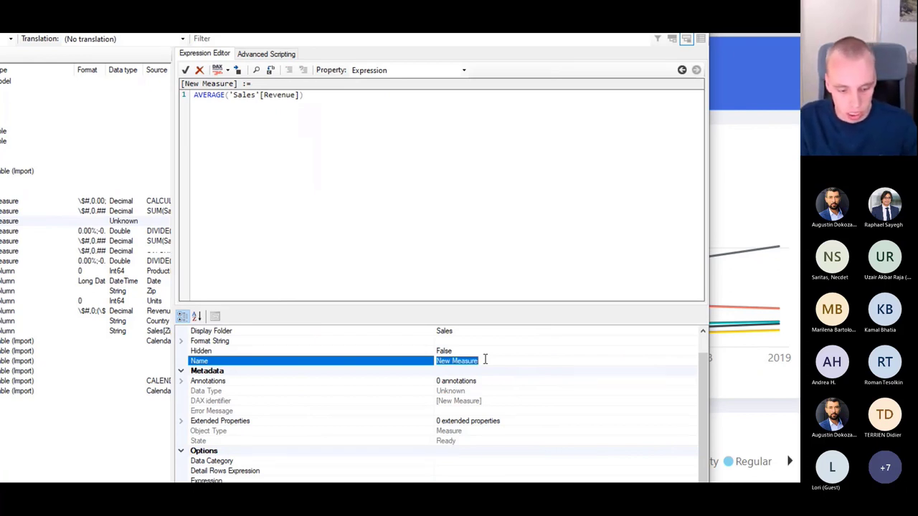
{"action": "type", "text": "$ Salves A"}
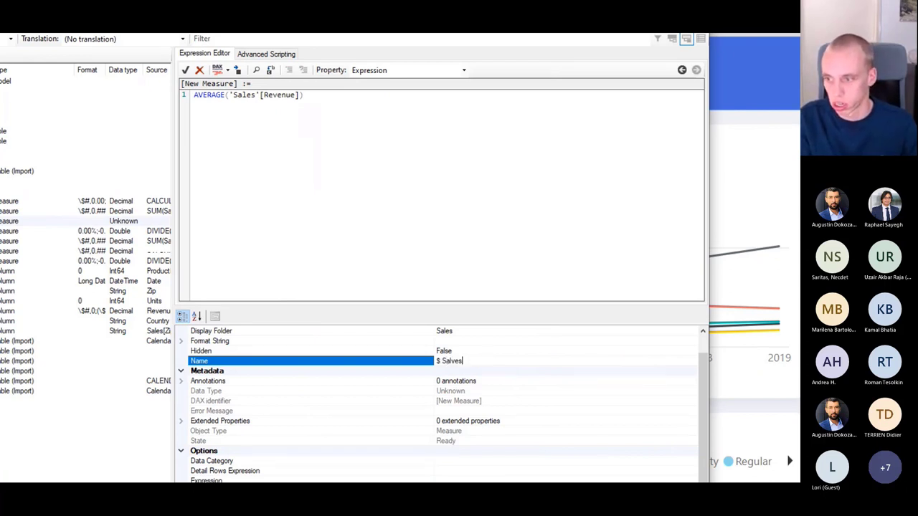
{"action": "key", "text": "BackSpace"}
{"action": "key", "text": "BackSpace"}
{"action": "key", "text": "BackSpace"}
{"action": "key", "text": "BackSpace"}
{"action": "key", "text": "BackSpace"}
{"action": "type", "text": "es AV"}
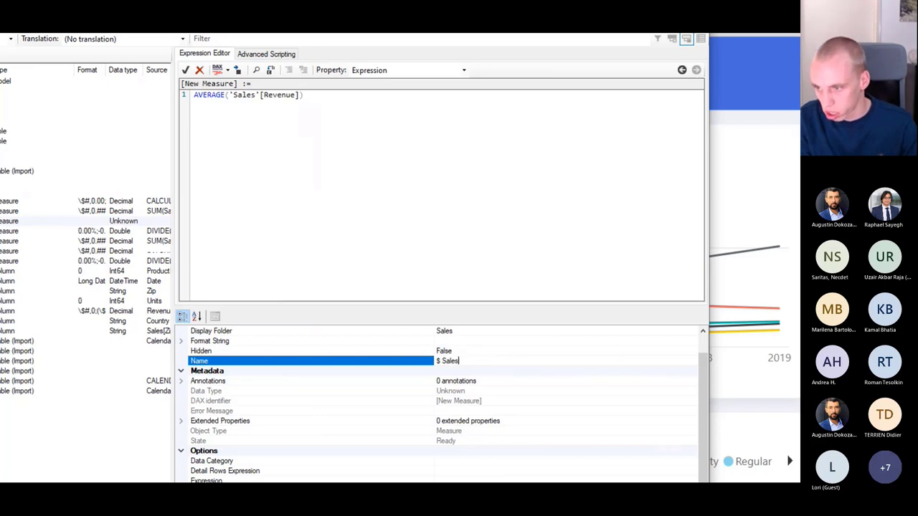
{"action": "type", "text": "G"}
{"action": "key", "text": "Return"}
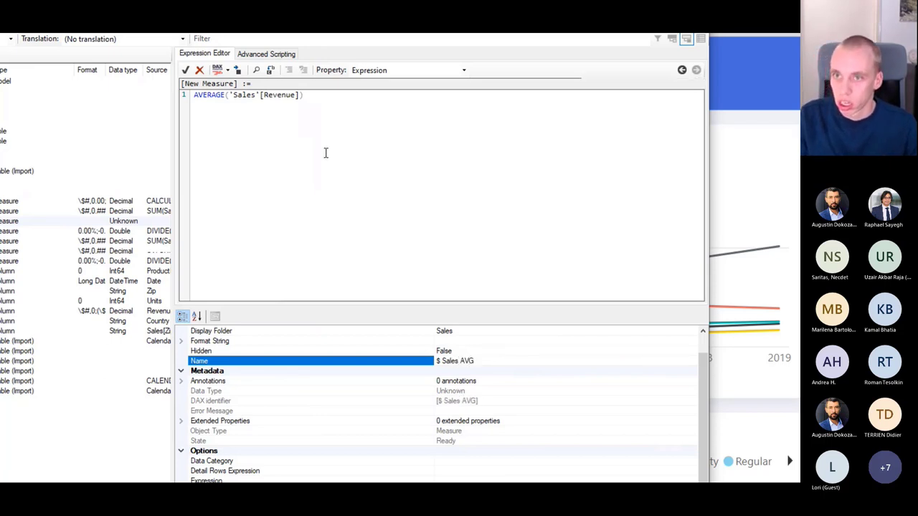
Step: Accept the measure's expression and save the model changes to the connected database
{"action": "left_click", "coordinate": [185, 94]}
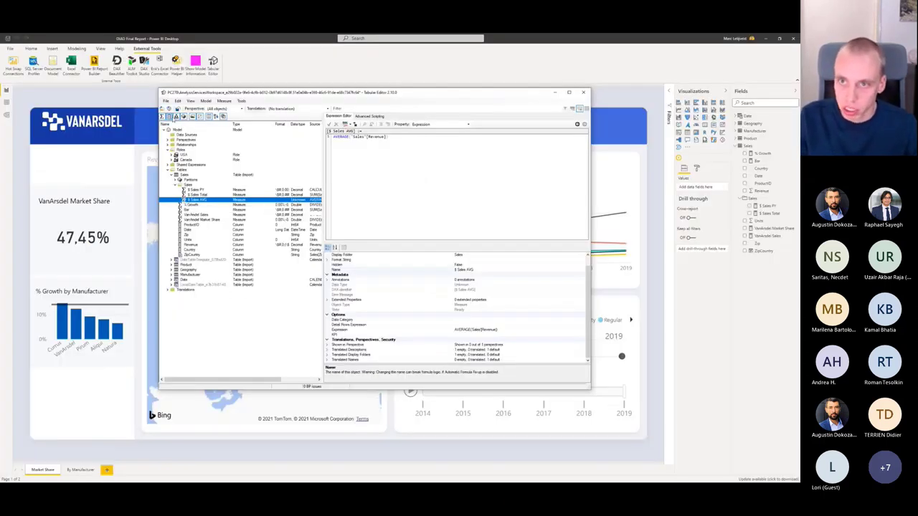
{"action": "left_click", "coordinate": [177, 109]}
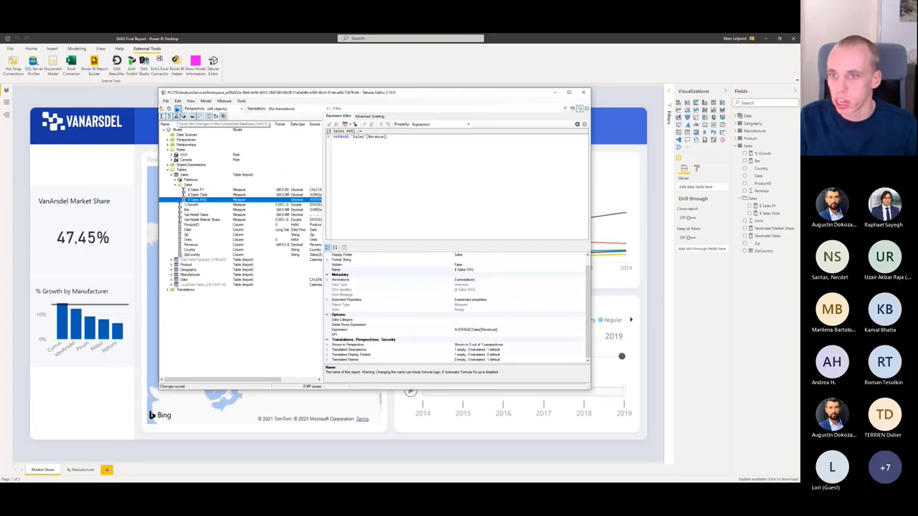
Step: Switch to Power BI Desktop and inspect the formula of the $ Sales AVG measure in enlarged text
{"action": "left_click", "coordinate": [770, 307]}
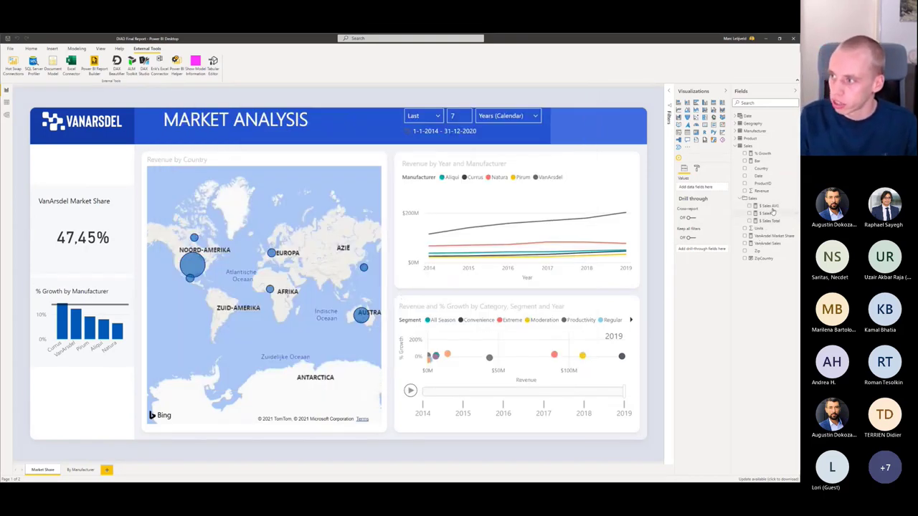
{"action": "left_click", "coordinate": [768, 207]}
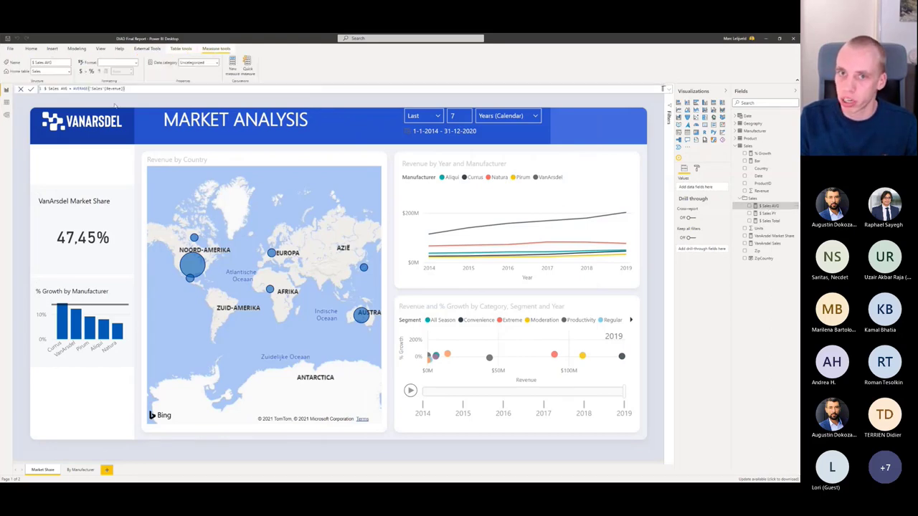
{"action": "left_click", "coordinate": [151, 90]}
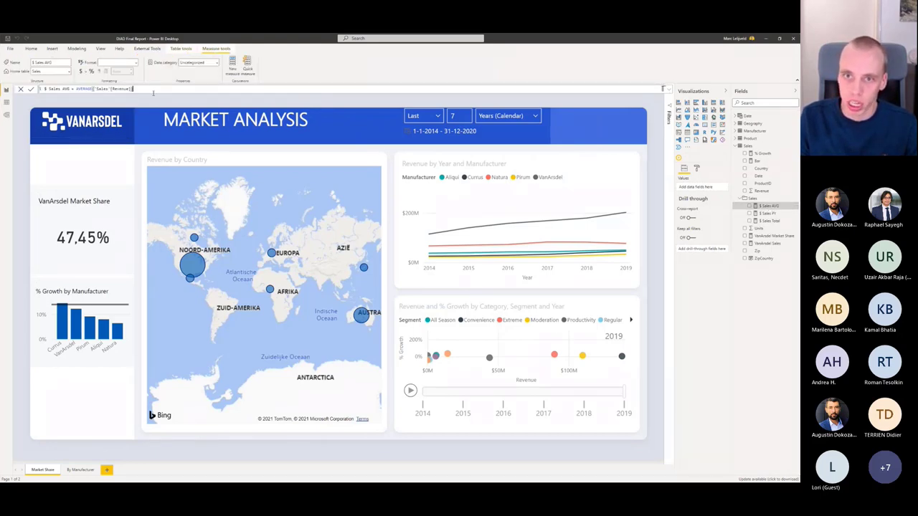
{"action": "scroll", "coordinate": [160, 92], "scroll_direction": "up", "scroll_amount": 3}
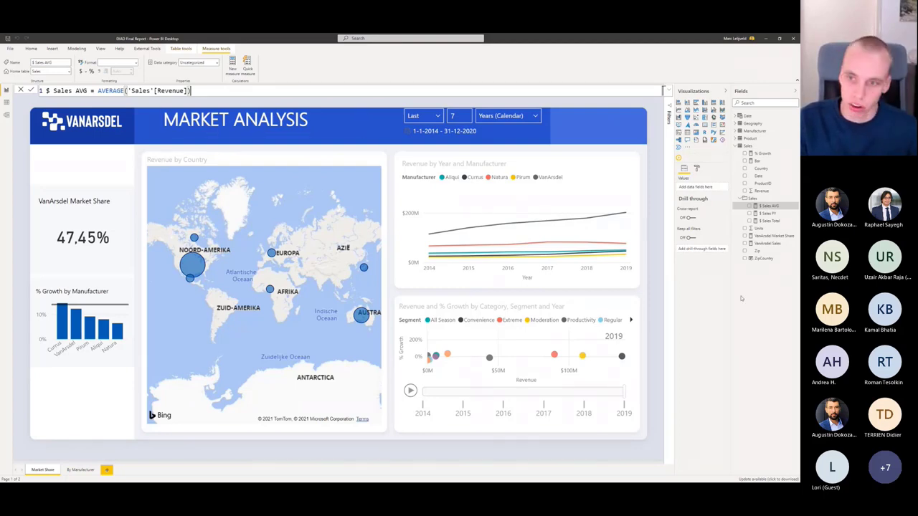
Step: Switch to Tabular Editor and review the $ Sales AVG measure's expression, display folder and other properties
{"action": "key", "text": "alt+Tab"}
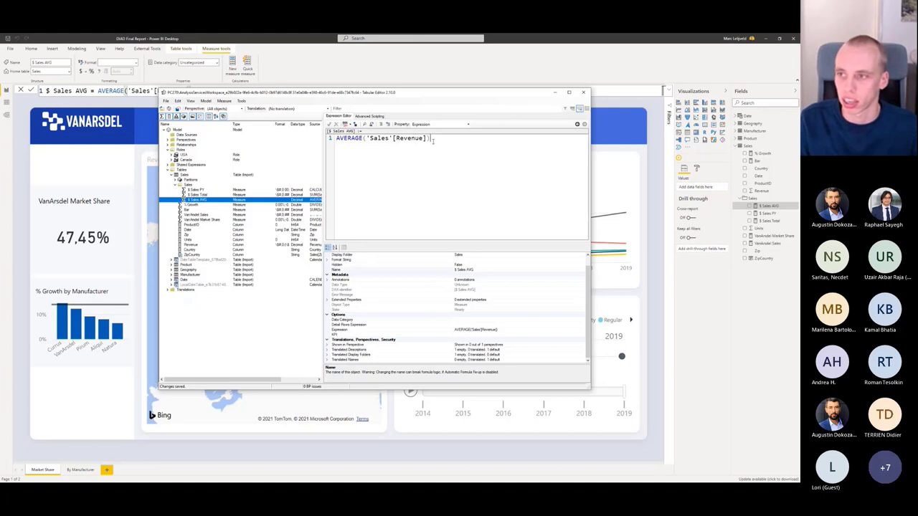
{"action": "key", "text": "ctrl+a"}
{"action": "left_click", "coordinate": [475, 159]}
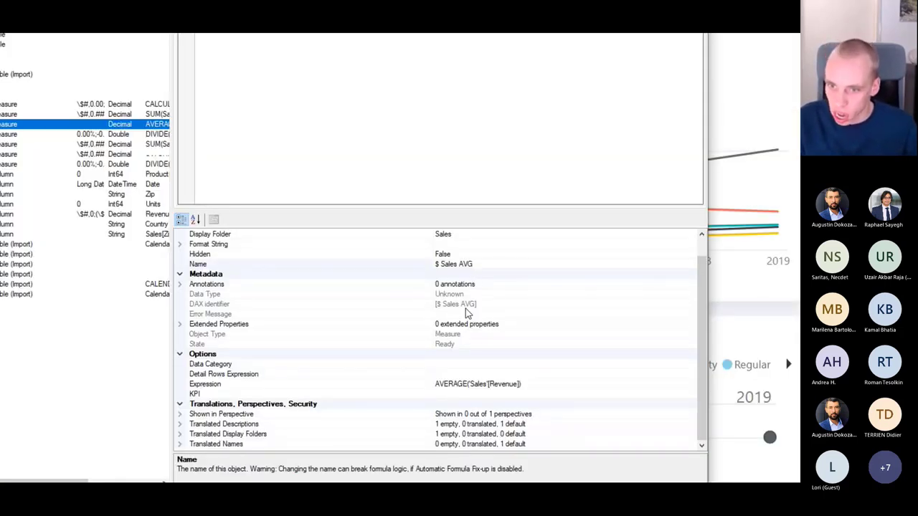
{"action": "left_click", "coordinate": [462, 237]}
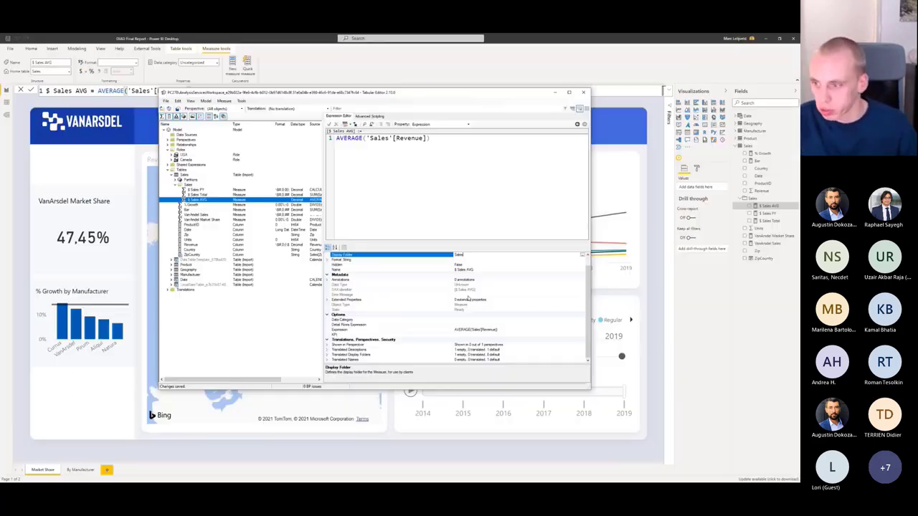
{"action": "left_click", "coordinate": [414, 181]}
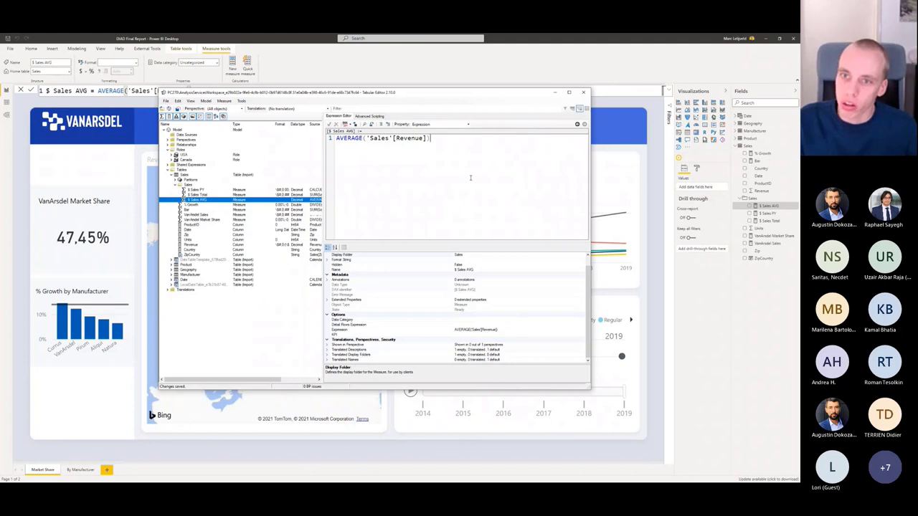
Step: Create a new perspective named "Demo" alongside the existing Test perspective
{"action": "left_click", "coordinate": [169, 140]}
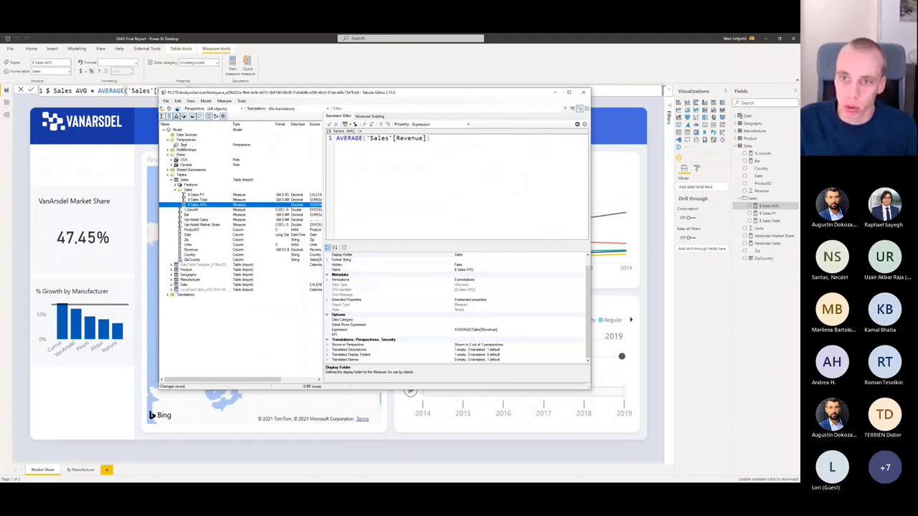
{"action": "left_click", "coordinate": [185, 144]}
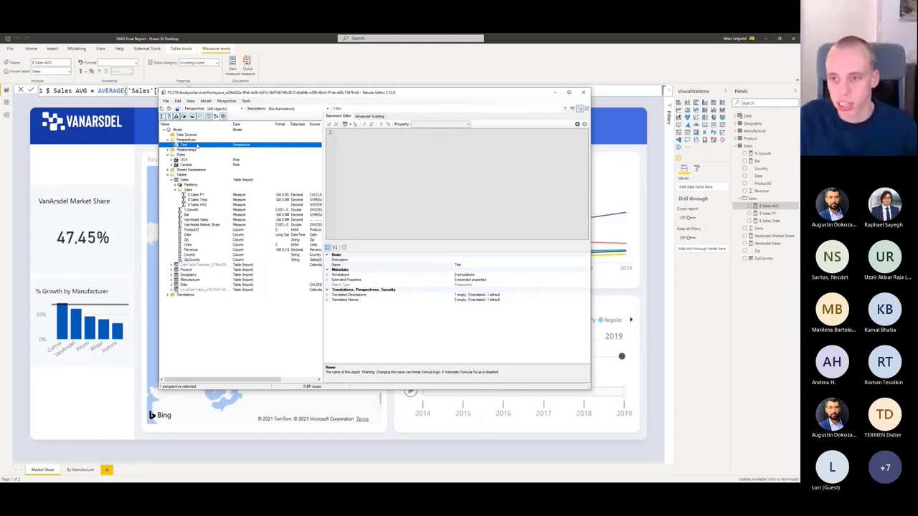
{"action": "right_click", "coordinate": [197, 145]}
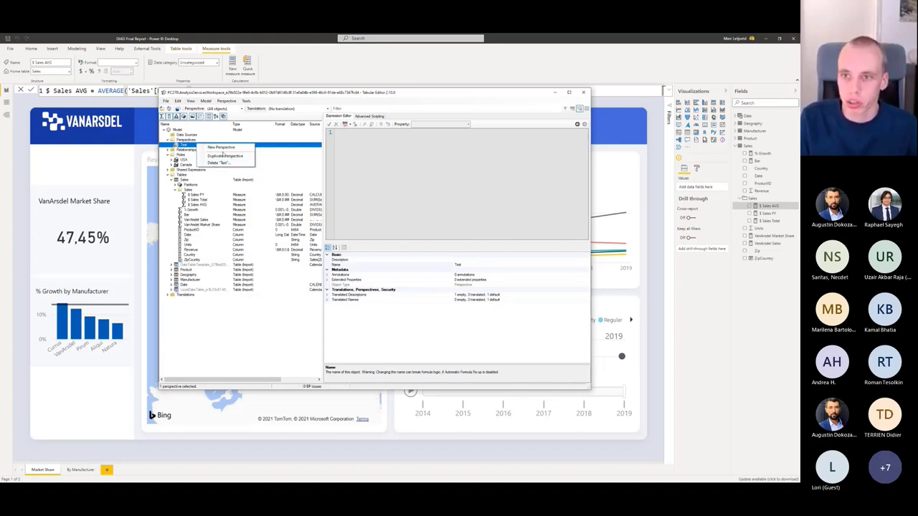
{"action": "left_click", "coordinate": [227, 151]}
{"action": "type", "text": "Demo"}
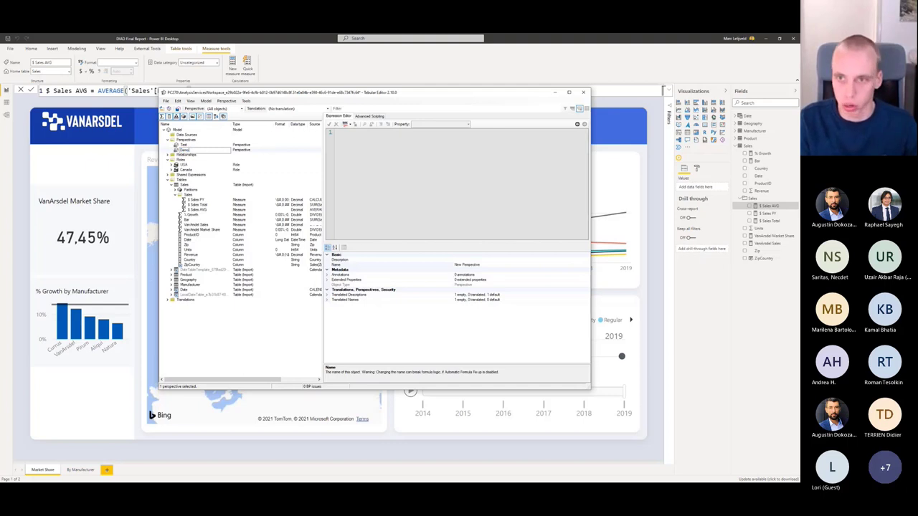
{"action": "key", "text": "Return"}
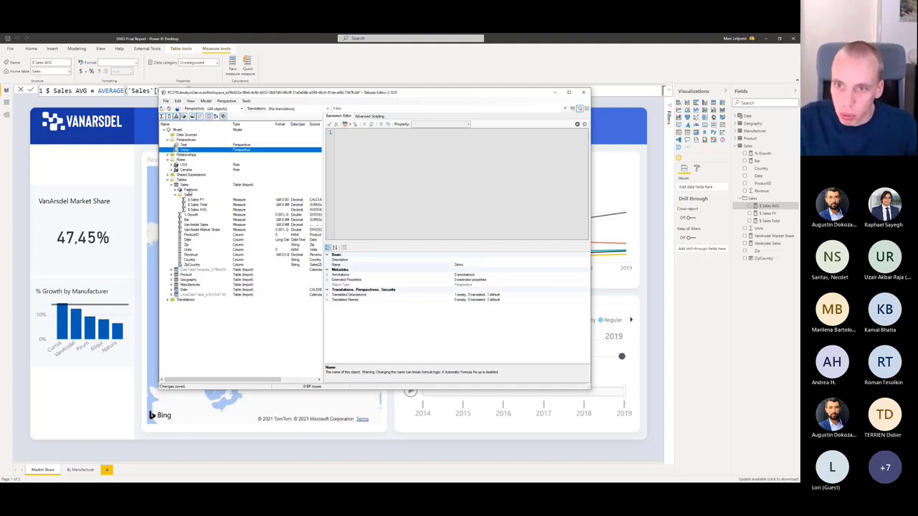
Step: Try to add the Sales table to the Demo perspective
{"action": "left_click", "coordinate": [188, 195]}
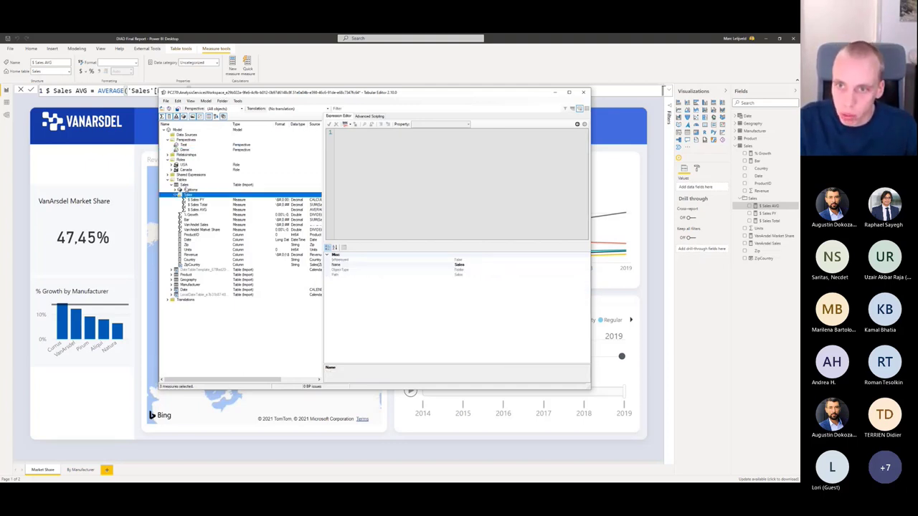
{"action": "right_click", "coordinate": [185, 185]}
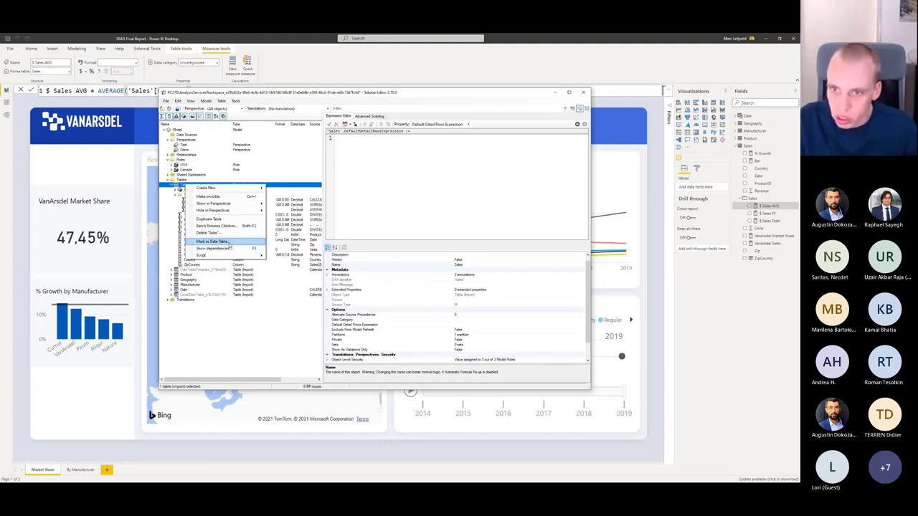
{"action": "left_click", "coordinate": [180, 185]}
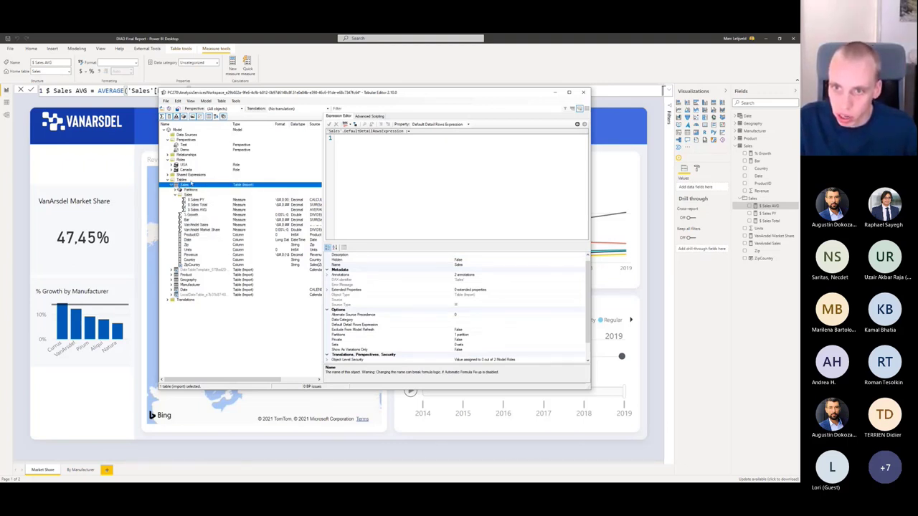
{"action": "left_click_drag", "start_coordinate": [179, 185], "coordinate": [187, 153]}
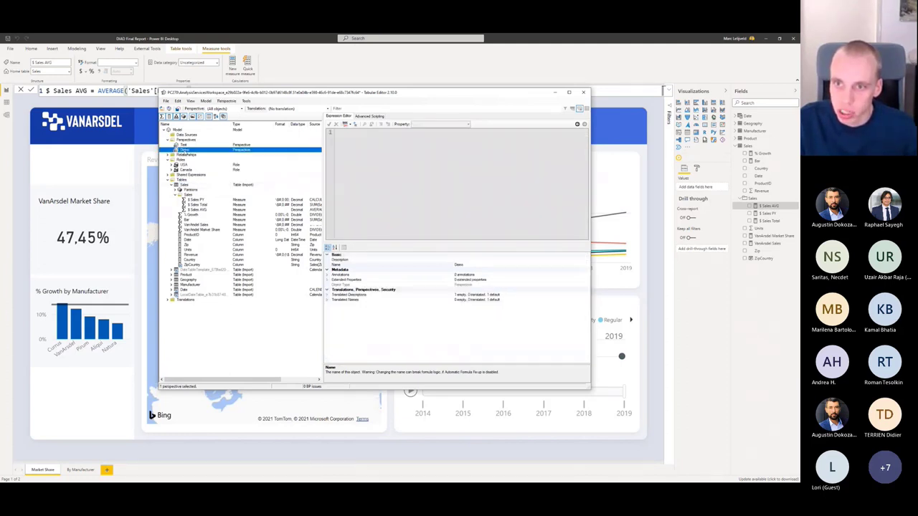
{"action": "left_click", "coordinate": [188, 186]}
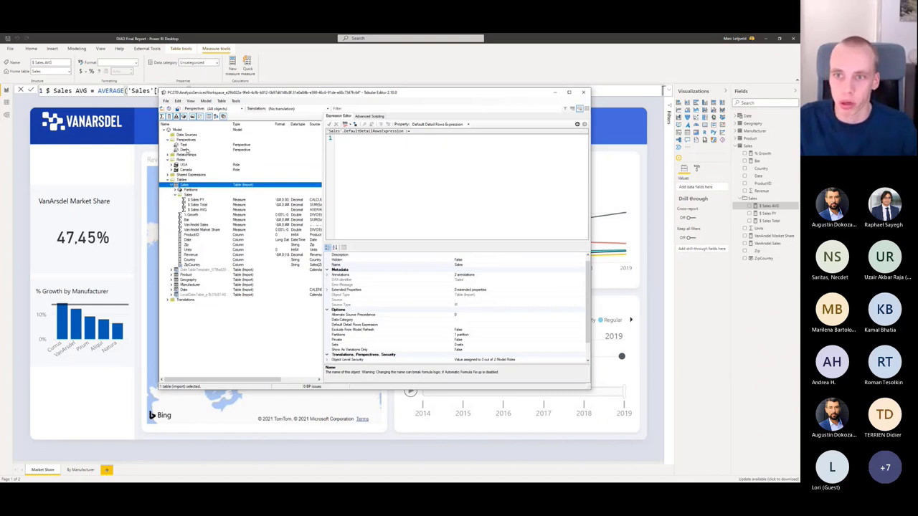
{"action": "left_click", "coordinate": [187, 149]}
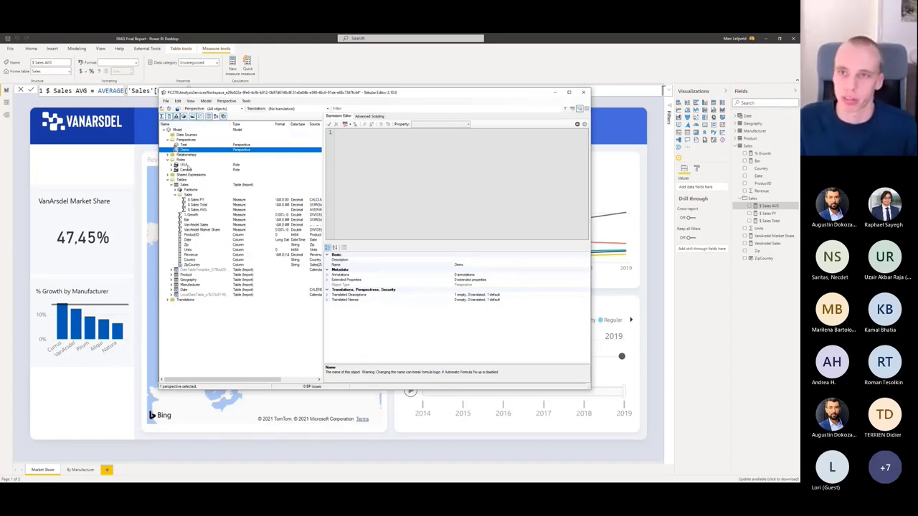
Step: Save the model changes to the connected database and close Tabular Editor
{"action": "left_click", "coordinate": [179, 109]}
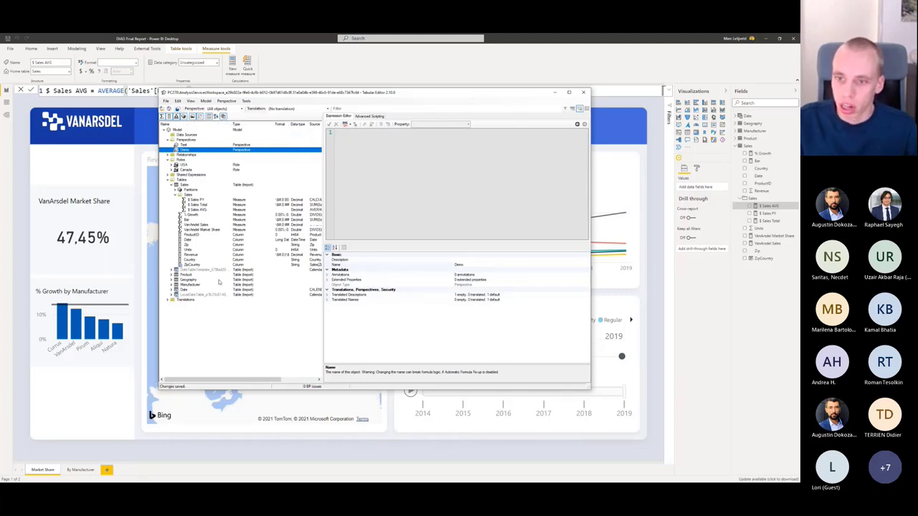
{"action": "left_click", "coordinate": [422, 340]}
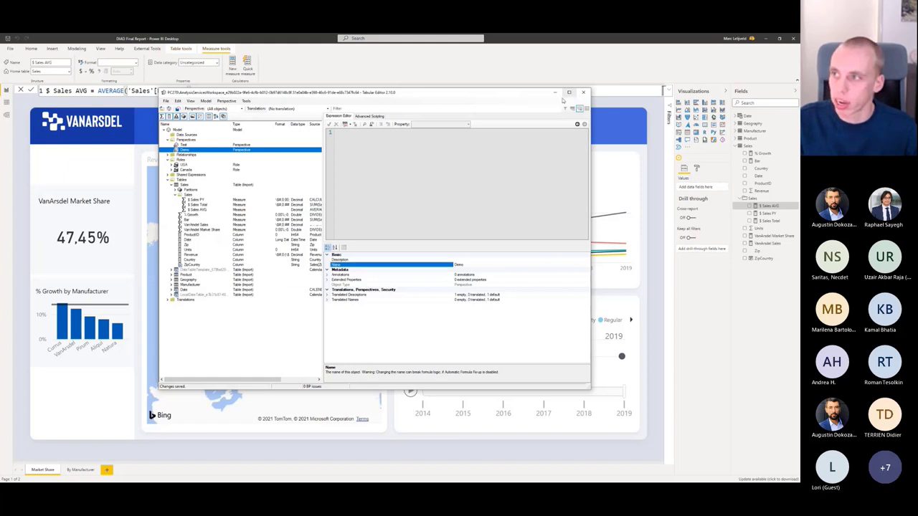
{"action": "left_click", "coordinate": [583, 91]}
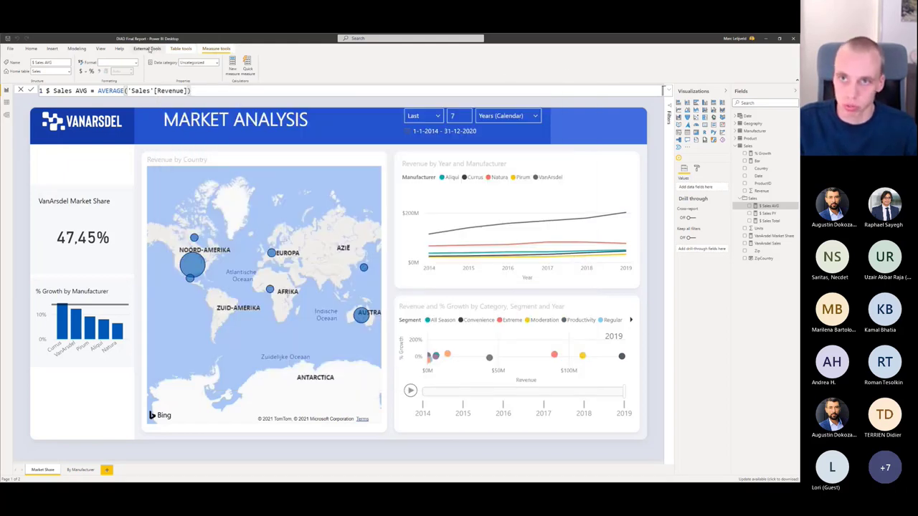
Step: Launch ALM Toolkit from Power BI Desktop and set up a new comparison with the open DIAD Final Report as source
{"action": "left_click", "coordinate": [147, 48]}
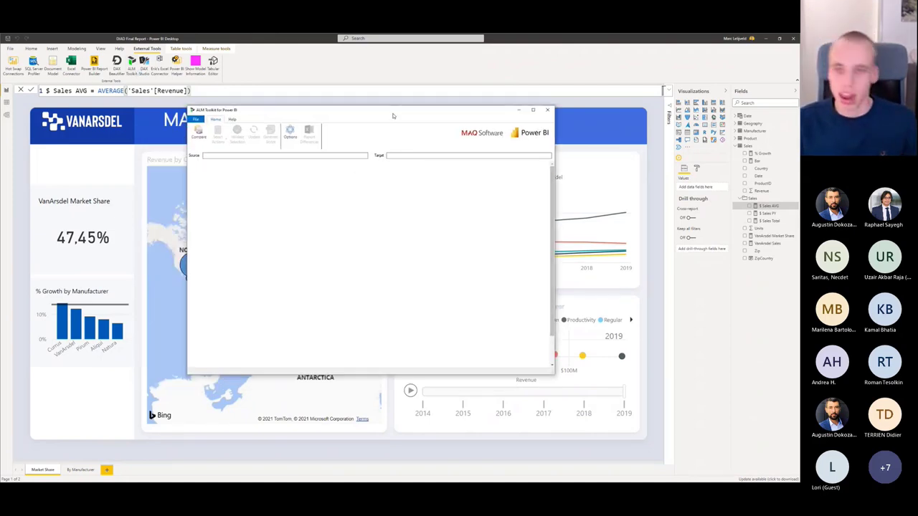
{"action": "left_click", "coordinate": [198, 133]}
{"action": "left_click_drag", "start_coordinate": [349, 163], "coordinate": [353, 171]}
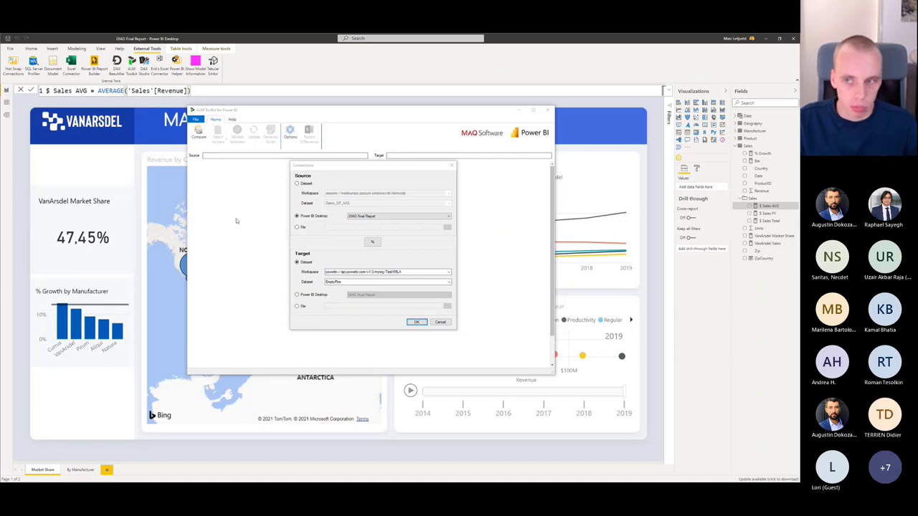
{"action": "left_click", "coordinate": [349, 217]}
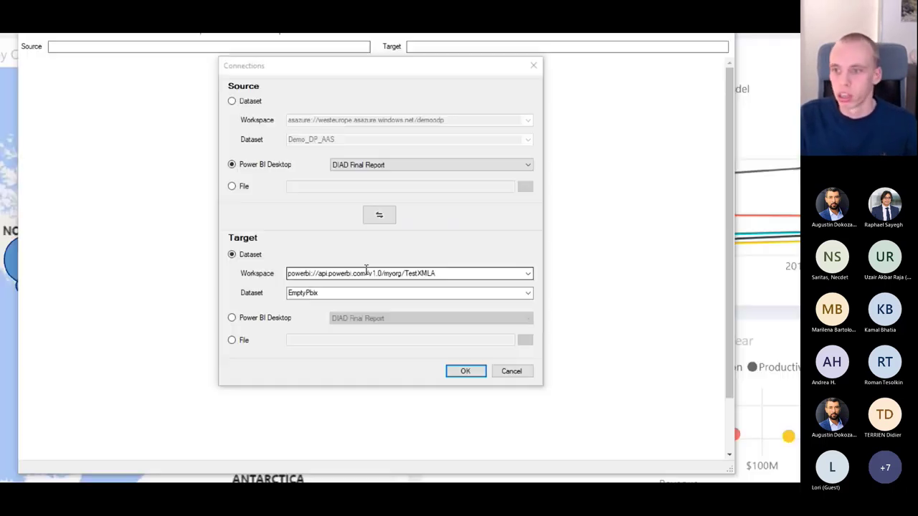
Step: Switch to the Power BI service and copy the External Tools workspace's connection address from its Premium settings
{"action": "left_click", "coordinate": [302, 276]}
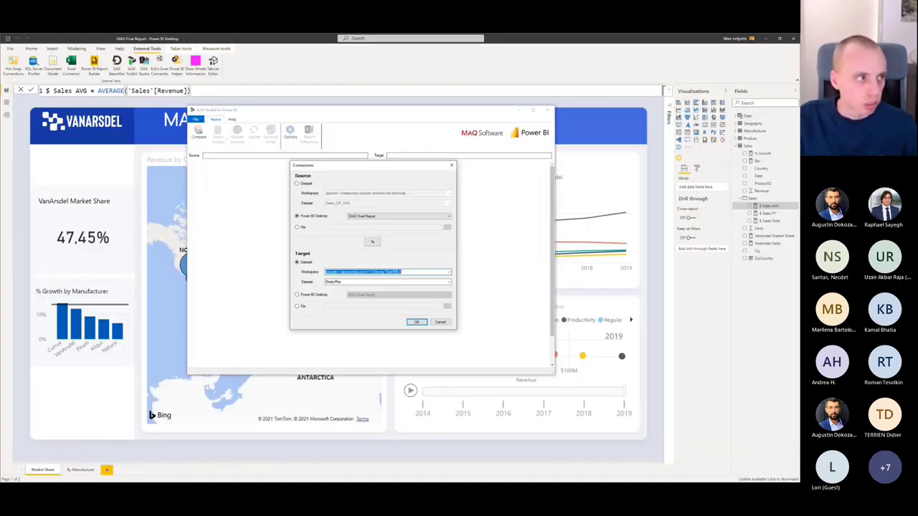
{"action": "key", "text": "alt+Tab"}
{"action": "key", "text": "alt+Tab"}
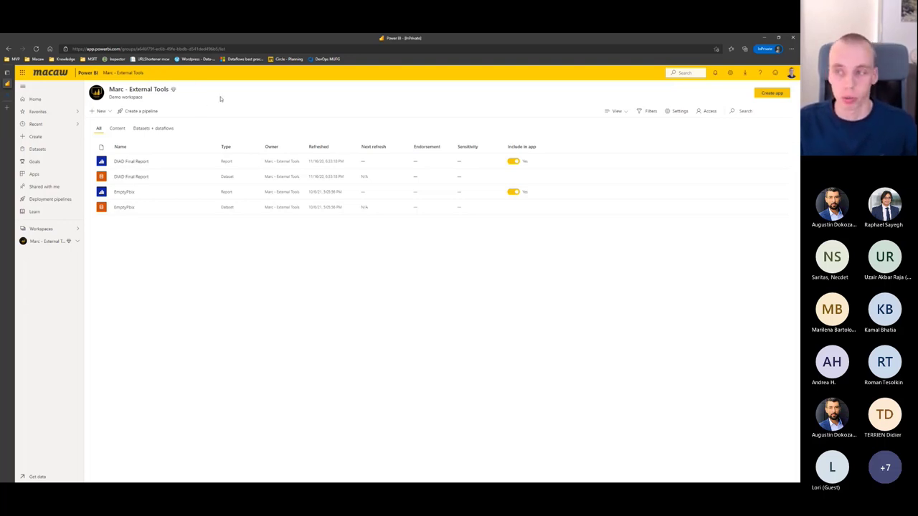
{"action": "left_click", "coordinate": [668, 113]}
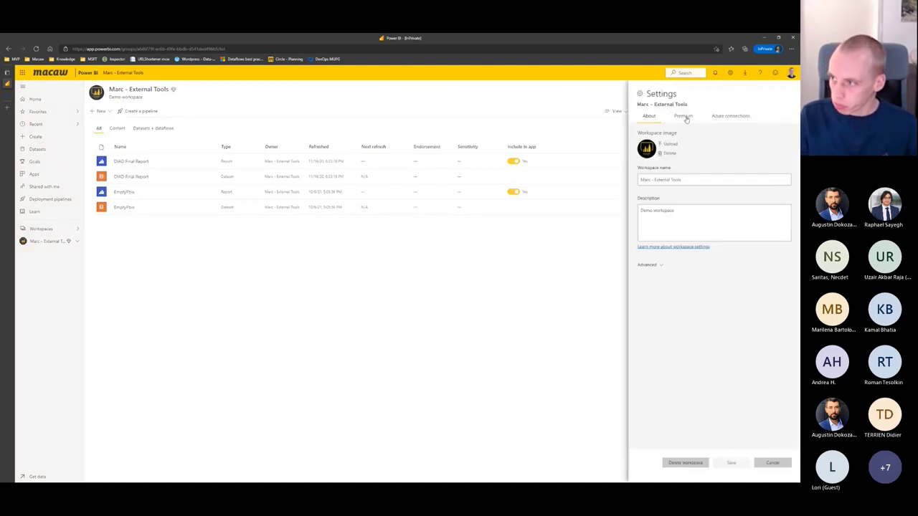
{"action": "left_click", "coordinate": [656, 265]}
{"action": "left_click", "coordinate": [683, 115]}
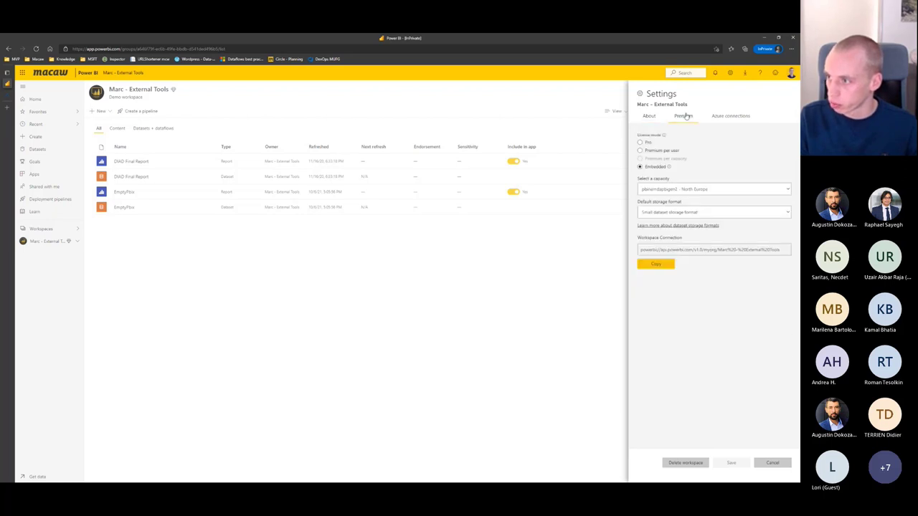
{"action": "left_click", "coordinate": [653, 265]}
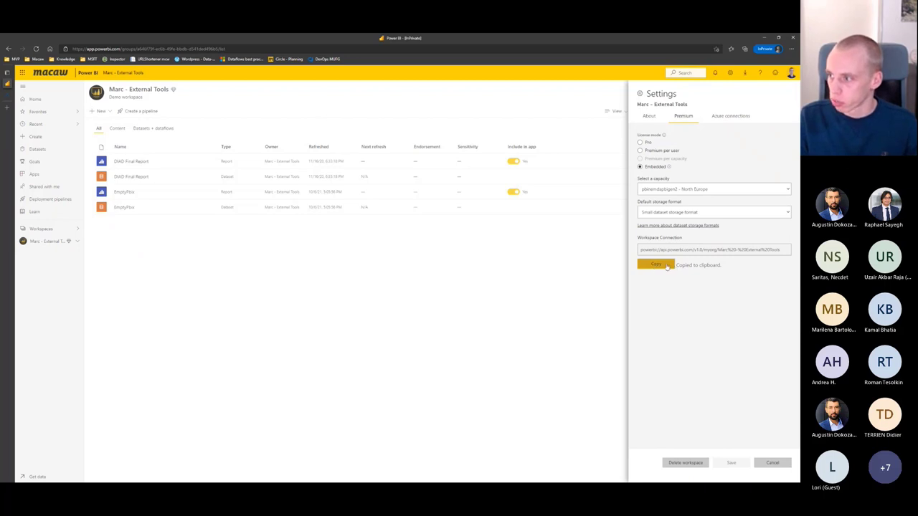
Step: Return to ALM Toolkit, paste the copied connection as the target workspace and sign in with the work account
{"action": "left_click", "coordinate": [763, 40]}
{"action": "key", "text": "ctrl+v"}
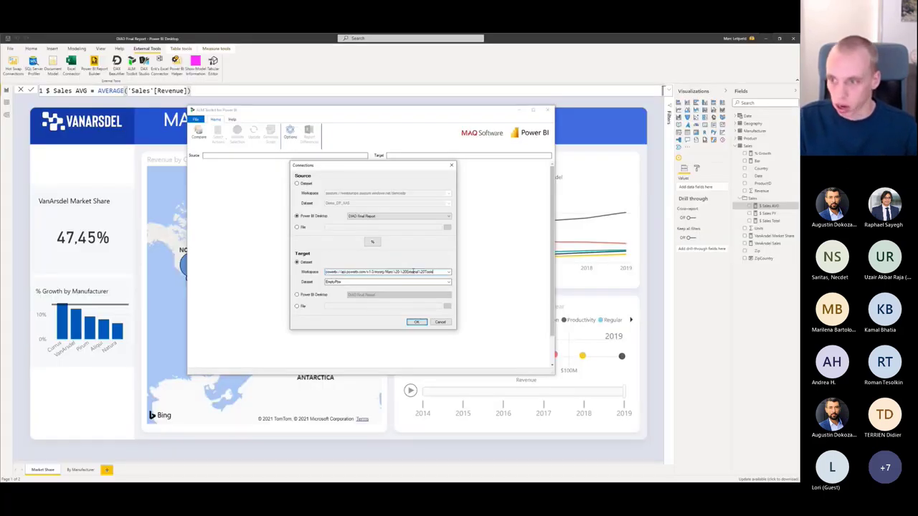
{"action": "left_click", "coordinate": [450, 283]}
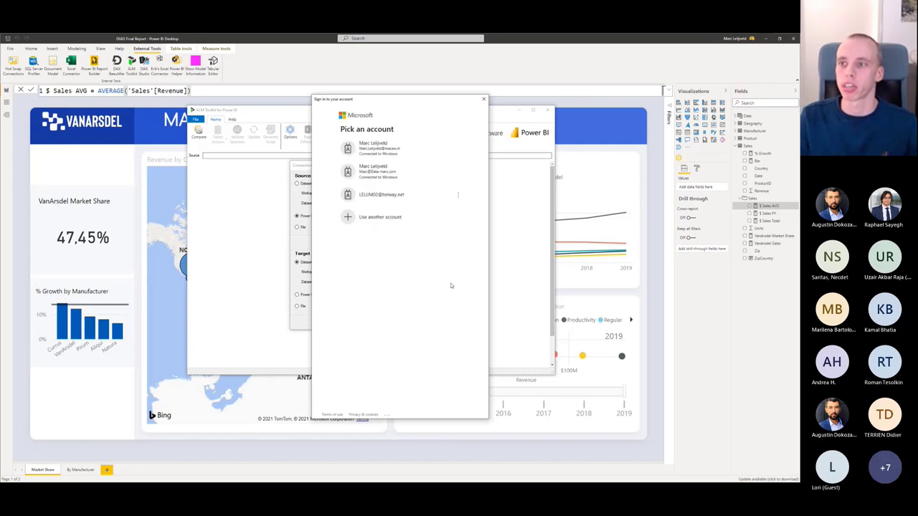
{"action": "left_click", "coordinate": [414, 151]}
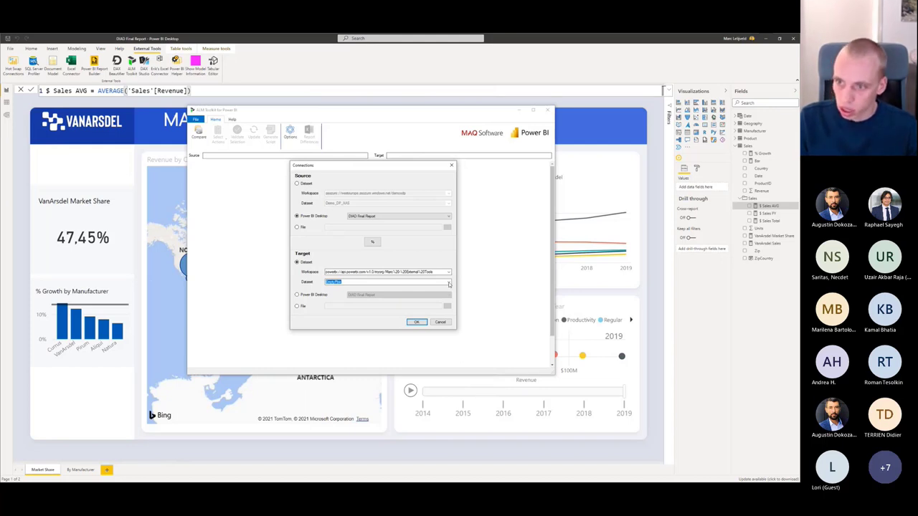
Step: Select DIAD Final Report as the target dataset and run the comparison, accepting the upgrade of the target's compatibility level
{"action": "left_click", "coordinate": [449, 284]}
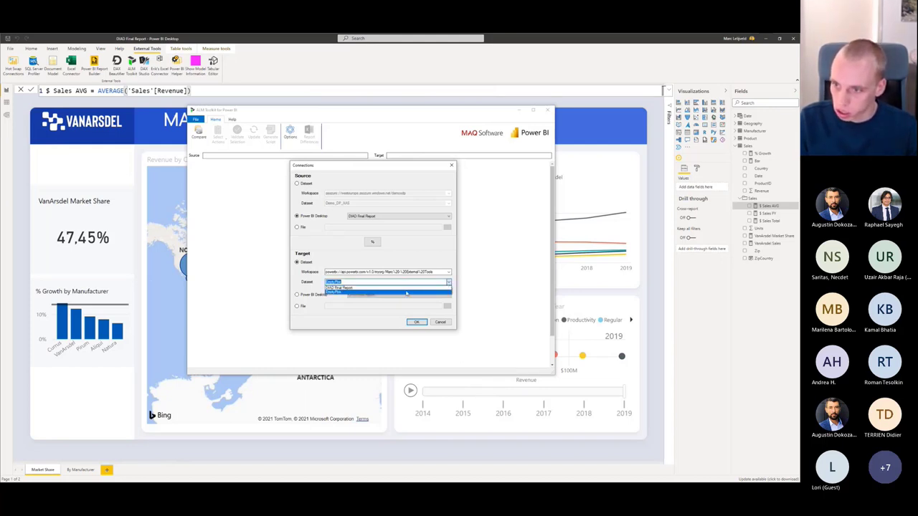
{"action": "left_click", "coordinate": [337, 292]}
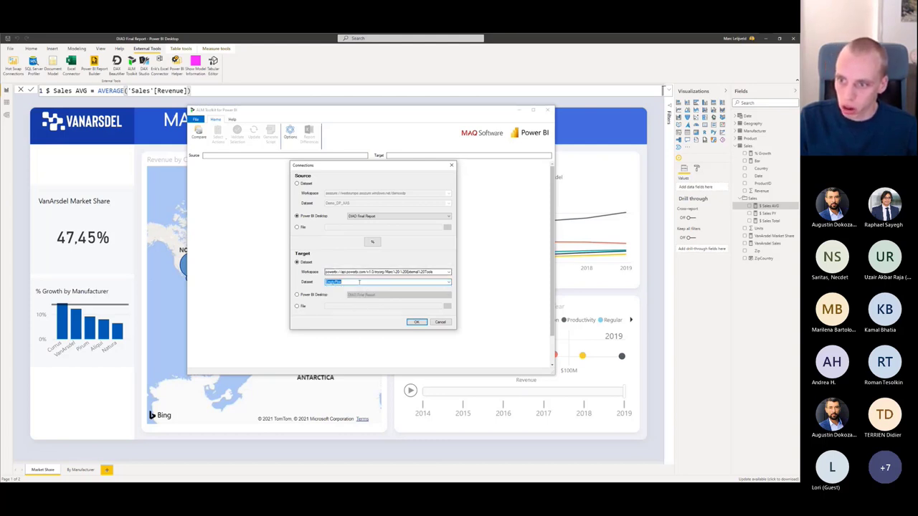
{"action": "left_click", "coordinate": [358, 282]}
{"action": "left_click", "coordinate": [448, 283]}
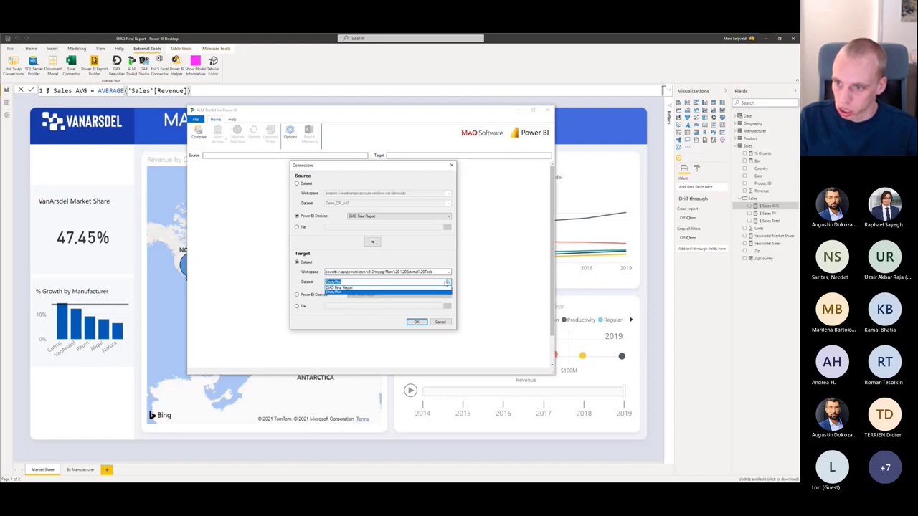
{"action": "left_click", "coordinate": [337, 290]}
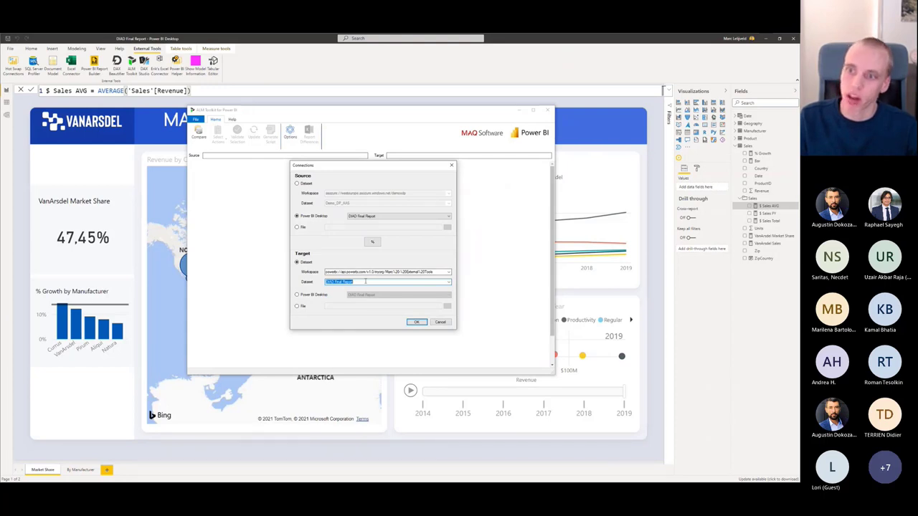
{"action": "left_click", "coordinate": [423, 324]}
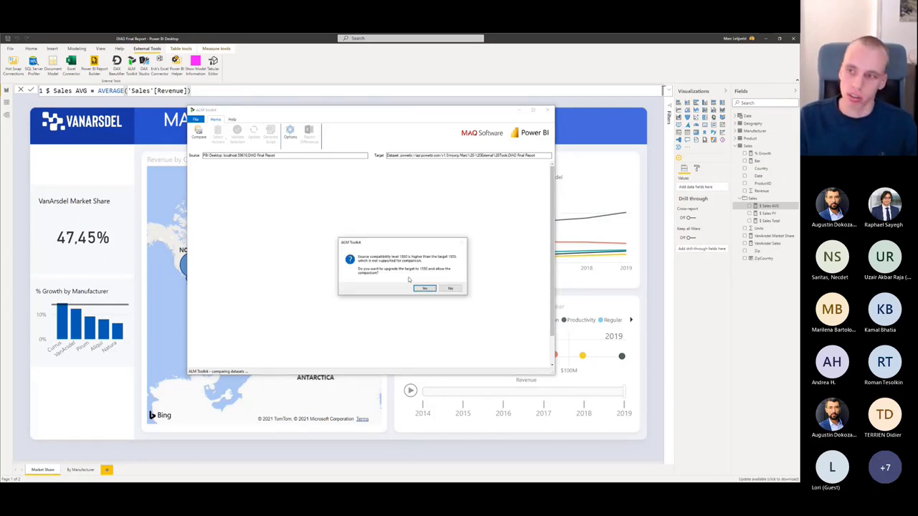
{"action": "left_click", "coordinate": [424, 288]}
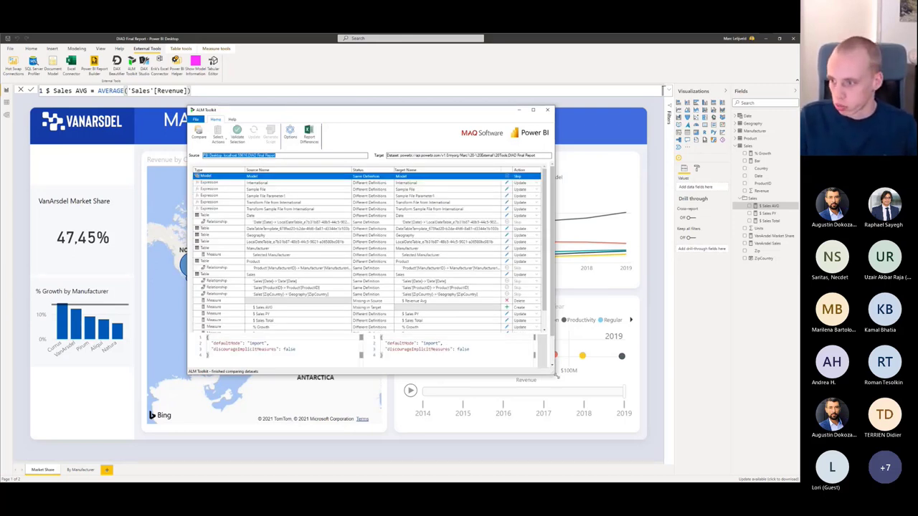
Step: Enlarge the ALM Toolkit window and examine the source and target definitions of the Model, Sample File, Sample File Parameter1 and Date entries
{"action": "left_click_drag", "start_coordinate": [554, 374], "coordinate": [687, 458]}
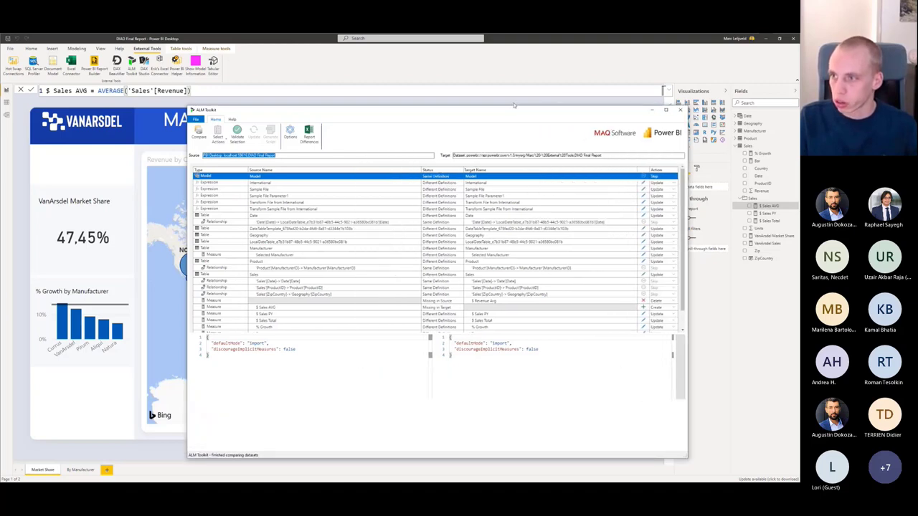
{"action": "left_click_drag", "start_coordinate": [509, 112], "coordinate": [399, 84]}
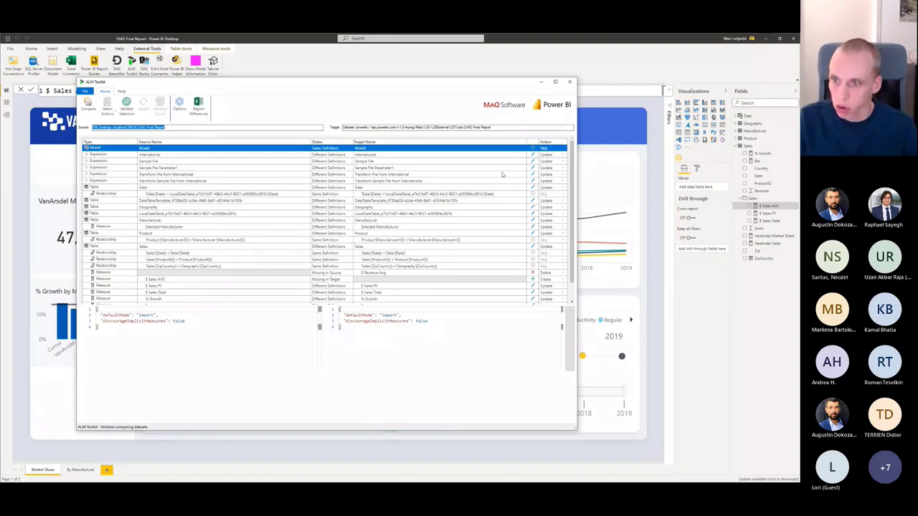
{"action": "left_click_drag", "start_coordinate": [112, 310], "coordinate": [163, 328]}
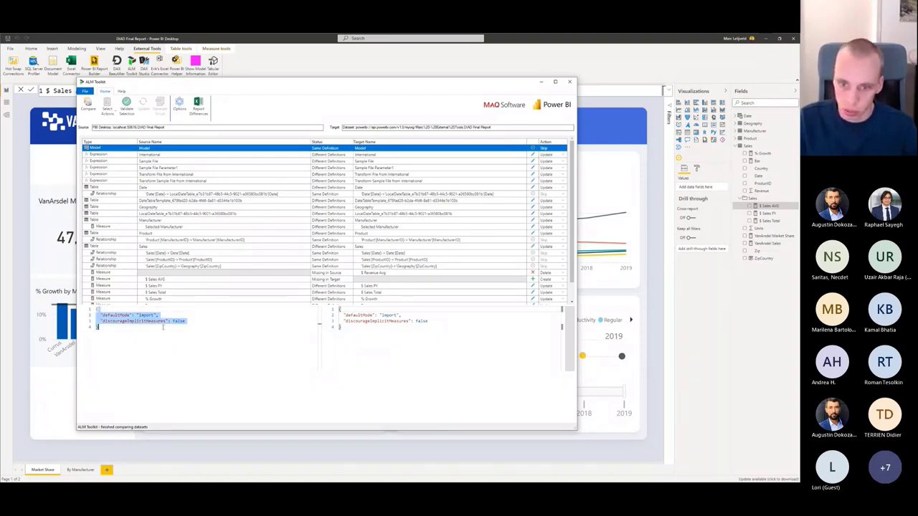
{"action": "left_click", "coordinate": [162, 336]}
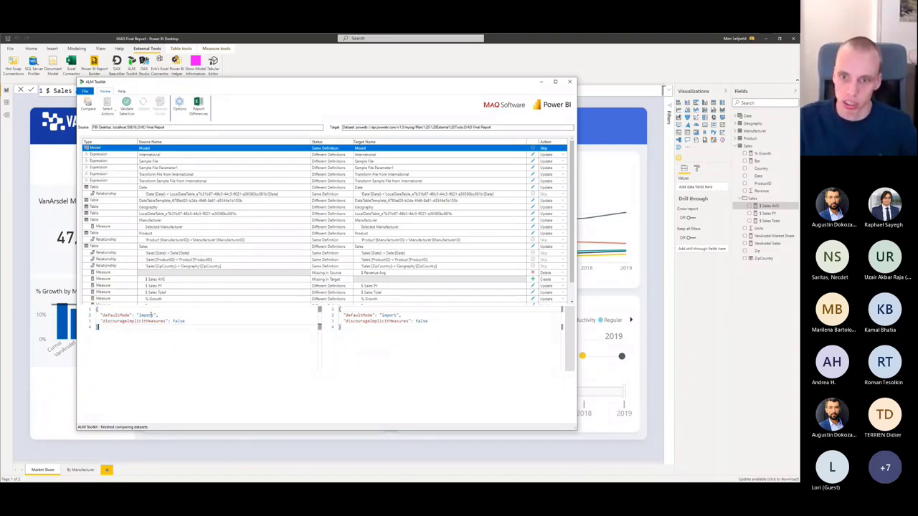
{"action": "left_click", "coordinate": [167, 155]}
{"action": "left_click", "coordinate": [185, 162]}
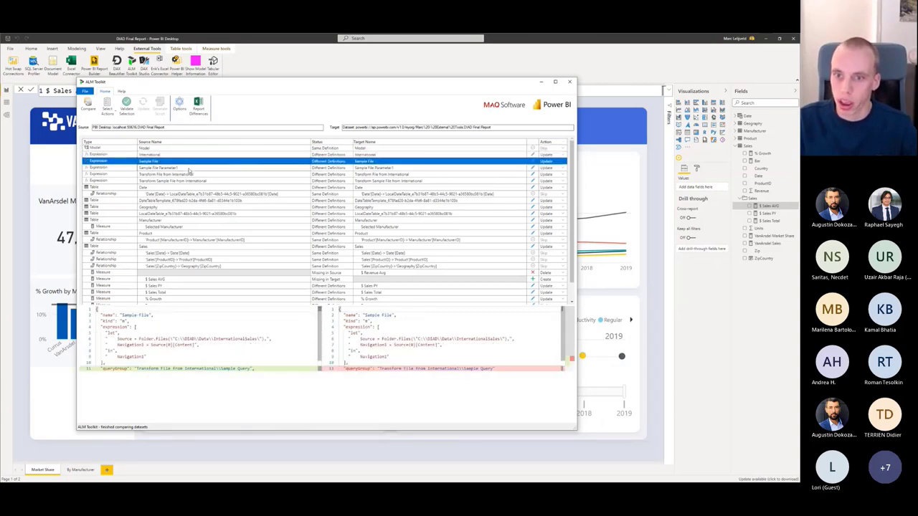
{"action": "left_click", "coordinate": [189, 168]}
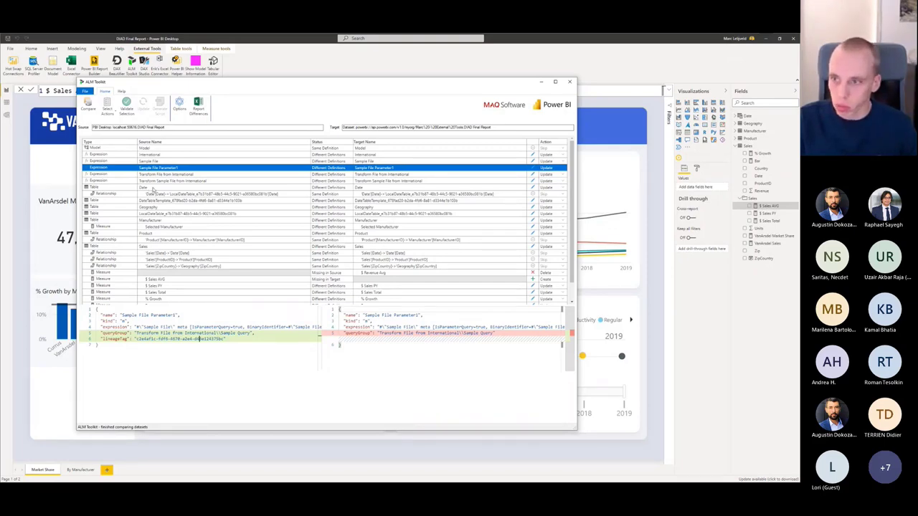
{"action": "left_click", "coordinate": [152, 188]}
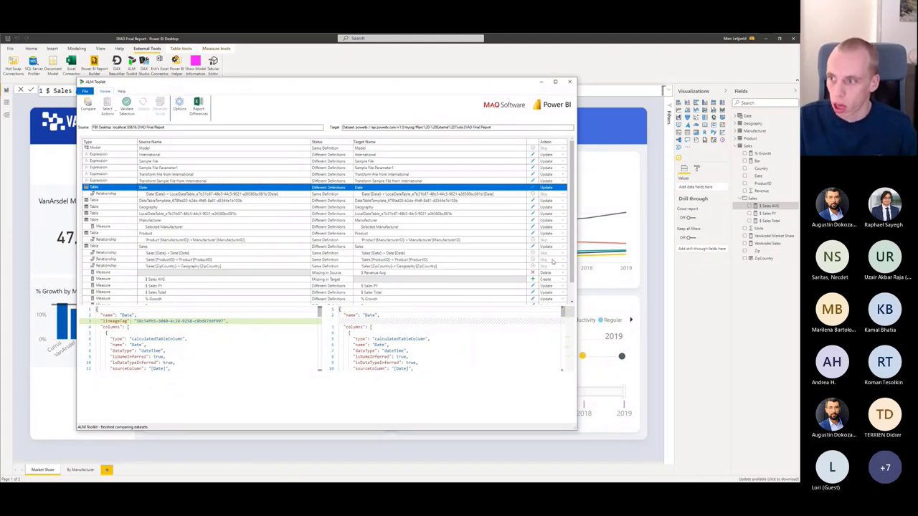
Step: Set the action for the target-only measure $ Revenue Avg to Skip
{"action": "scroll", "coordinate": [512, 263], "scroll_direction": "down", "scroll_amount": 1}
{"action": "left_click", "coordinate": [391, 253]}
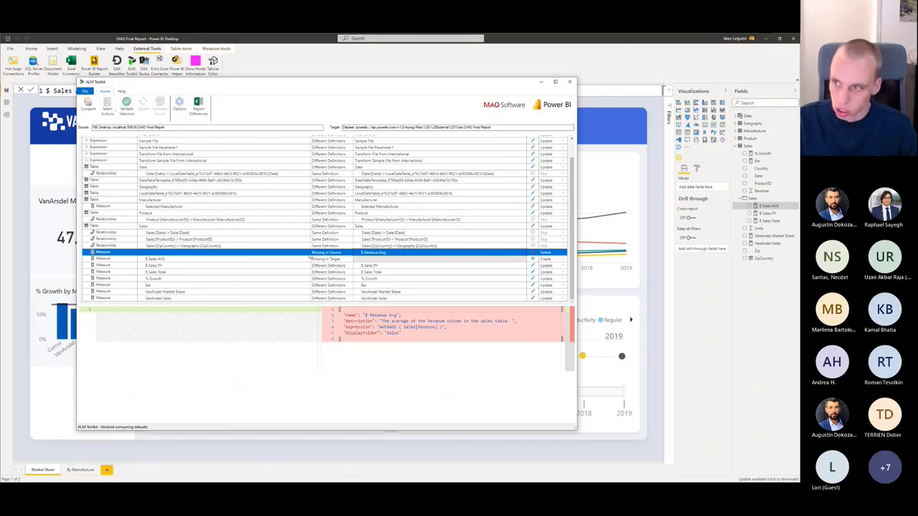
{"action": "left_click", "coordinate": [547, 253]}
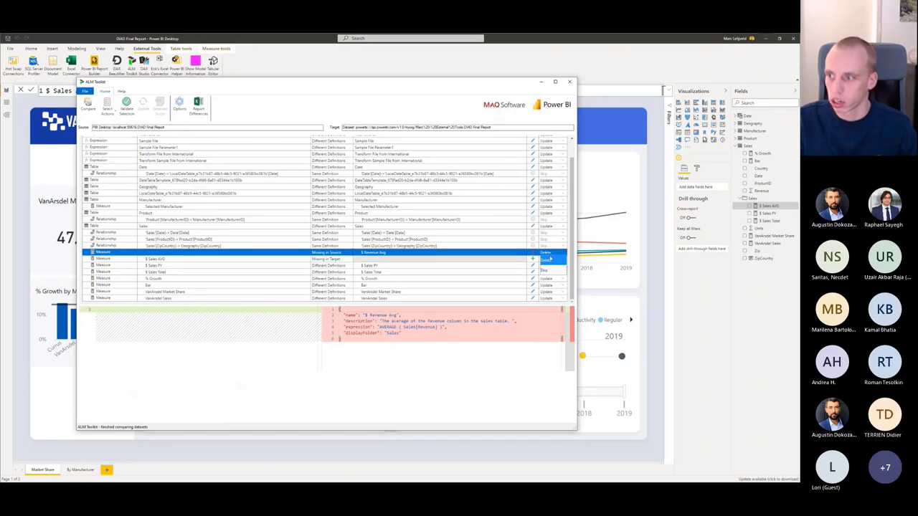
{"action": "left_click", "coordinate": [549, 271]}
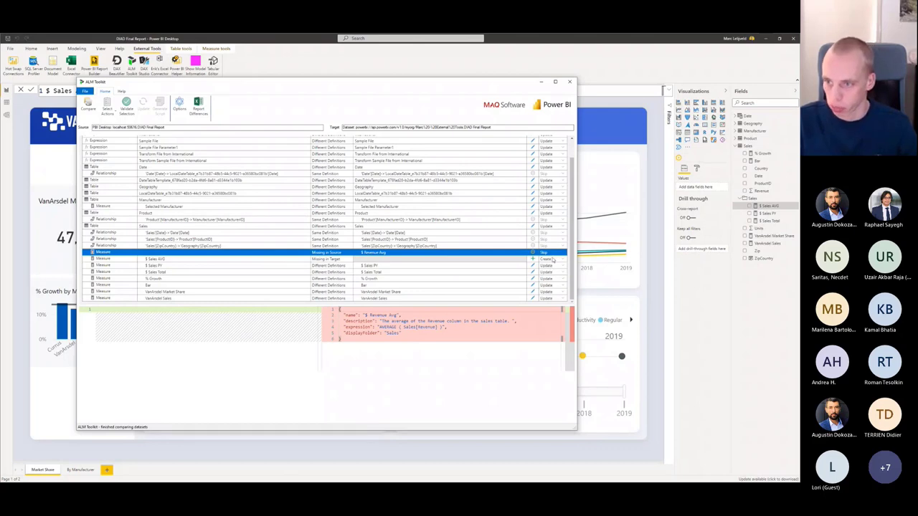
Step: Inspect the definition of the $ Sales AVG measure and try to validate the selected actions against the target dataset
{"action": "left_click", "coordinate": [190, 260]}
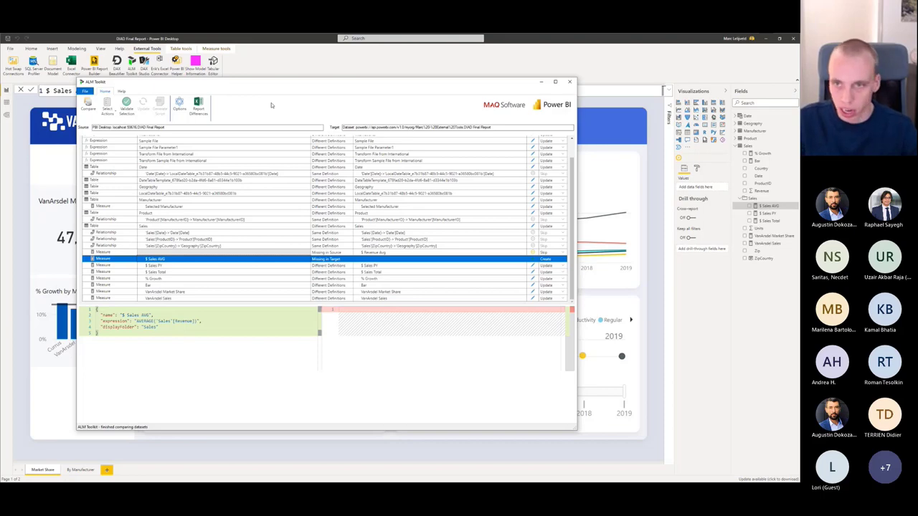
{"action": "scroll", "coordinate": [518, 233], "scroll_direction": "up", "scroll_amount": 1}
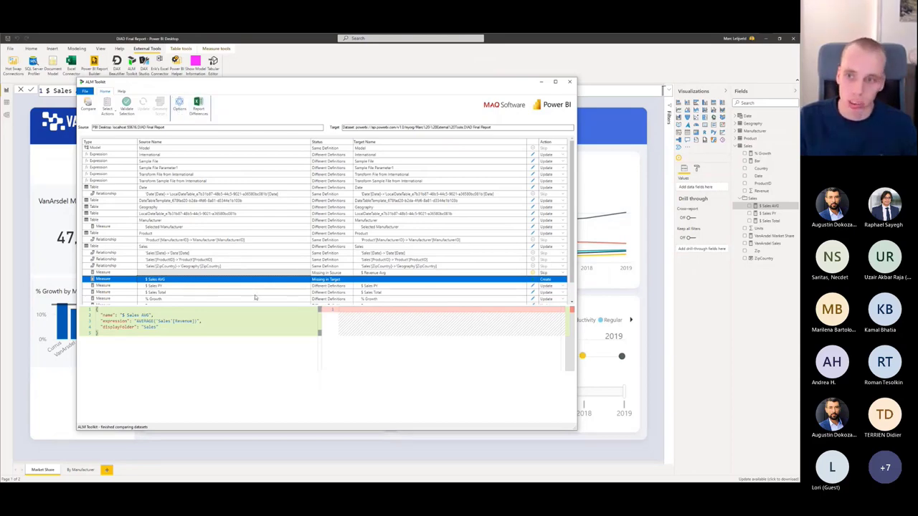
{"action": "scroll", "coordinate": [322, 258], "scroll_direction": "down", "scroll_amount": 1}
{"action": "scroll", "coordinate": [393, 220], "scroll_direction": "up", "scroll_amount": 1}
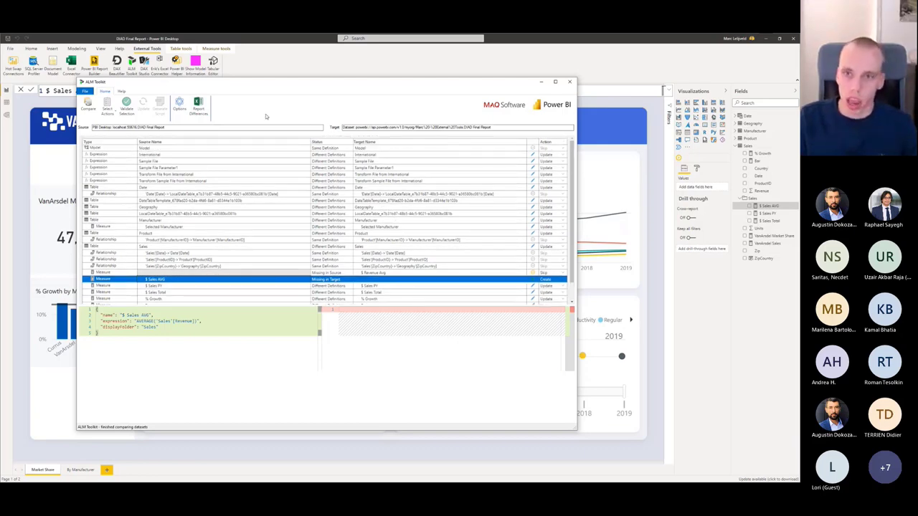
{"action": "left_click", "coordinate": [126, 112]}
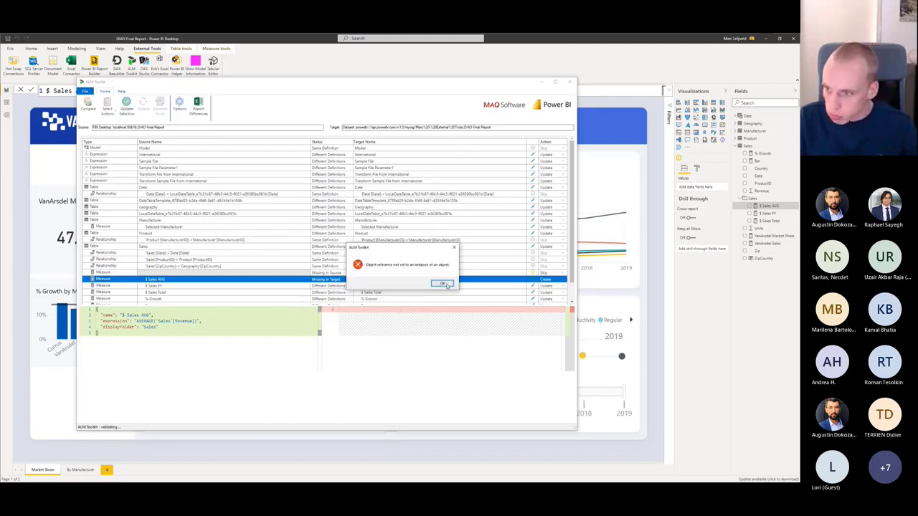
{"action": "left_click", "coordinate": [442, 284]}
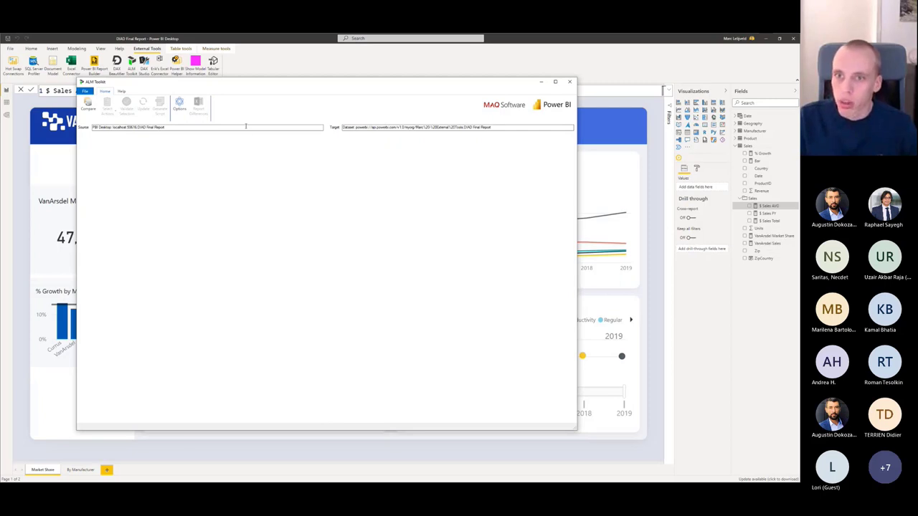
Step: Change the target dataset to EmptyPbix and run a new comparison, accepting the upgrade of the target's compatibility level
{"action": "left_click", "coordinate": [88, 105]}
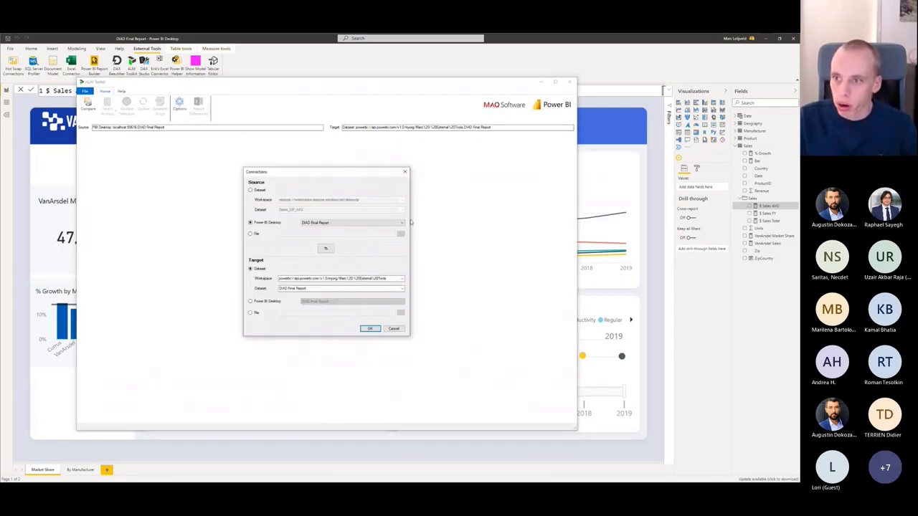
{"action": "left_click", "coordinate": [403, 290]}
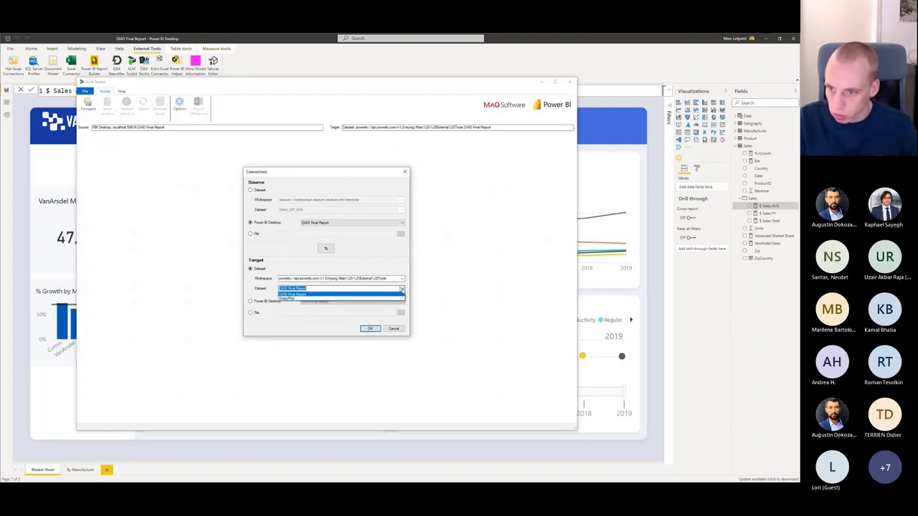
{"action": "left_click", "coordinate": [371, 301]}
{"action": "left_click", "coordinate": [370, 328]}
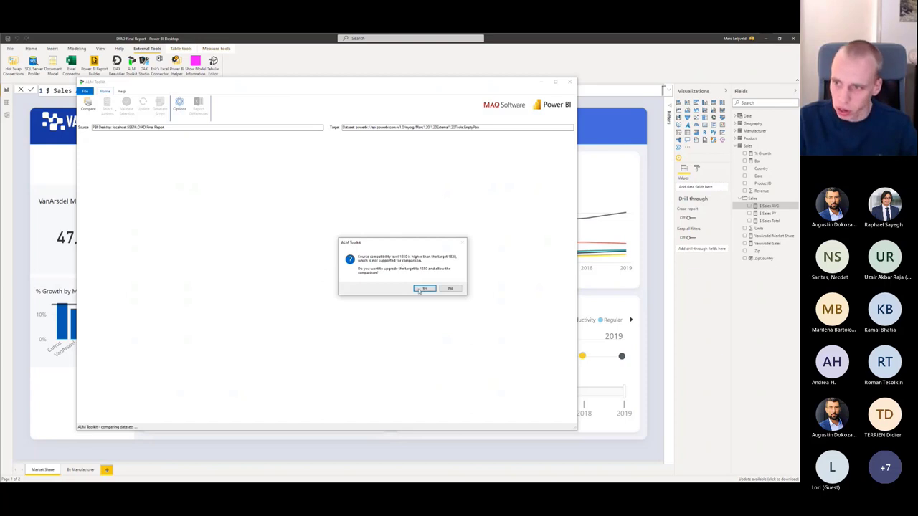
{"action": "key", "text": "Return"}
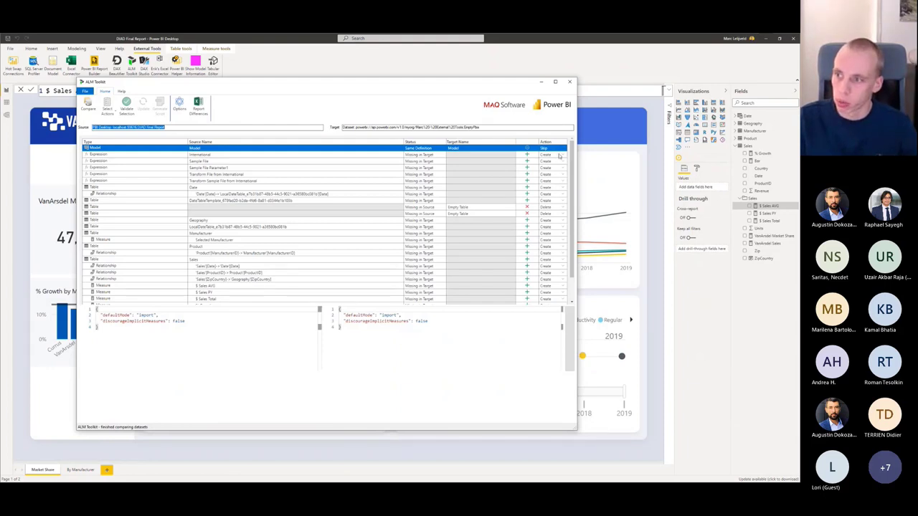
Step: Set the action for both Empty Table entries to Skip and look through the remaining objects in the comparison
{"action": "scroll", "coordinate": [550, 179], "scroll_direction": "down", "scroll_amount": 2}
{"action": "scroll", "coordinate": [549, 193], "scroll_direction": "up", "scroll_amount": 2}
{"action": "left_click", "coordinate": [549, 214]}
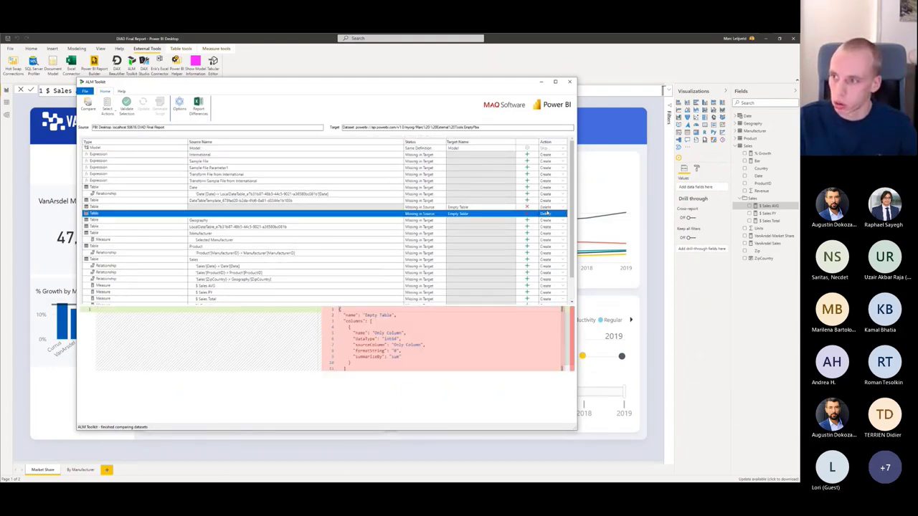
{"action": "left_click", "coordinate": [554, 214]}
{"action": "left_click", "coordinate": [552, 224]}
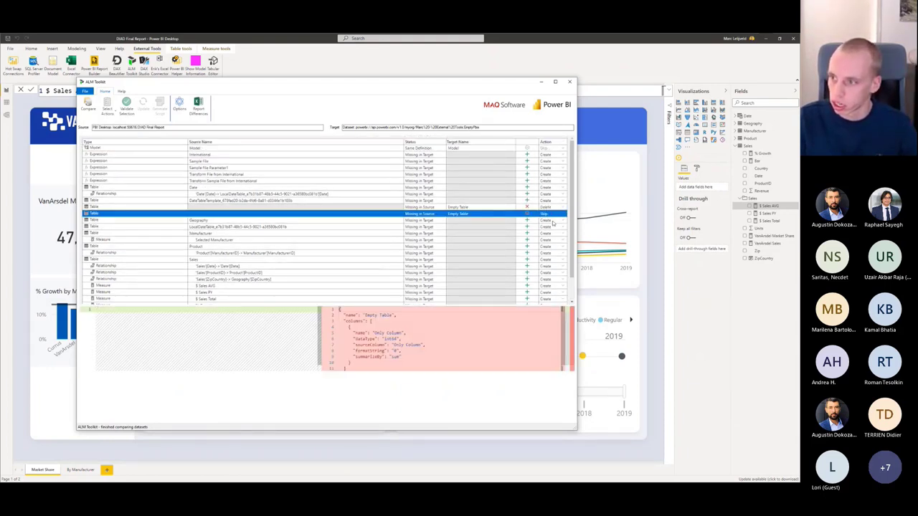
{"action": "left_click", "coordinate": [423, 207]}
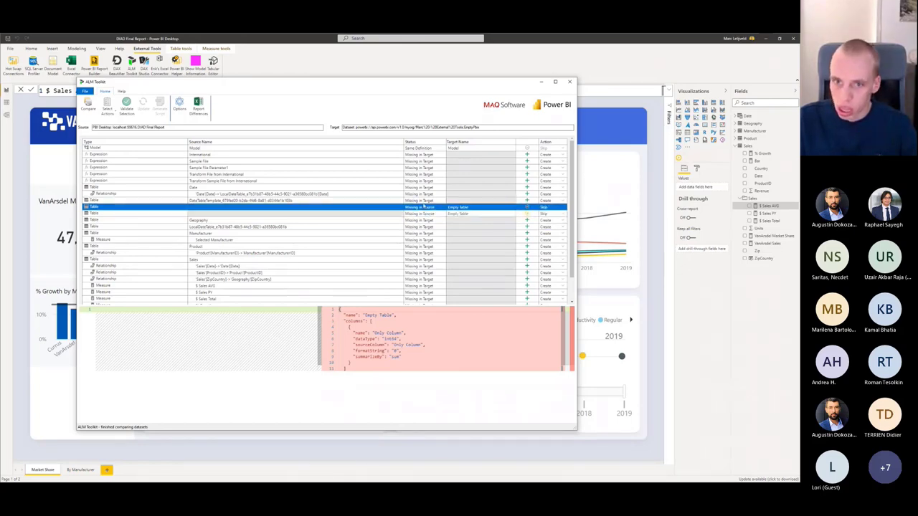
{"action": "scroll", "coordinate": [306, 280], "scroll_direction": "down", "scroll_amount": 1}
{"action": "scroll", "coordinate": [306, 279], "scroll_direction": "down", "scroll_amount": 1}
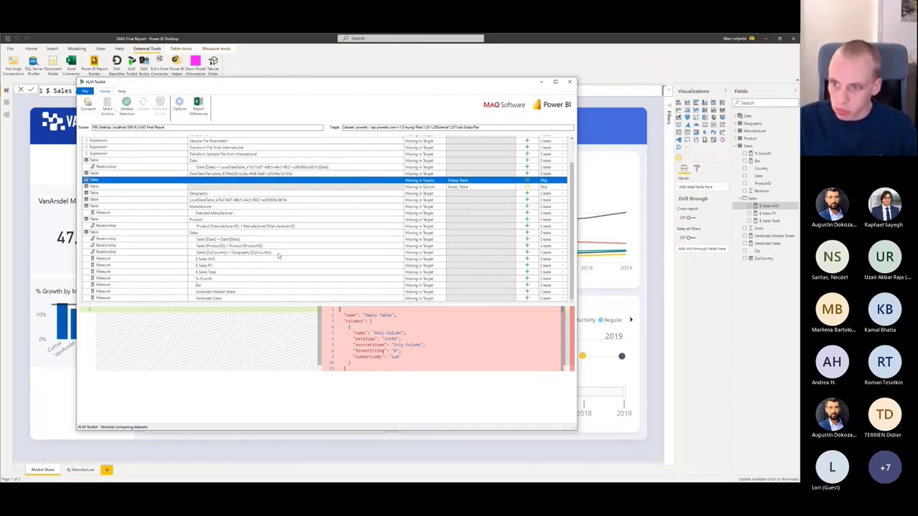
Step: Review the comparison options, keep the deployment processing option at Do Not Process and accept the settings
{"action": "left_click", "coordinate": [179, 106]}
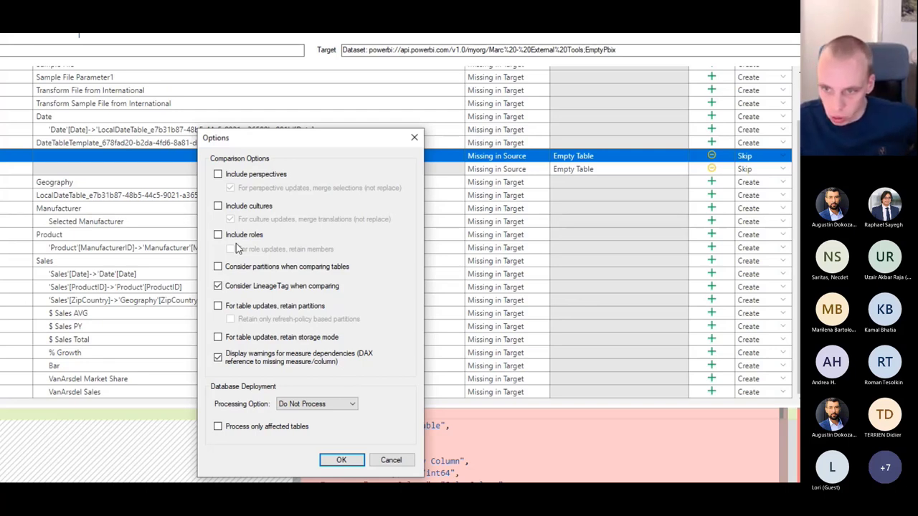
{"action": "left_click", "coordinate": [330, 404]}
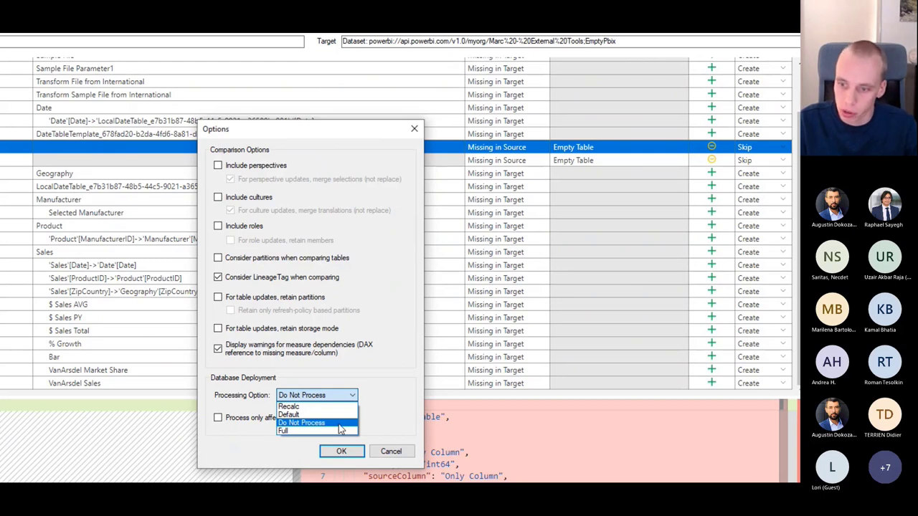
{"action": "left_click", "coordinate": [338, 424]}
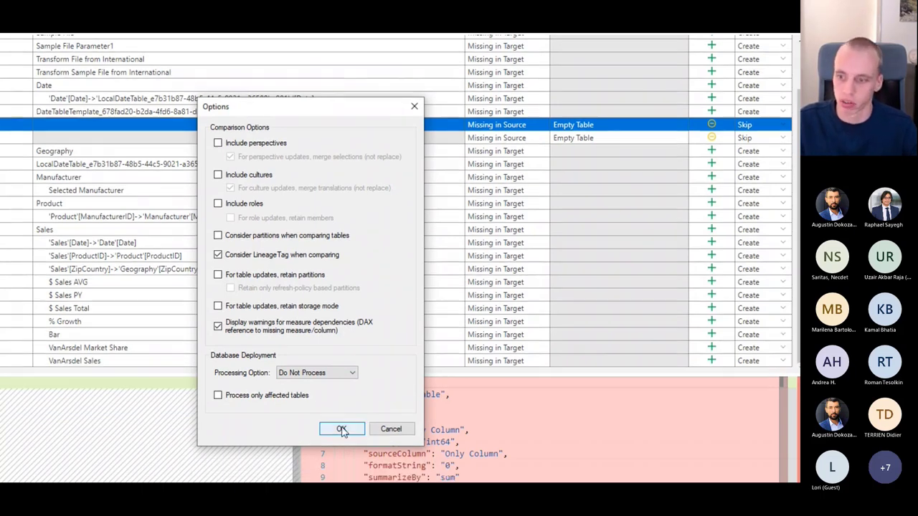
{"action": "left_click", "coordinate": [342, 450]}
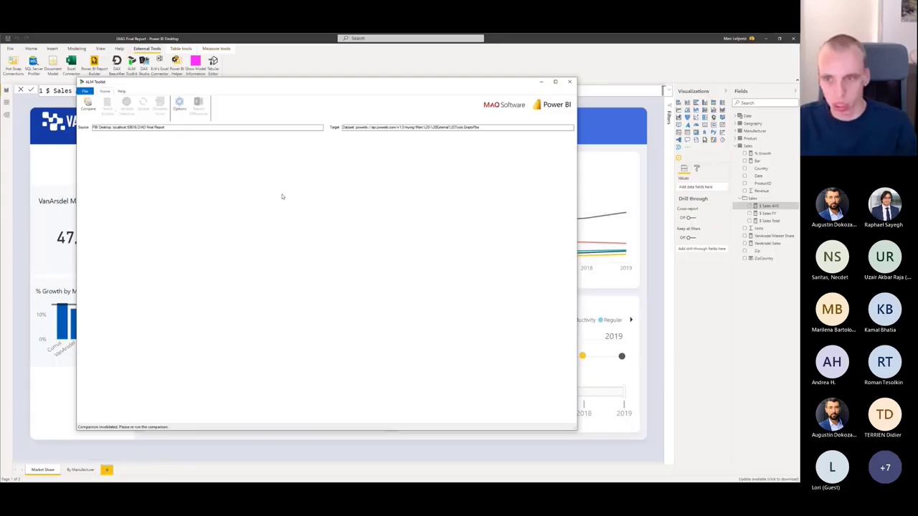
Step: Rerun the comparison against EmptyPbix, validate the selected actions and review the list of planned changes
{"action": "left_click", "coordinate": [86, 108]}
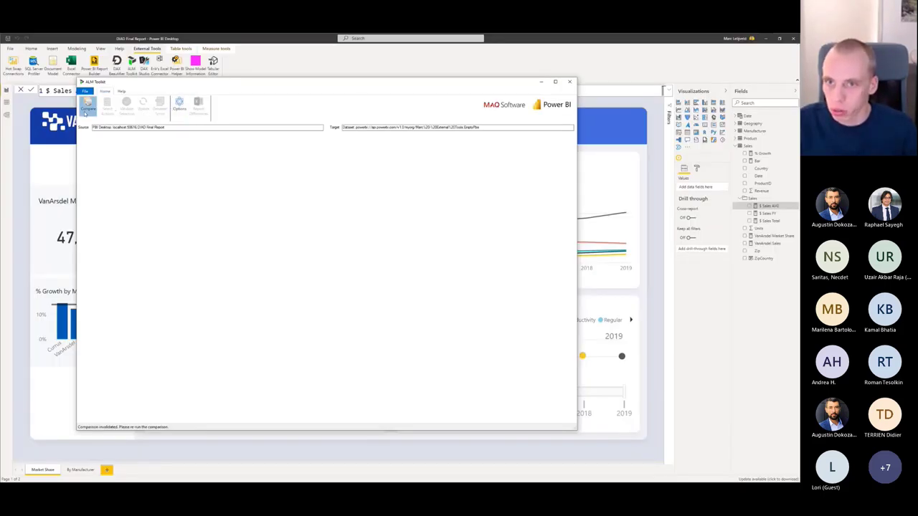
{"action": "left_click", "coordinate": [368, 329]}
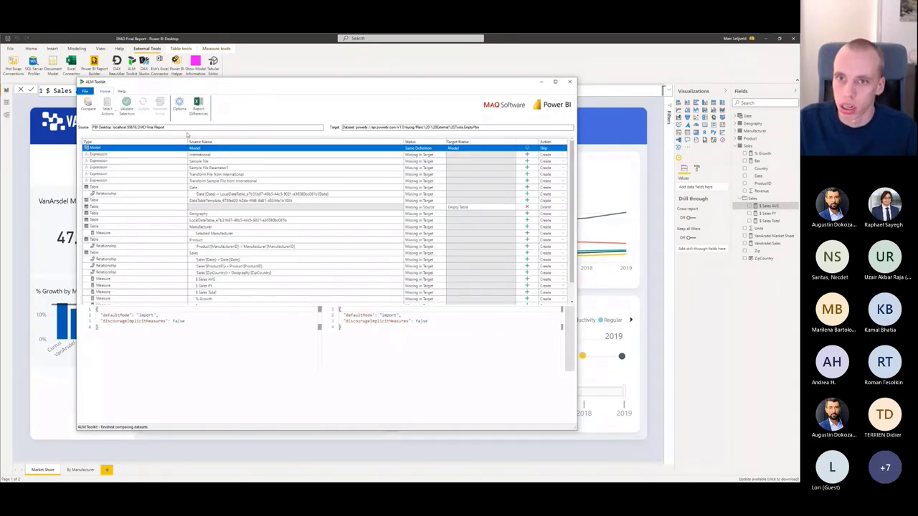
{"action": "left_click", "coordinate": [127, 106]}
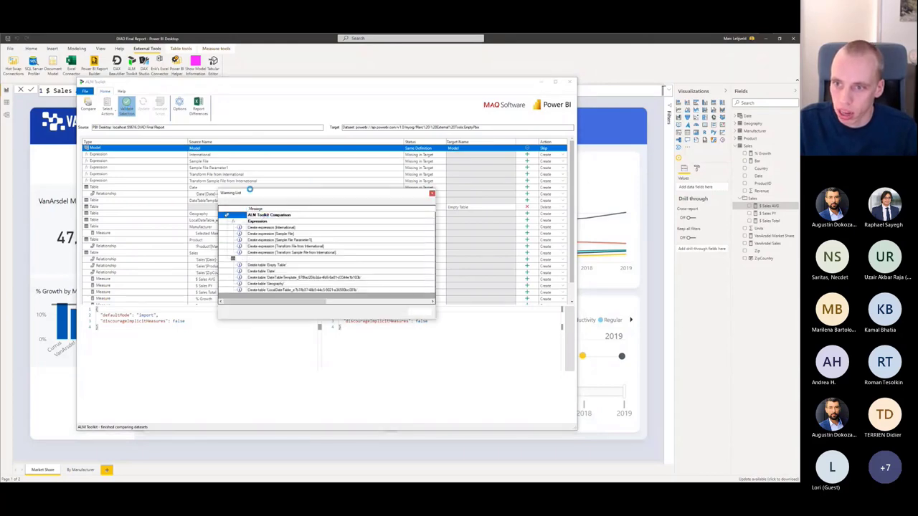
{"action": "scroll", "coordinate": [297, 258], "scroll_direction": "down", "scroll_amount": 5}
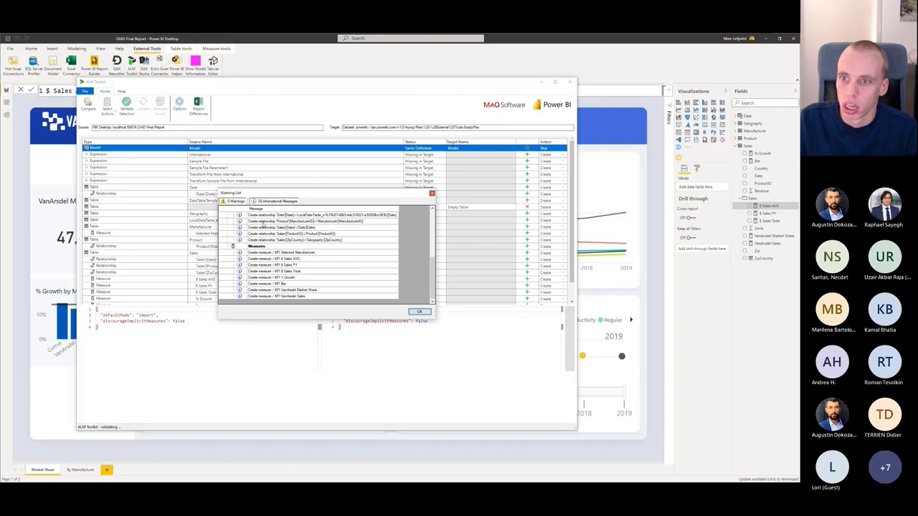
{"action": "left_click", "coordinate": [418, 312]}
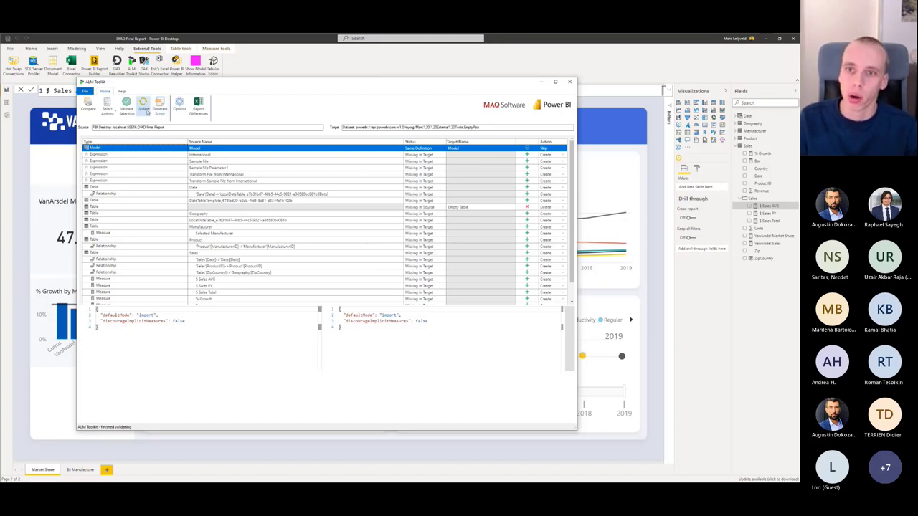
Step: Update the EmptyPbix target dataset with the validated changes and close the deployment report
{"action": "left_click", "coordinate": [148, 112]}
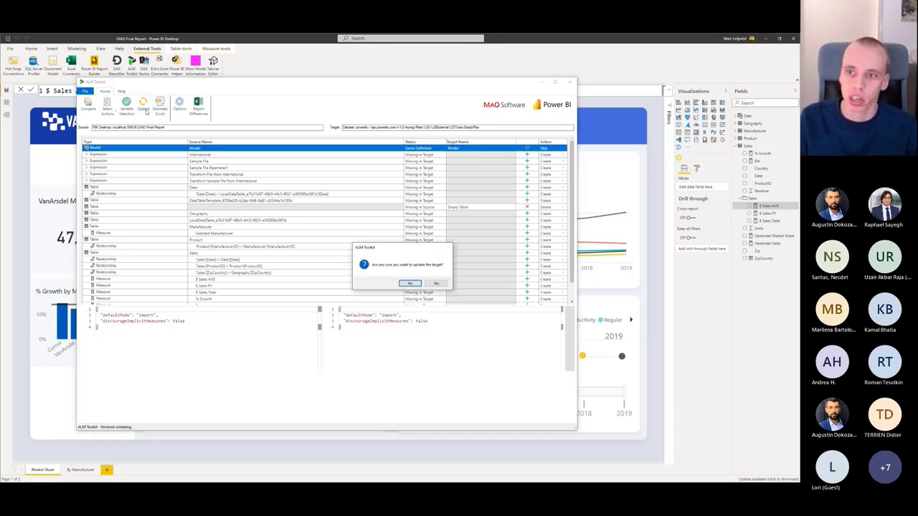
{"action": "left_click", "coordinate": [410, 284]}
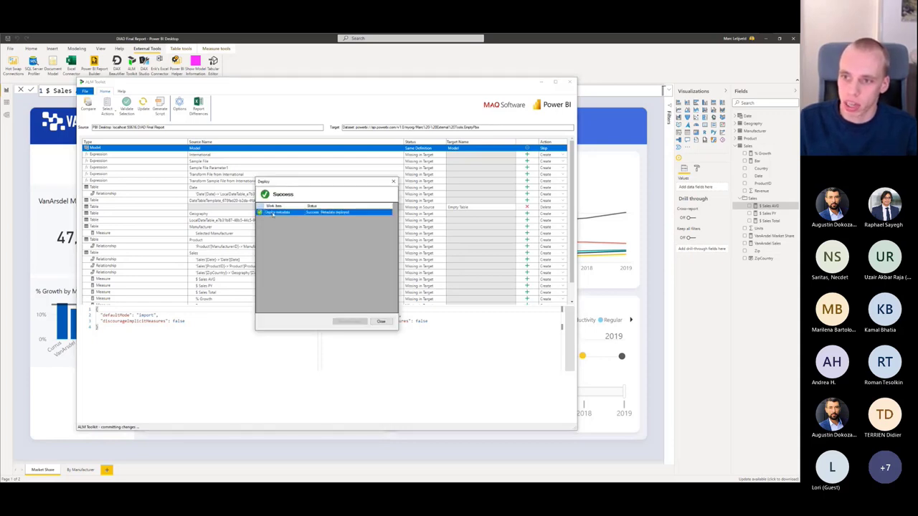
{"action": "left_click", "coordinate": [381, 321]}
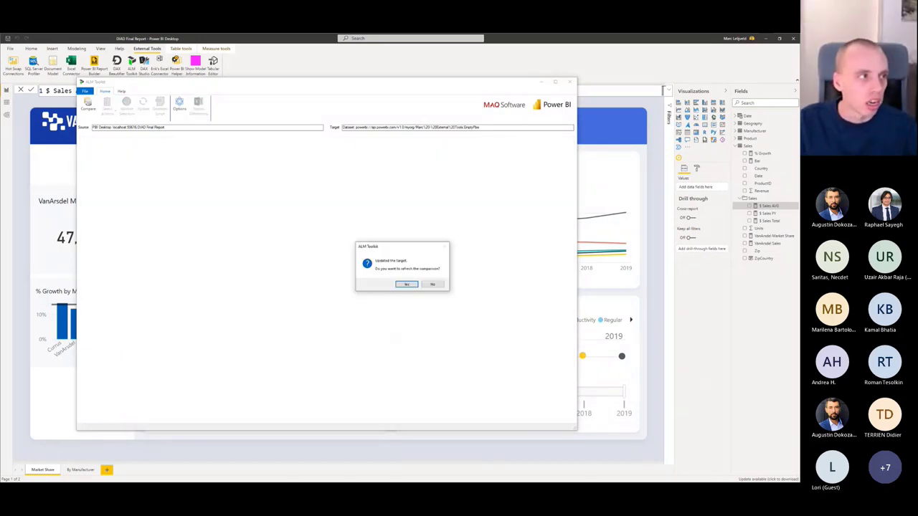
Step: Switch to the Power BI service, open the EmptyPbix report for editing and examine the Sales table's fields and its Sales folder
{"action": "key", "text": "alt+Tab"}
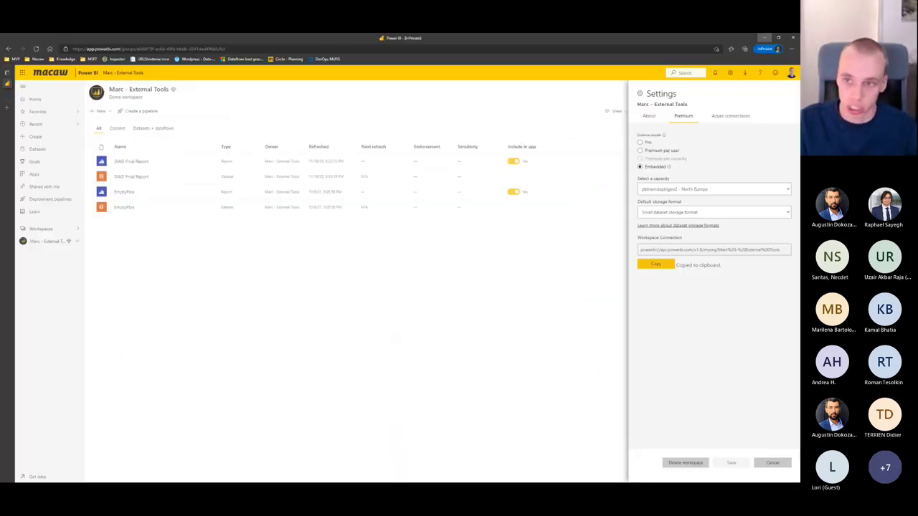
{"action": "left_click", "coordinate": [383, 332]}
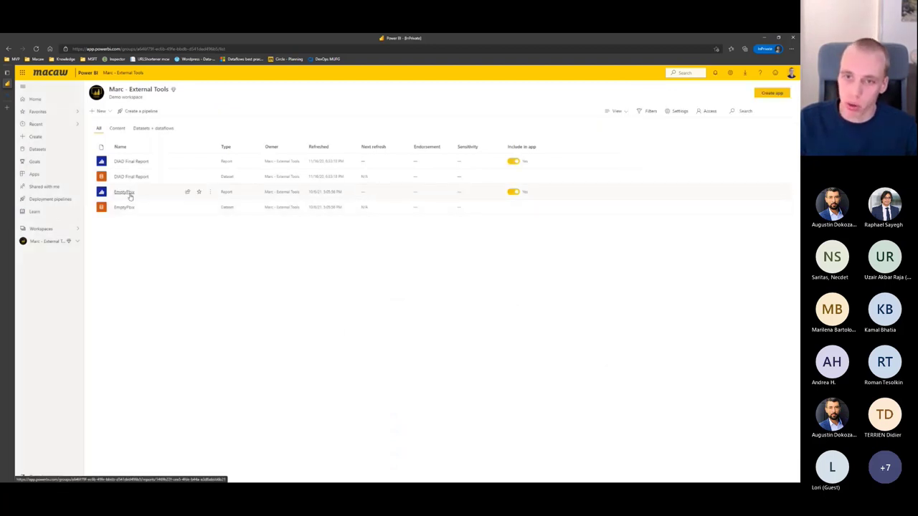
{"action": "left_click", "coordinate": [128, 192]}
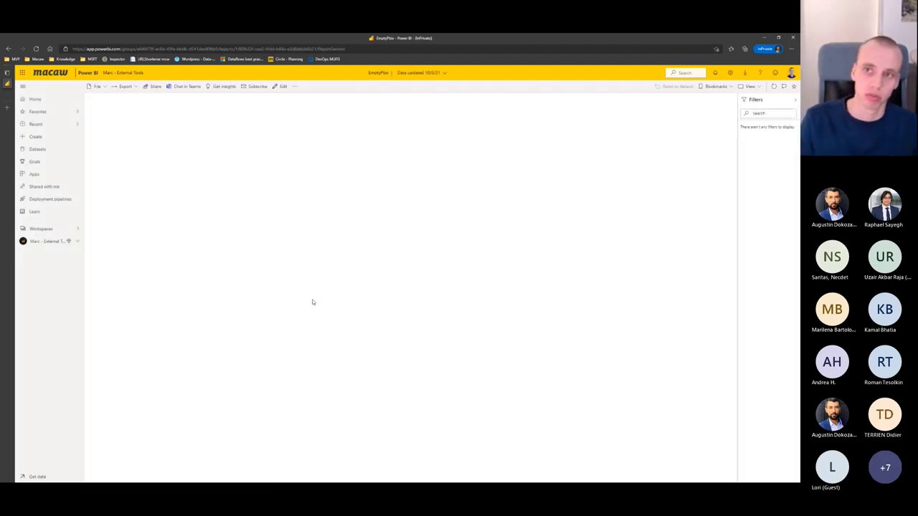
{"action": "left_click", "coordinate": [279, 86]}
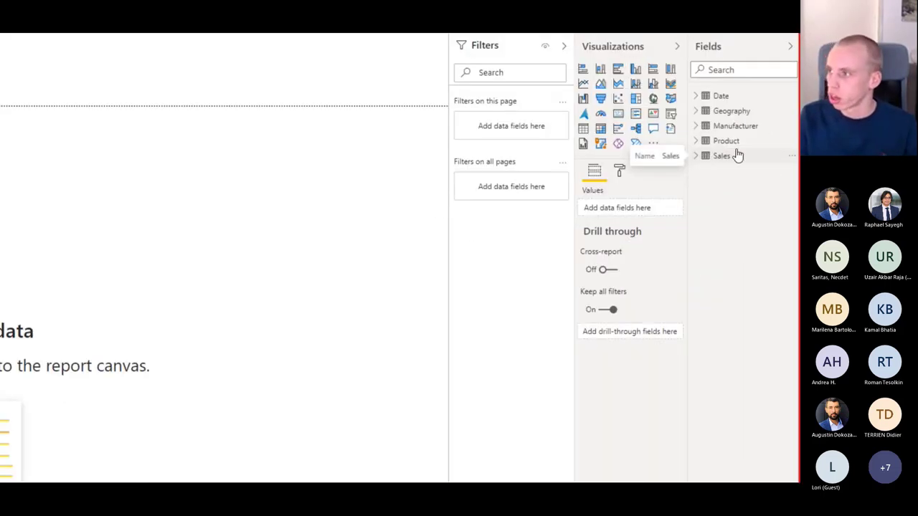
{"action": "left_click", "coordinate": [695, 156]}
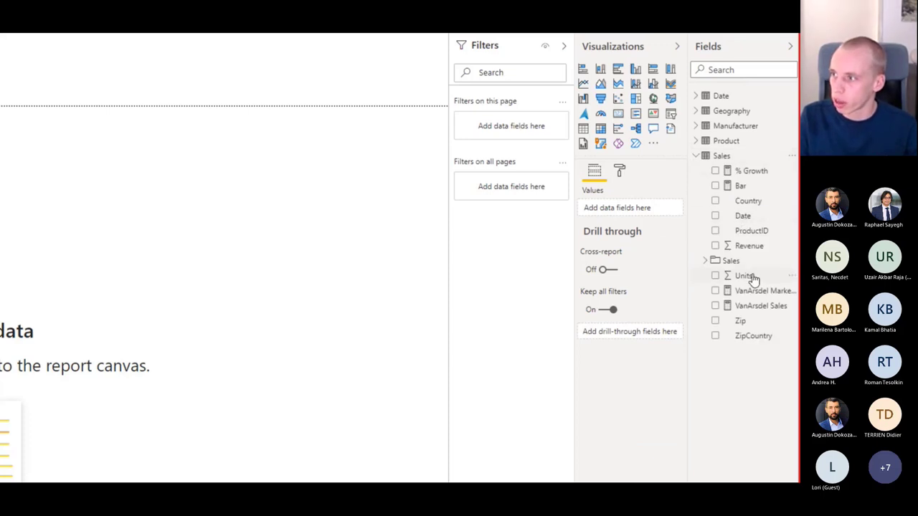
{"action": "left_click", "coordinate": [701, 263]}
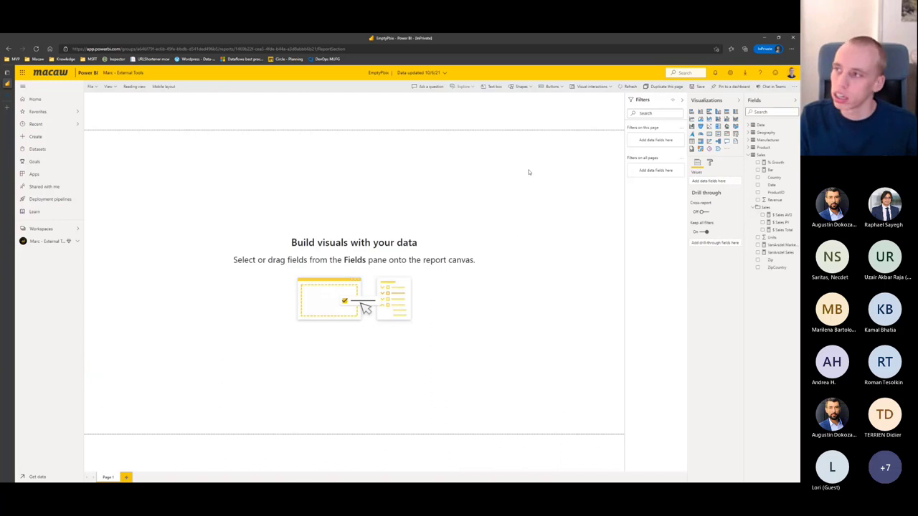
Step: Return to ALM Toolkit, close it without refreshing the comparison and switch to the presentation slides
{"action": "key", "text": "alt+Tab"}
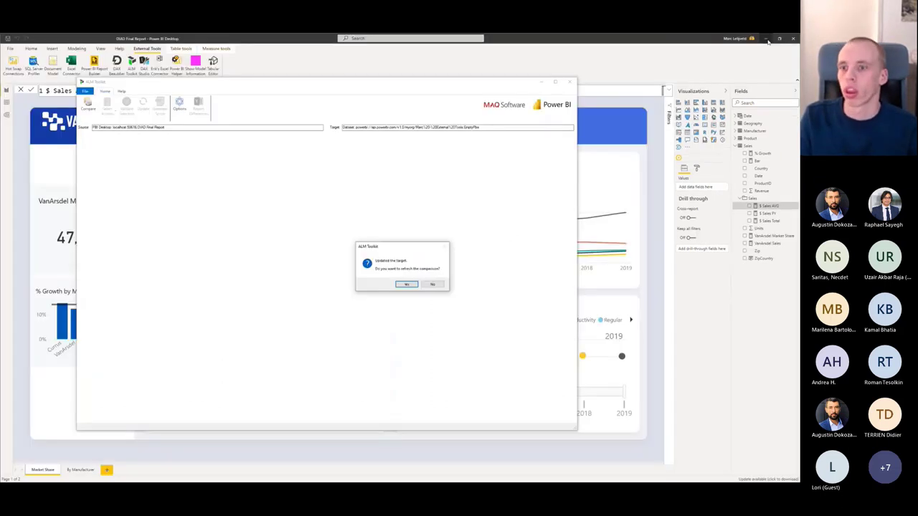
{"action": "left_click", "coordinate": [430, 285]}
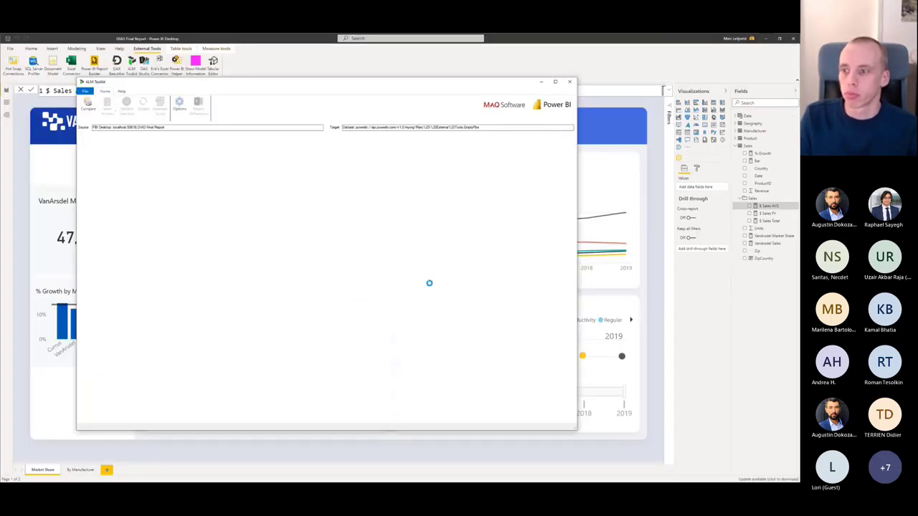
{"action": "left_click", "coordinate": [569, 81]}
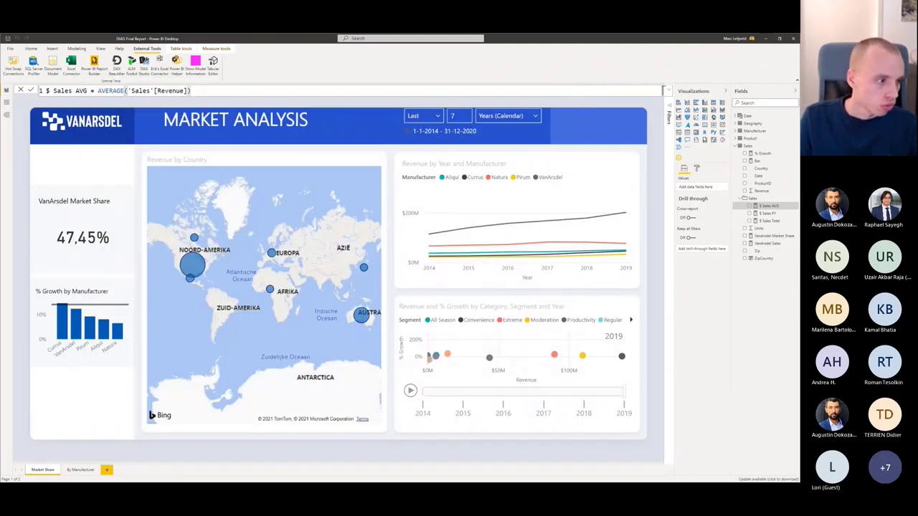
{"action": "key", "text": "alt+Tab"}
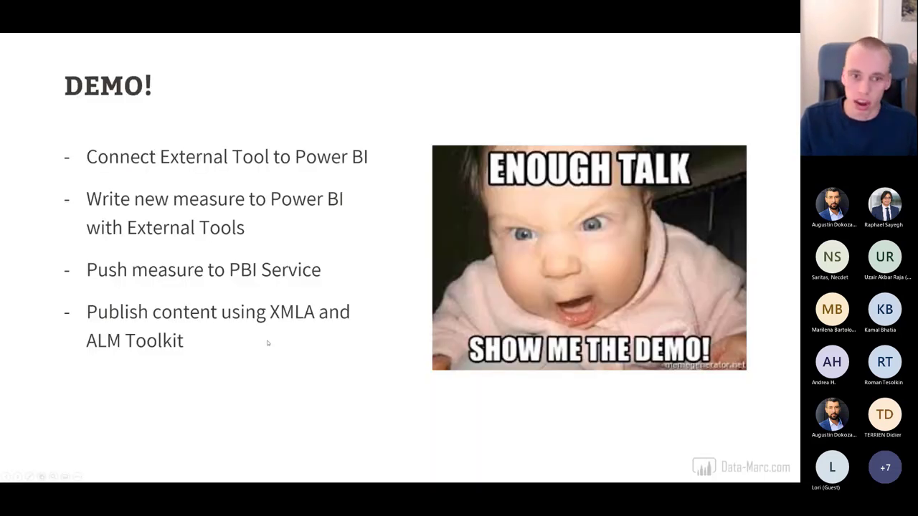
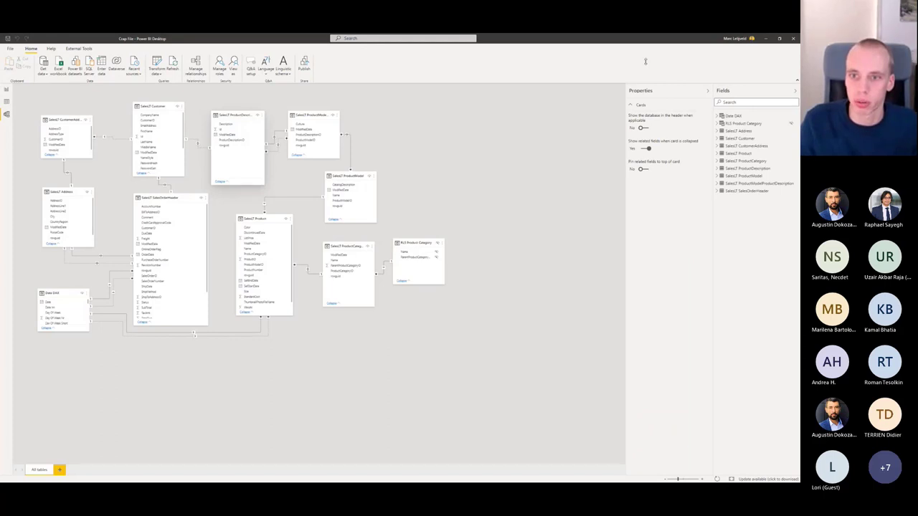
Step: Launch DAX Studio on the Crap File model, widen the metadata pane and enlarge the query text to 184%
{"action": "scroll", "coordinate": [430, 136], "scroll_direction": "up", "scroll_amount": 1}
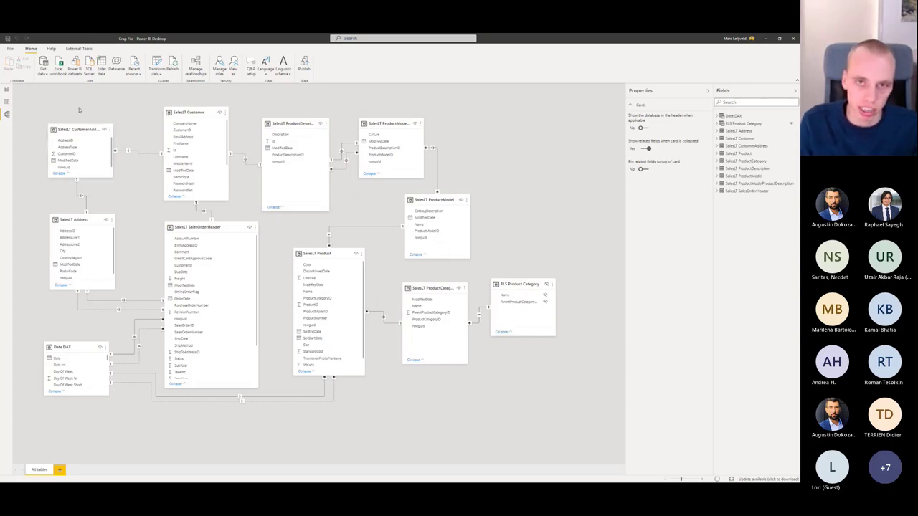
{"action": "left_click", "coordinate": [73, 51]}
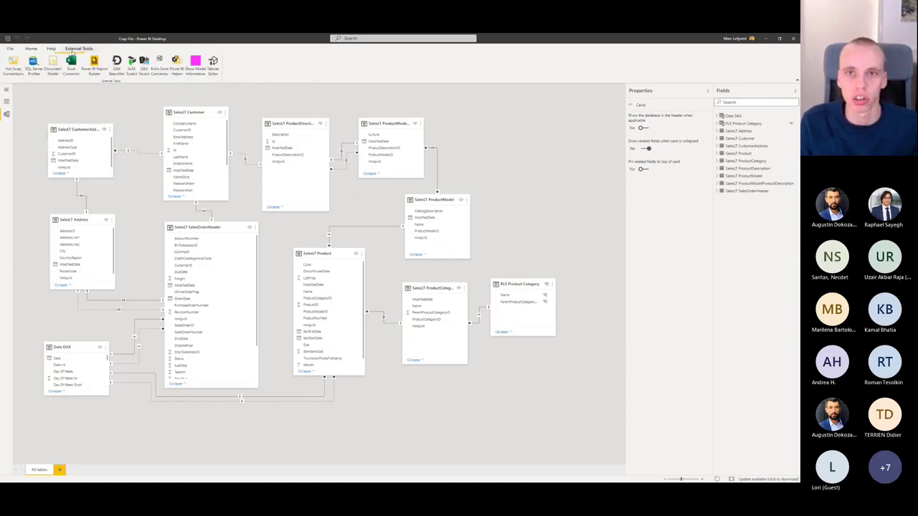
{"action": "left_click", "coordinate": [145, 72]}
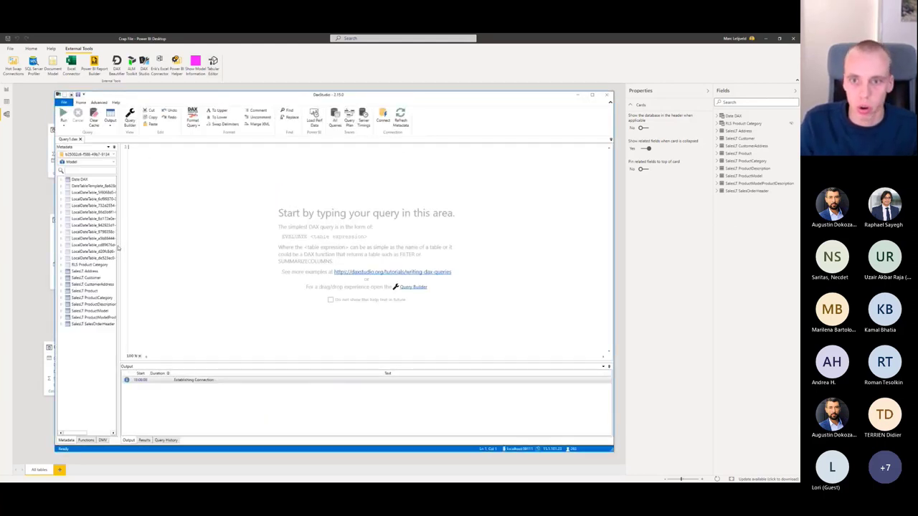
{"action": "left_click_drag", "start_coordinate": [119, 247], "coordinate": [200, 245]}
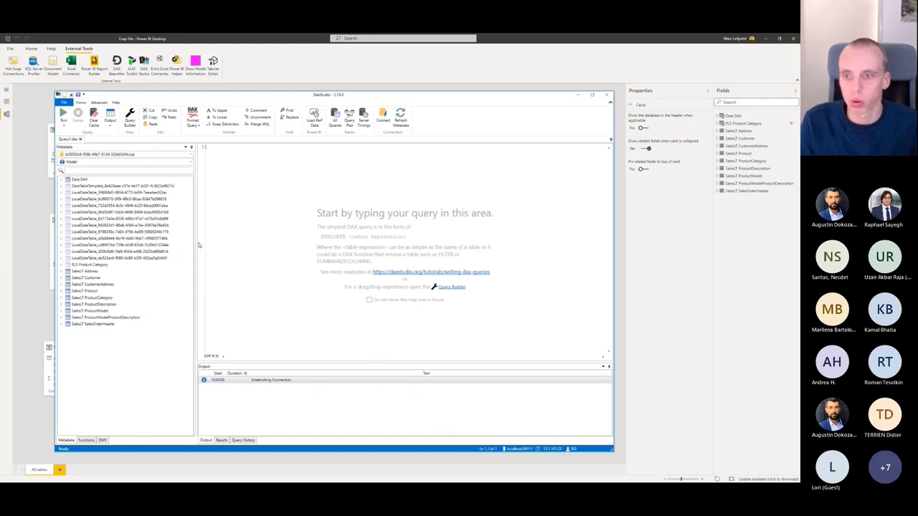
{"action": "left_click", "coordinate": [282, 229]}
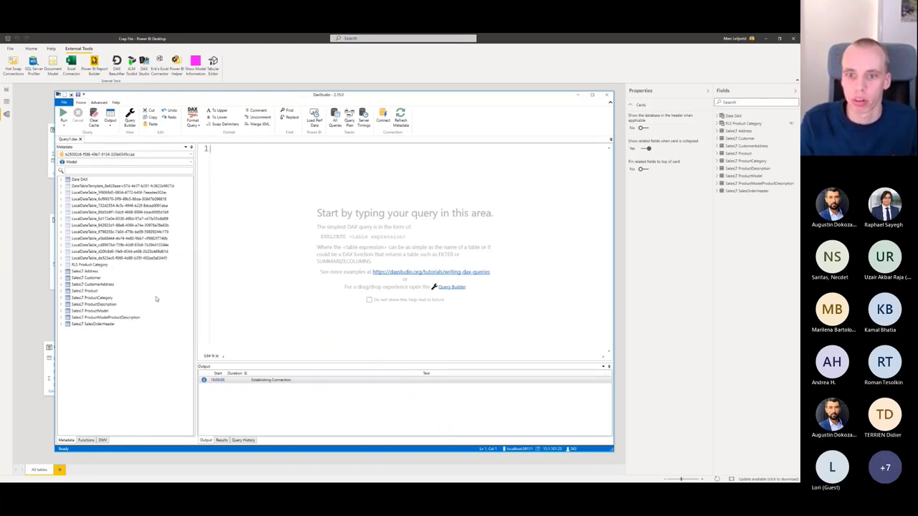
{"action": "scroll", "coordinate": [158, 298], "scroll_direction": "up", "scroll_amount": 2}
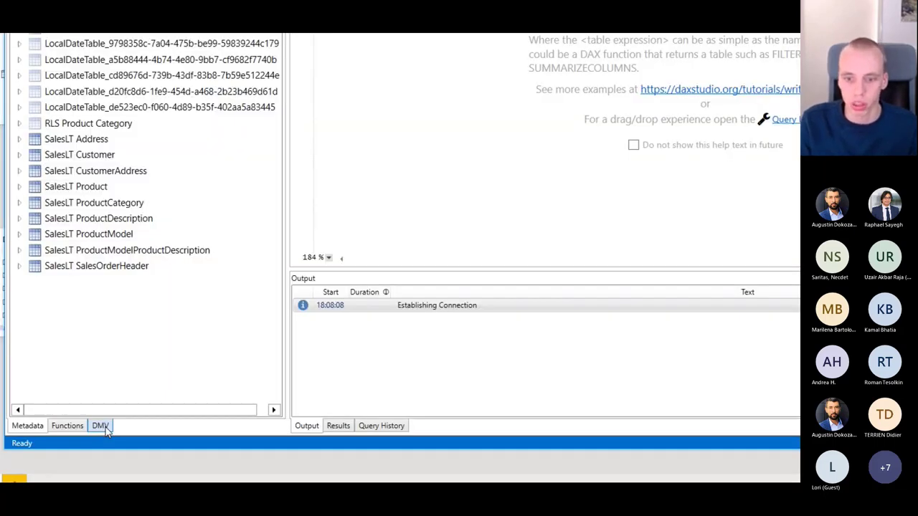
Step: Filter the dynamic management views by "Table" and run a select-all query on $SYSTEM.DBSCHEMA_TABLES
{"action": "left_click", "coordinate": [102, 427]}
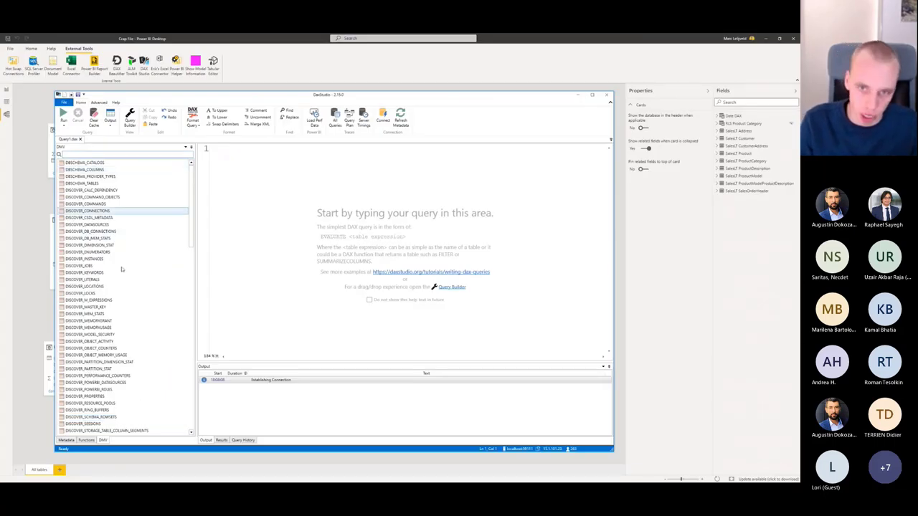
{"action": "type", "text": "Table"}
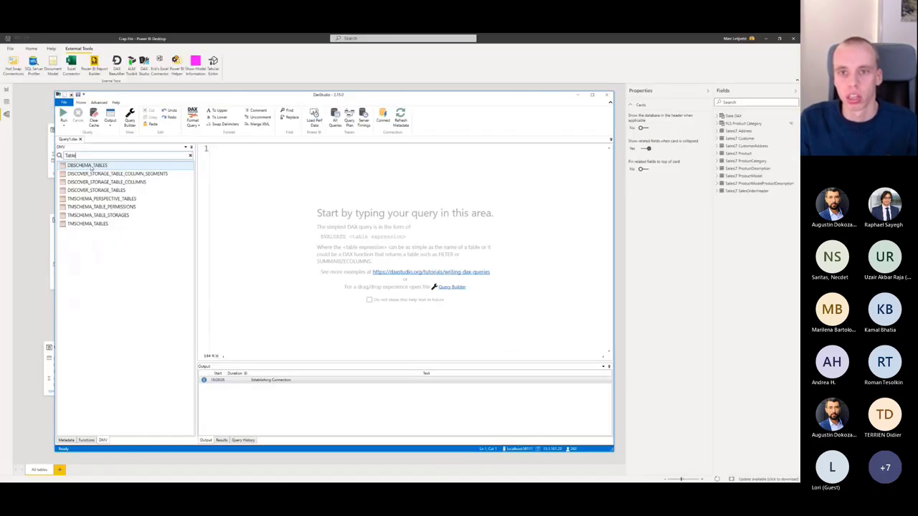
{"action": "double_click", "coordinate": [109, 189]}
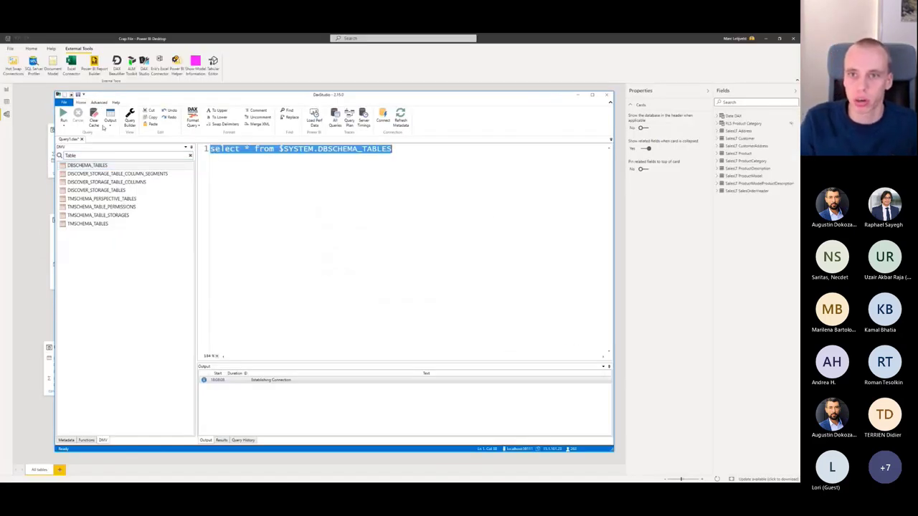
{"action": "key", "text": "ctrl+a"}
{"action": "left_click", "coordinate": [64, 117]}
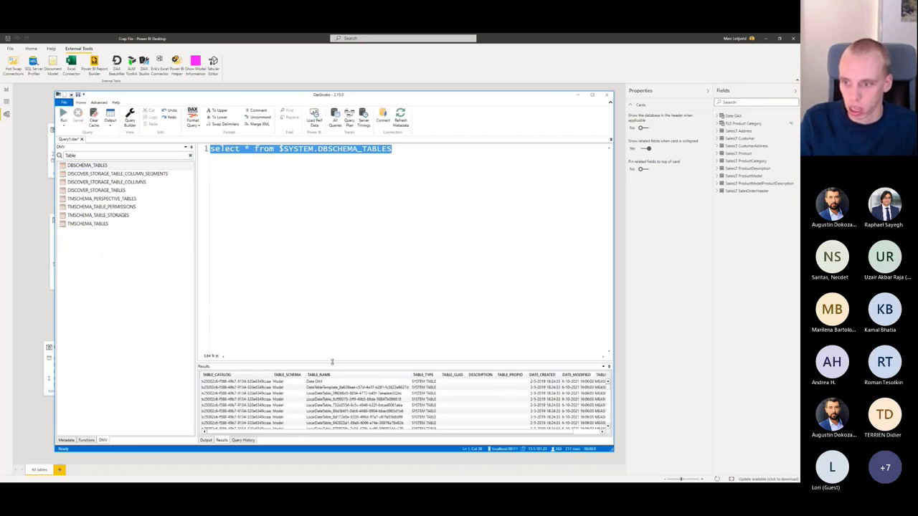
Step: Enlarge the results area and look through the table names returned by the DBSCHEMA_TABLES query
{"action": "left_click_drag", "start_coordinate": [333, 363], "coordinate": [334, 265]}
{"action": "scroll", "coordinate": [367, 334], "scroll_direction": "down", "scroll_amount": 5}
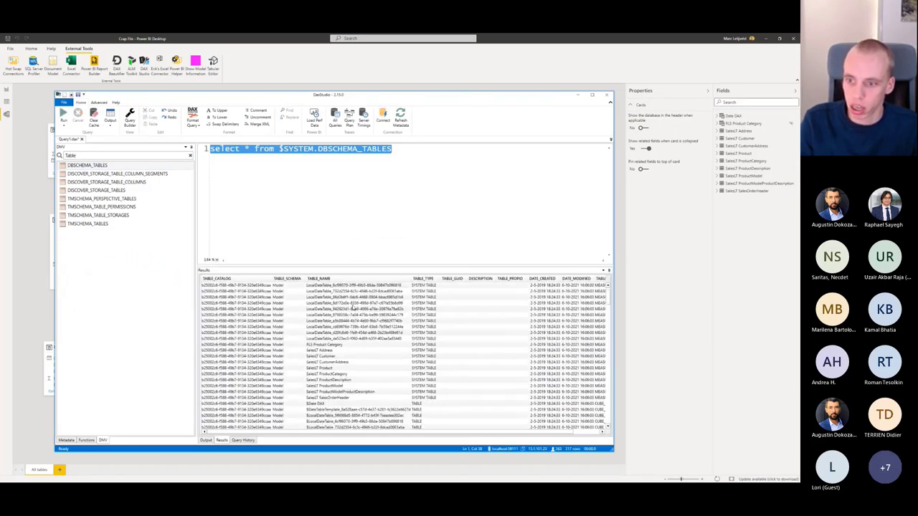
{"action": "scroll", "coordinate": [367, 334], "scroll_direction": "down", "scroll_amount": 15}
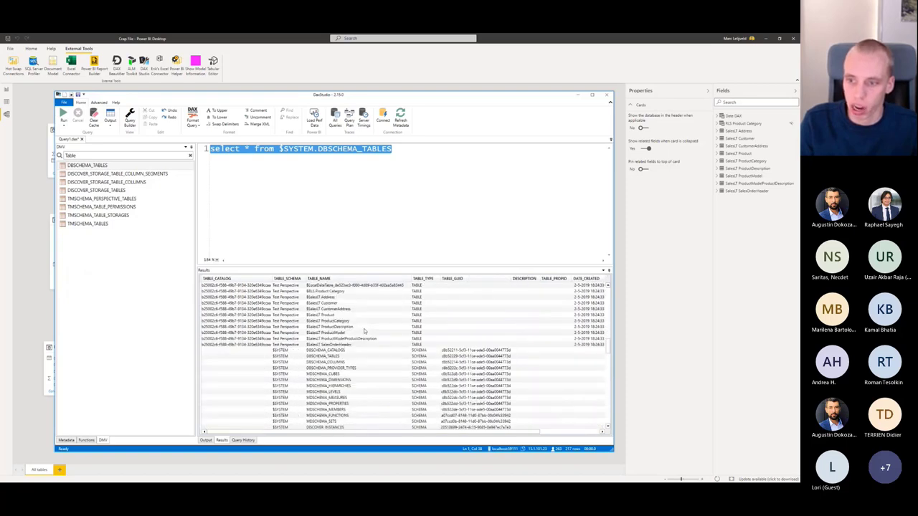
{"action": "scroll", "coordinate": [360, 334], "scroll_direction": "down", "scroll_amount": 3}
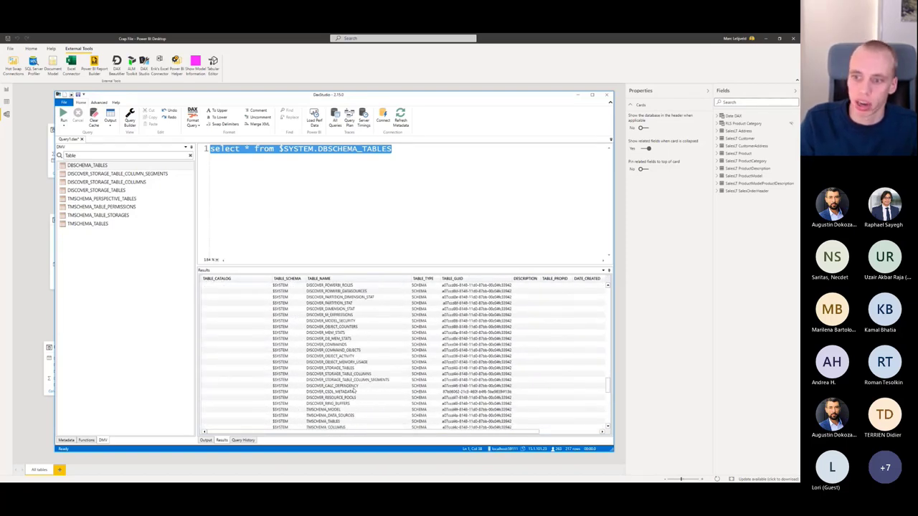
{"action": "scroll", "coordinate": [351, 344], "scroll_direction": "up", "scroll_amount": 6}
{"action": "left_click", "coordinate": [348, 327]}
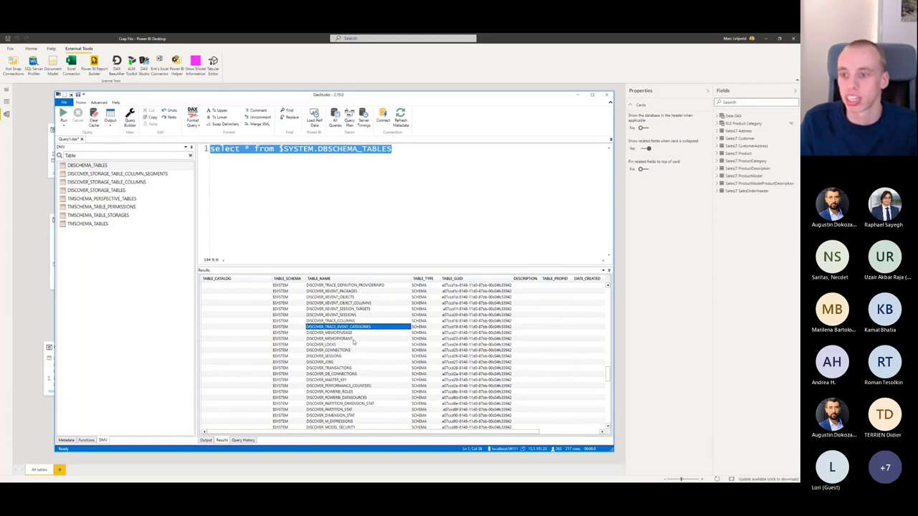
{"action": "left_click_drag", "start_coordinate": [610, 377], "coordinate": [610, 286]}
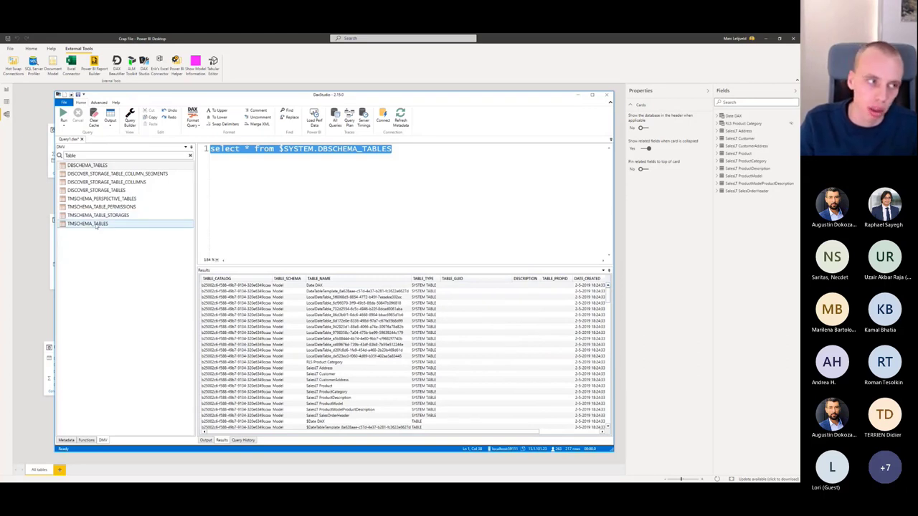
Step: Run a select-all query on $SYSTEM.TMSCHEMA_TABLES and examine the SalesLT table rows in the enlarged results
{"action": "left_click_drag", "start_coordinate": [95, 225], "coordinate": [229, 184]}
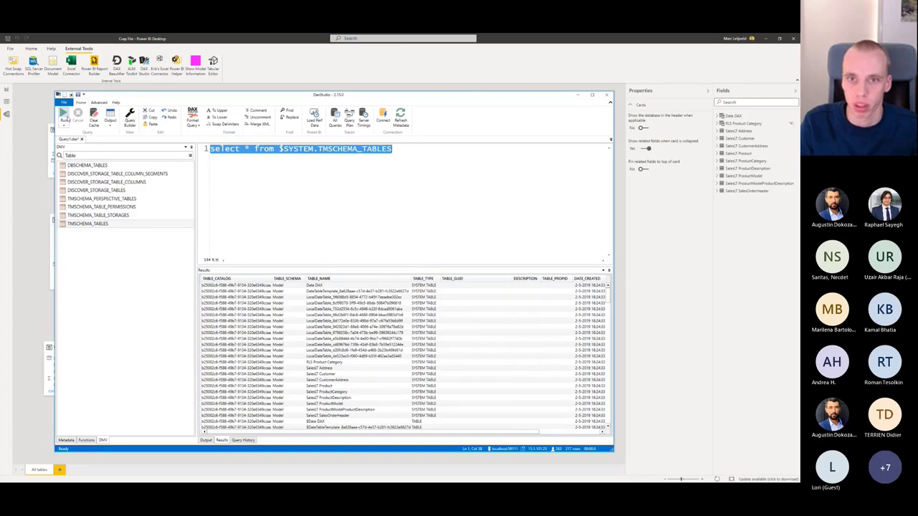
{"action": "left_click", "coordinate": [63, 115]}
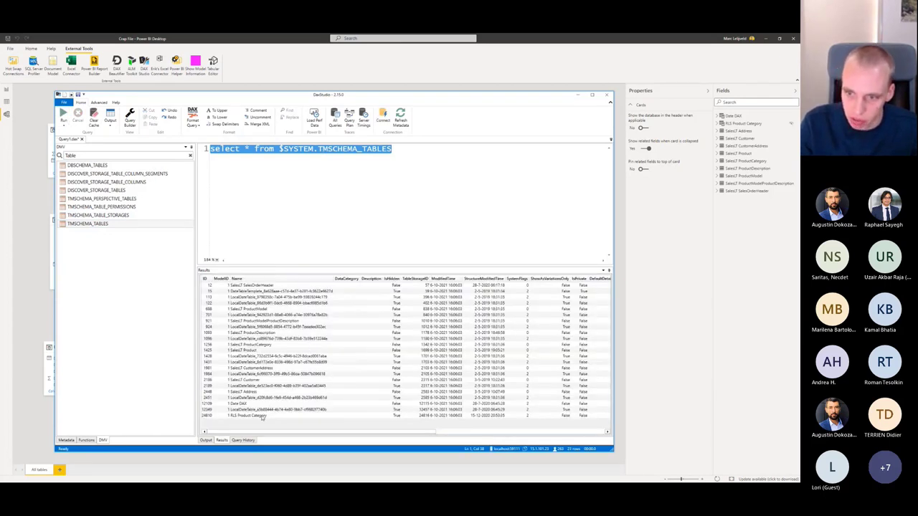
{"action": "left_click", "coordinate": [275, 287]}
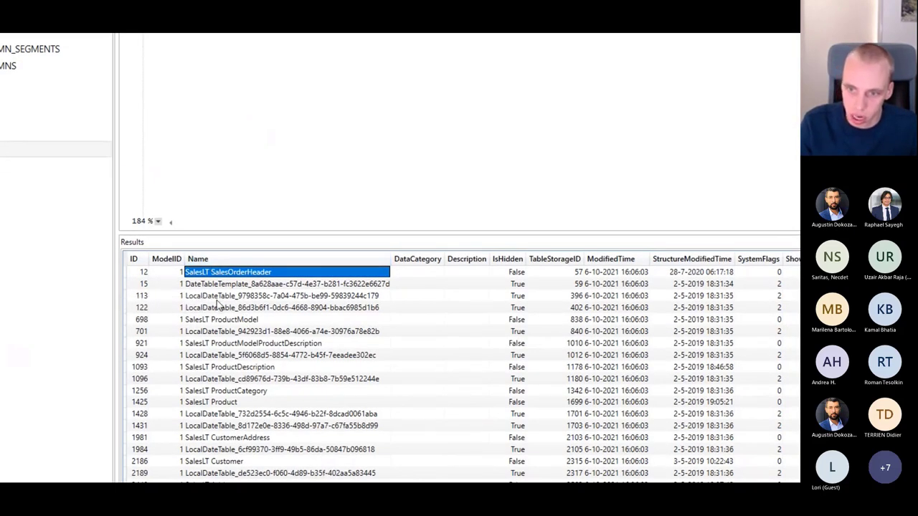
{"action": "left_click", "coordinate": [222, 321]}
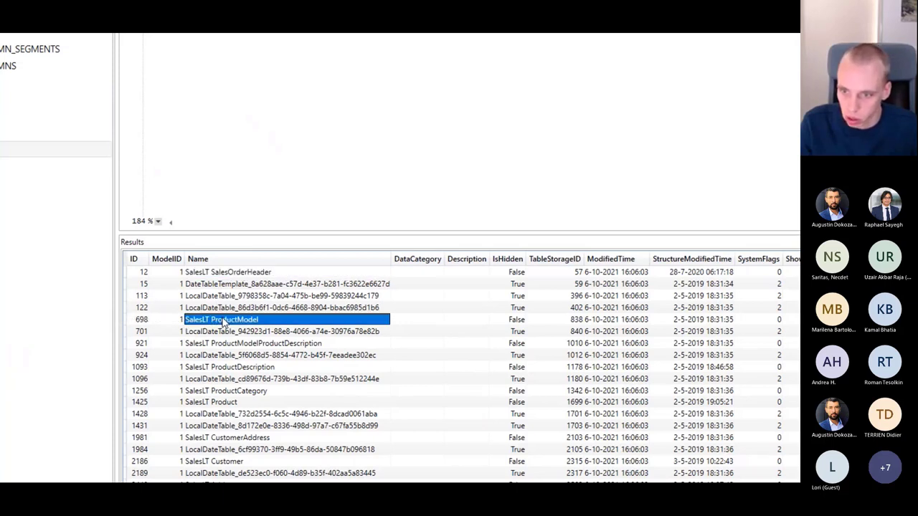
{"action": "left_click", "coordinate": [239, 368]}
{"action": "left_click", "coordinate": [242, 392]}
{"action": "left_click", "coordinate": [243, 403]}
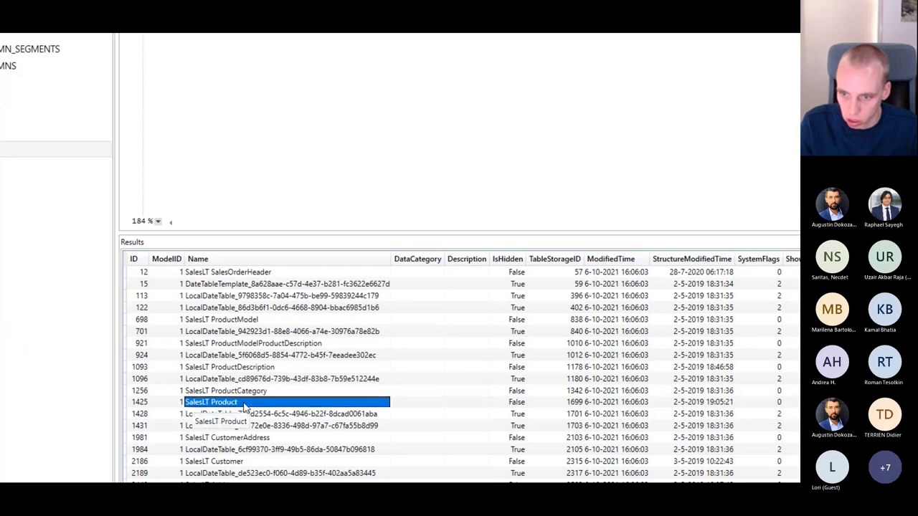
{"action": "left_click", "coordinate": [257, 438]}
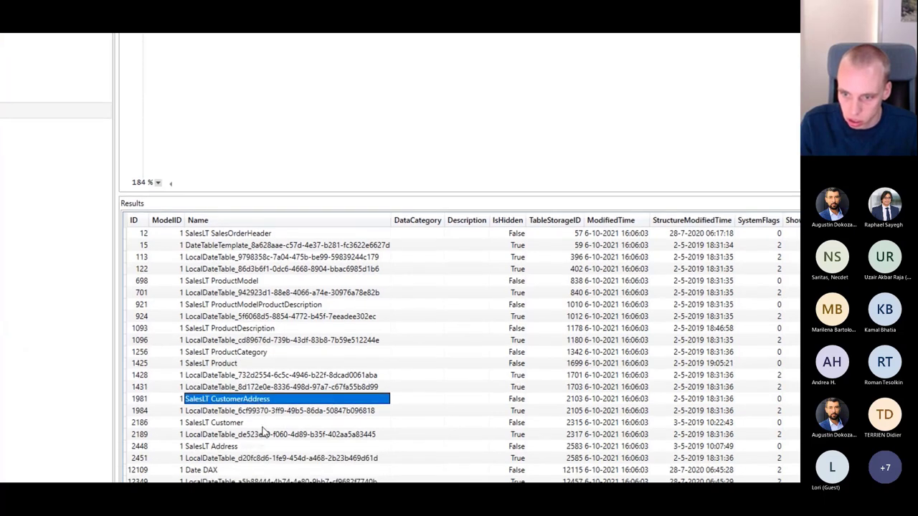
{"action": "left_click", "coordinate": [263, 431]}
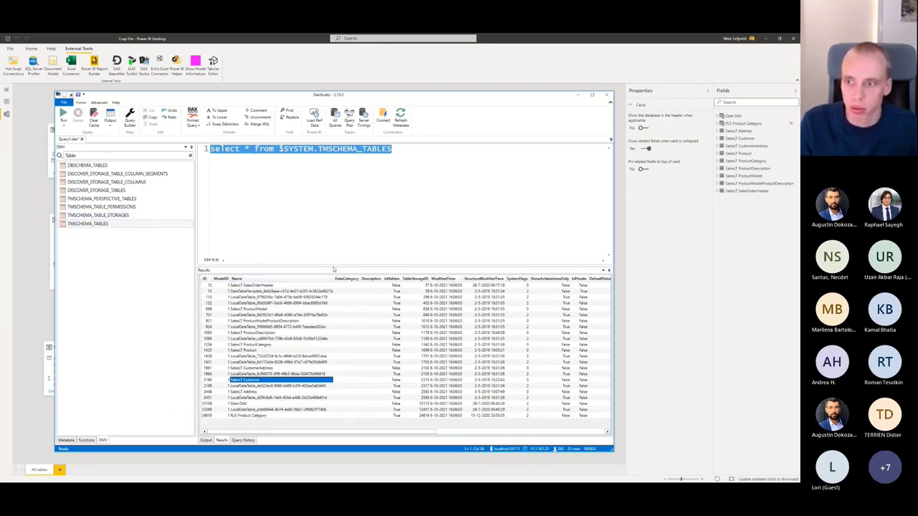
{"action": "left_click_drag", "start_coordinate": [334, 253], "coordinate": [333, 239]}
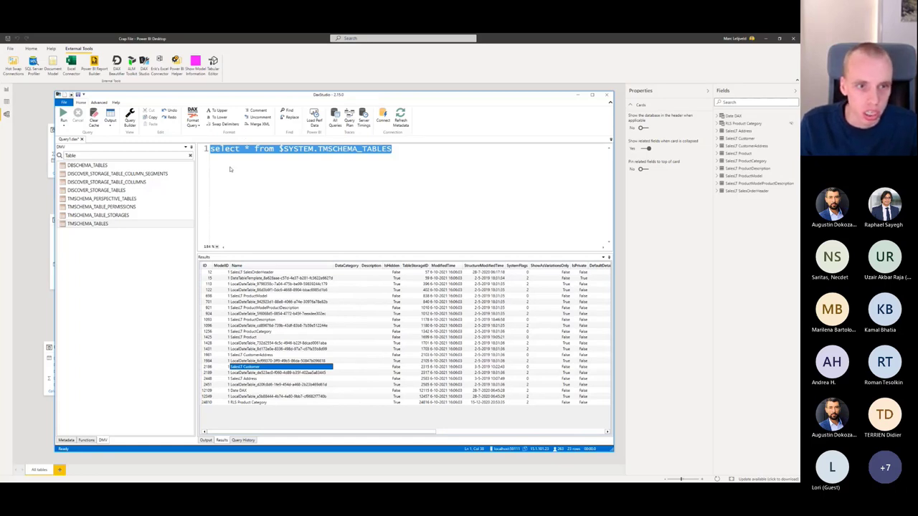
{"action": "left_click", "coordinate": [99, 156]}
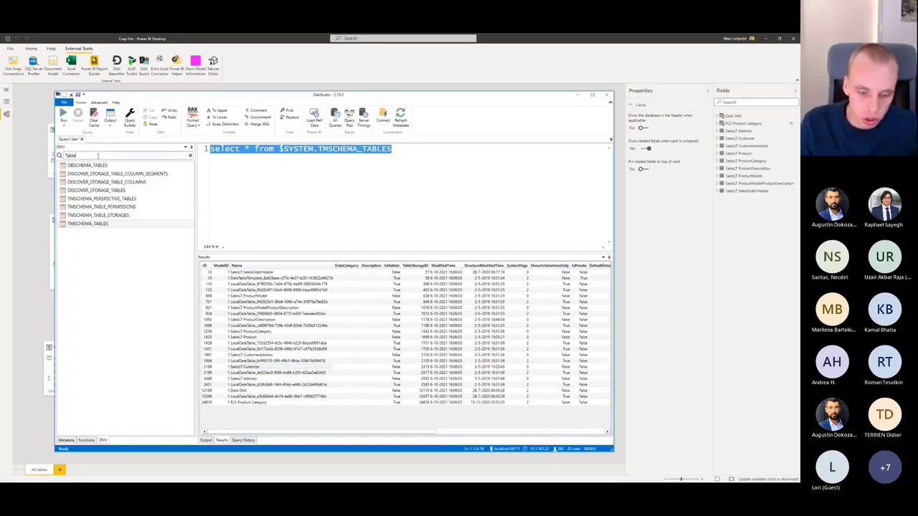
{"action": "double_click", "coordinate": [98, 156]}
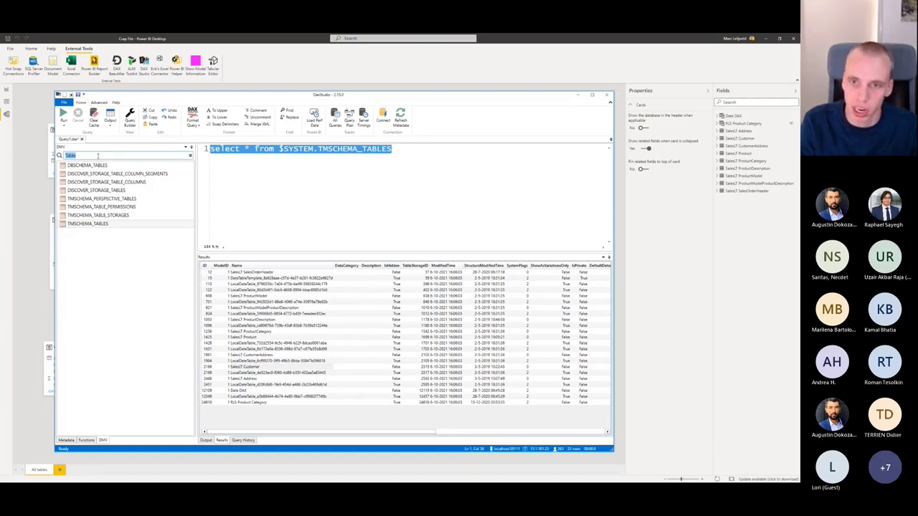
{"action": "type", "text": "Qu"}
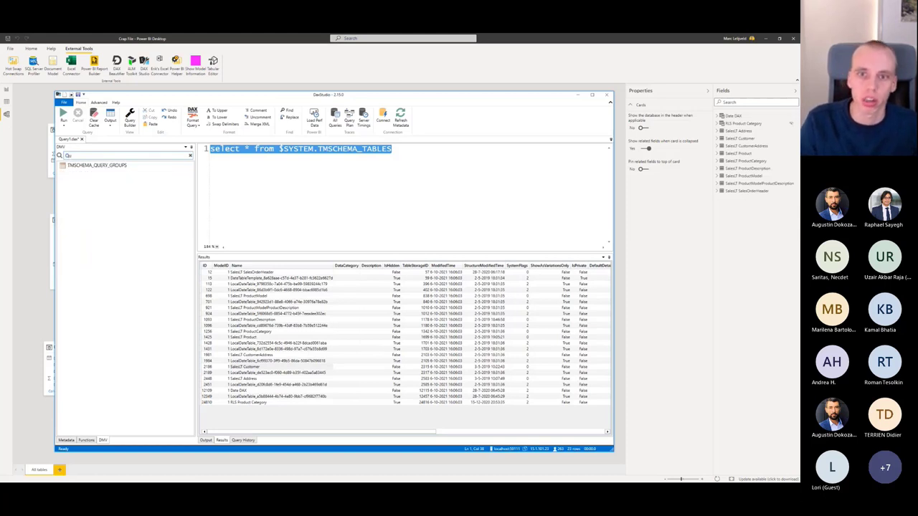
Step: Filter the dynamic management views by "Part" and run a select-all query on $SYSTEM.TMSCHEMA_PARTITIONS
{"action": "key", "text": "ctrl+a"}
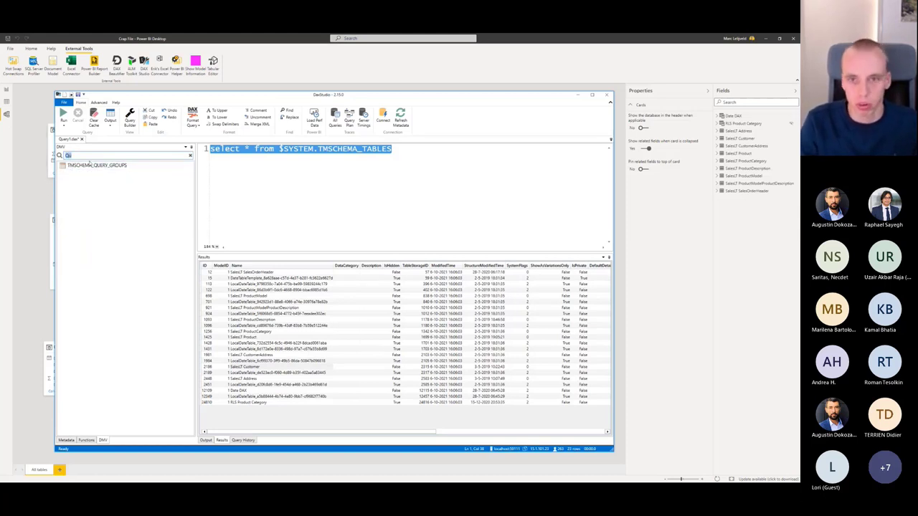
{"action": "type", "text": "Part"}
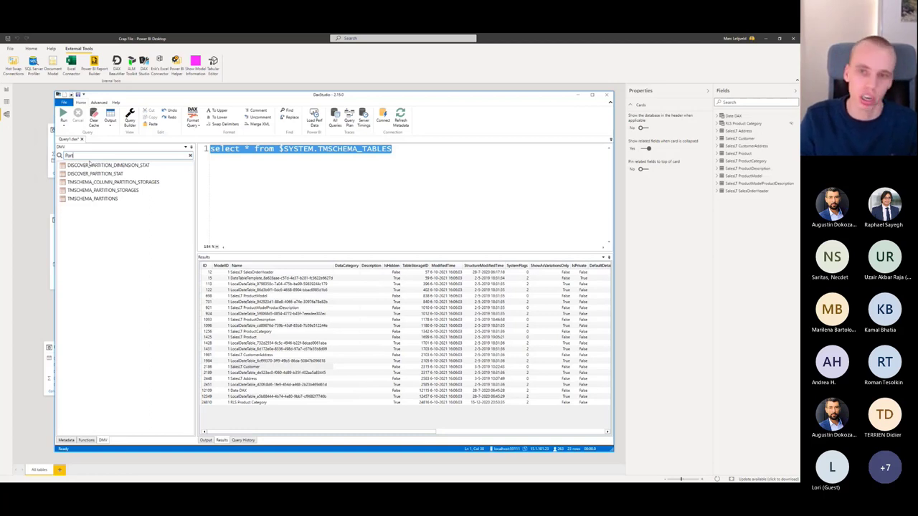
{"action": "double_click", "coordinate": [125, 200]}
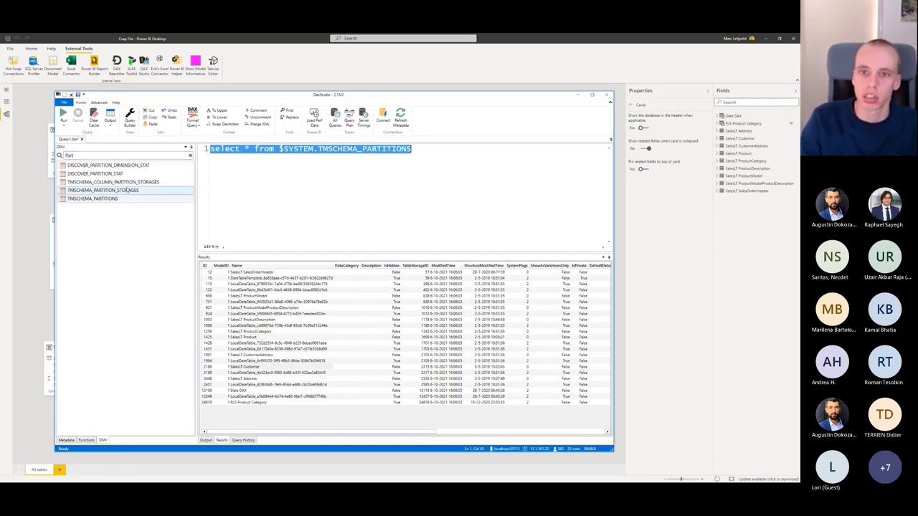
{"action": "key", "text": "F5"}
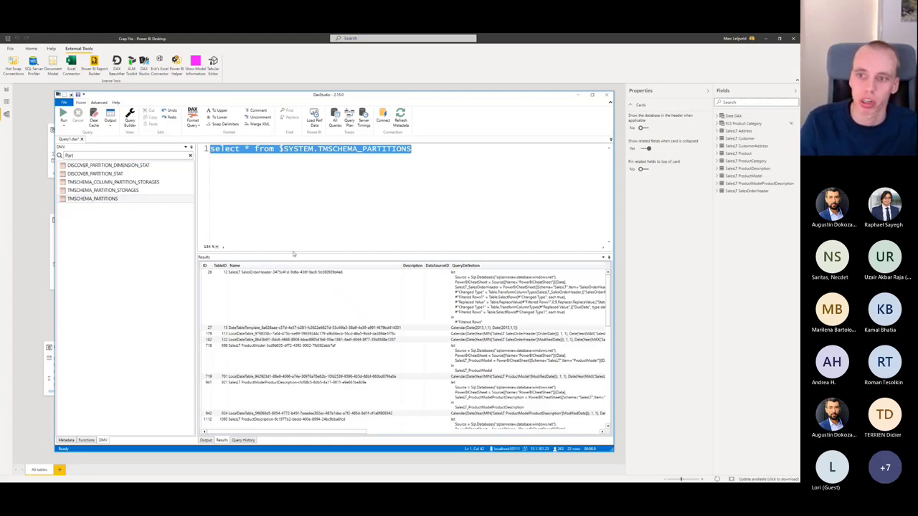
Step: Enlarge the results area and examine the partition names and their QueryDefinition entries
{"action": "left_click_drag", "start_coordinate": [293, 254], "coordinate": [295, 217]}
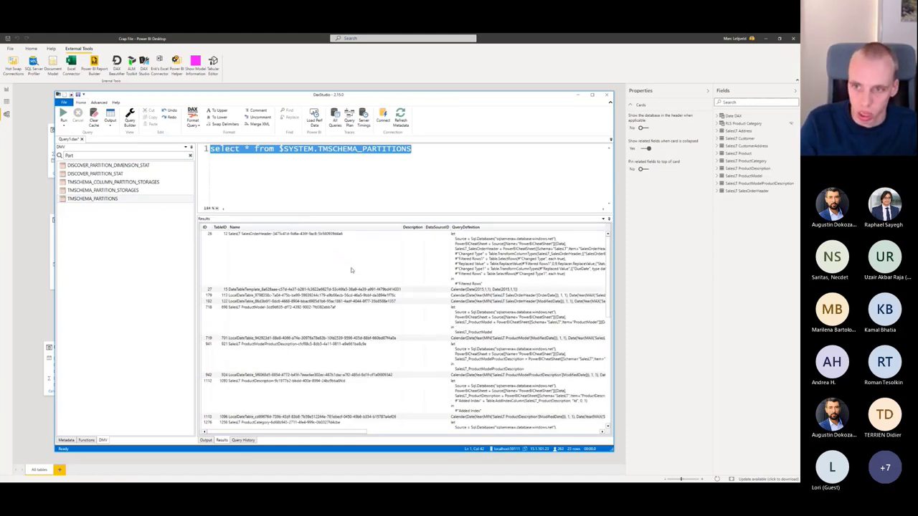
{"action": "left_click", "coordinate": [243, 242]}
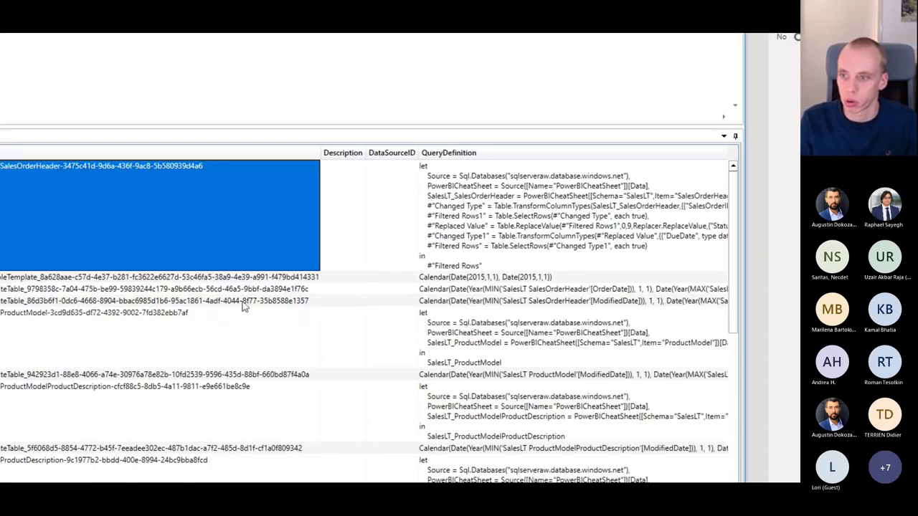
{"action": "left_click", "coordinate": [441, 278]}
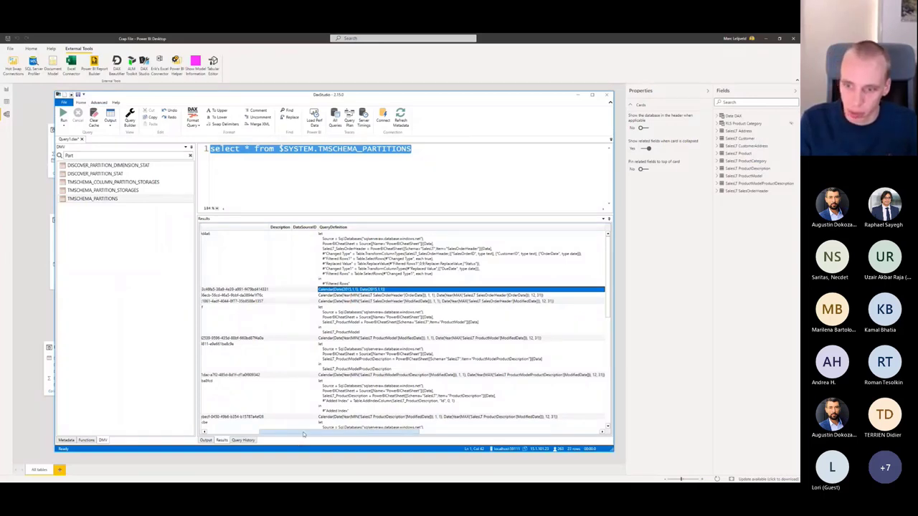
{"action": "left_click_drag", "start_coordinate": [303, 434], "coordinate": [198, 428]}
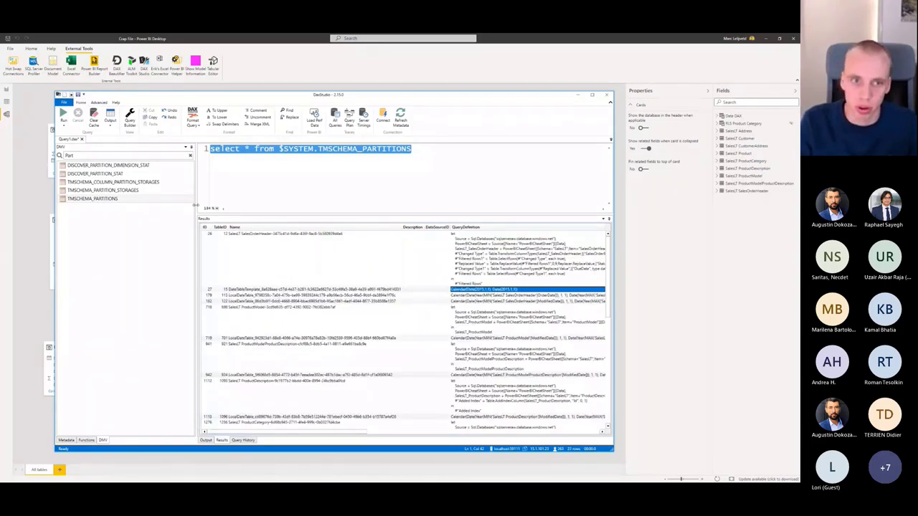
Step: Filter the dynamic management views by "Measures" and run a select-all query on $SYSTEM.TMSCHEMA_MEASURES
{"action": "double_click", "coordinate": [117, 157]}
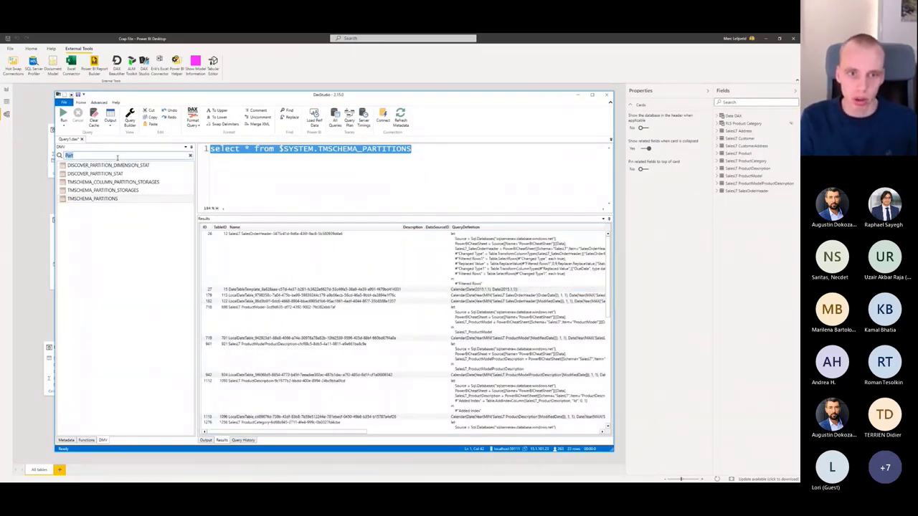
{"action": "type", "text": "Measures"}
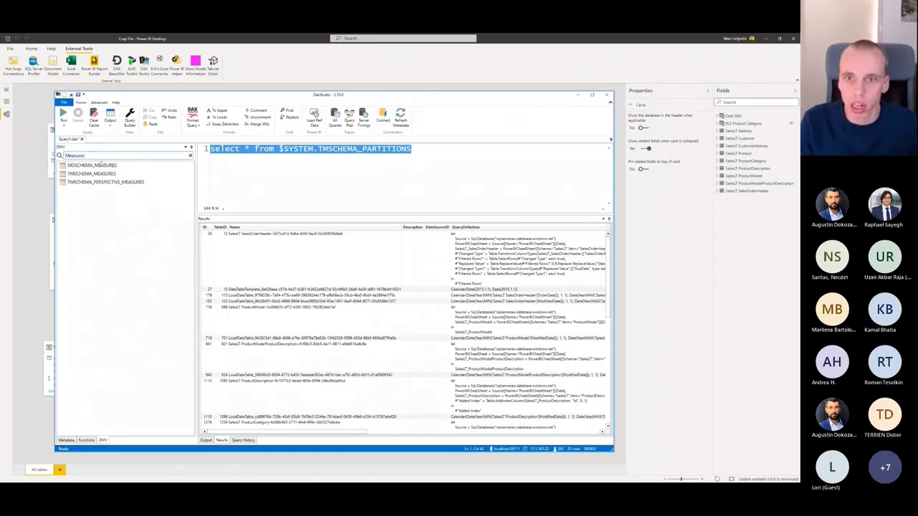
{"action": "double_click", "coordinate": [92, 173]}
{"action": "left_click", "coordinate": [64, 113]}
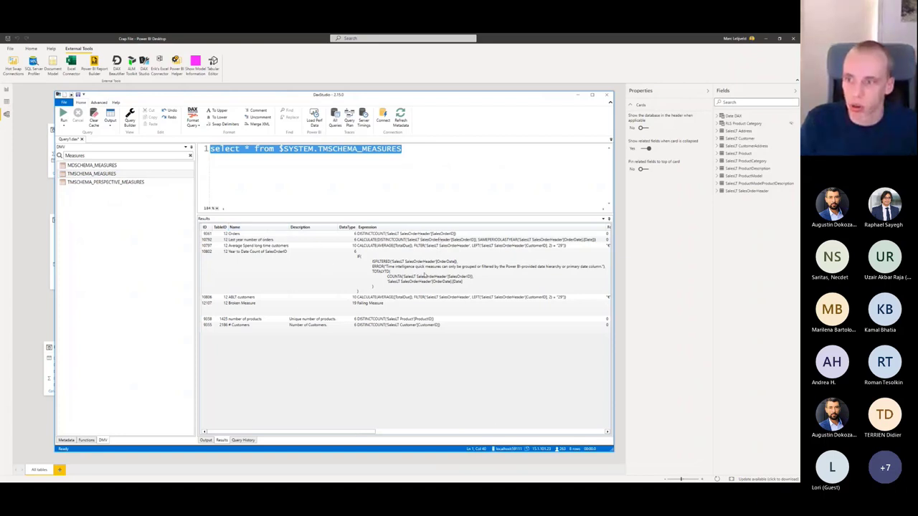
Step: Examine the DAX expressions of the year-to-date, last-year orders and broken measures in the query results
{"action": "left_click", "coordinate": [385, 270]}
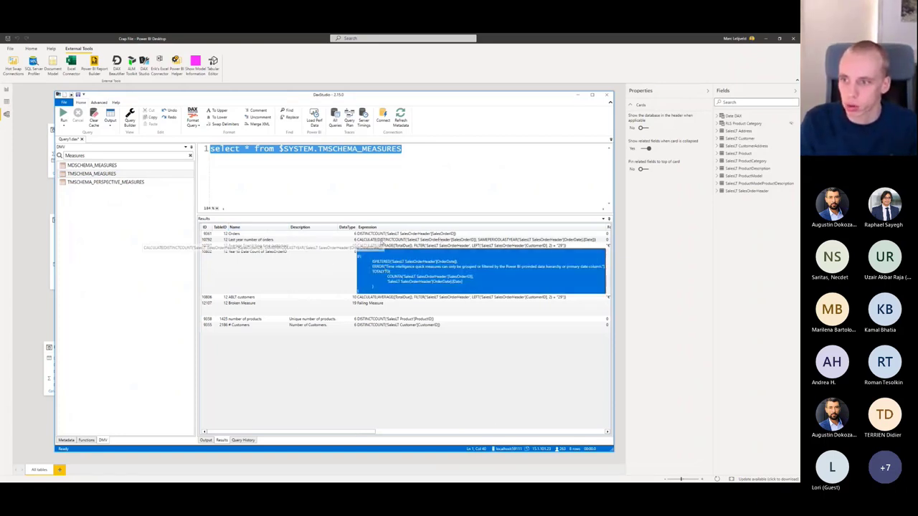
{"action": "left_click", "coordinate": [382, 239]}
{"action": "left_click", "coordinate": [365, 305]}
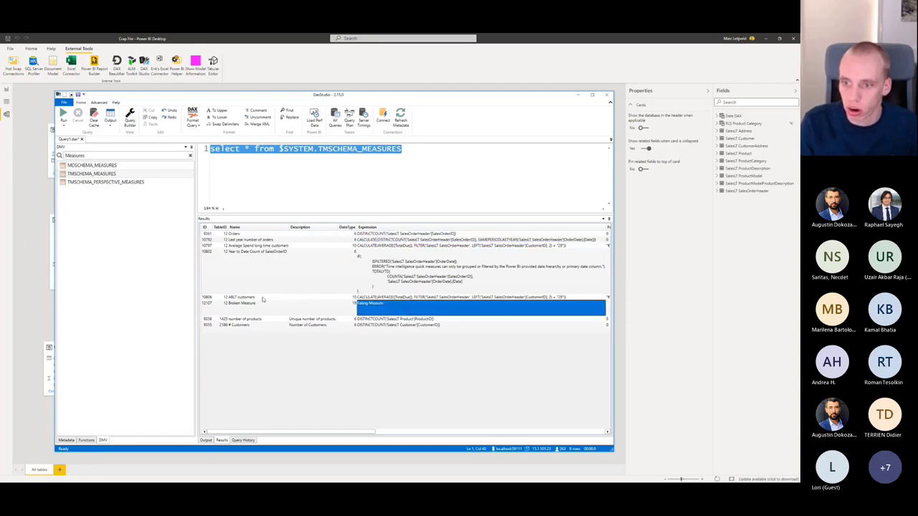
Step: Inspect the Broken Measure row, including its State and ErrorMessage columns, and return to the first result columns
{"action": "left_click", "coordinate": [259, 307]}
{"action": "left_click", "coordinate": [220, 307]}
{"action": "left_click", "coordinate": [257, 307]}
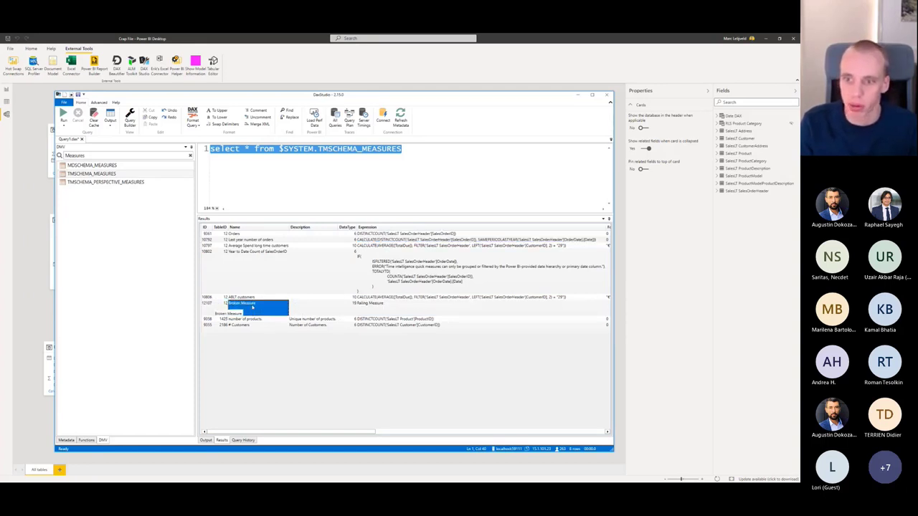
{"action": "left_click_drag", "start_coordinate": [283, 430], "coordinate": [454, 455]}
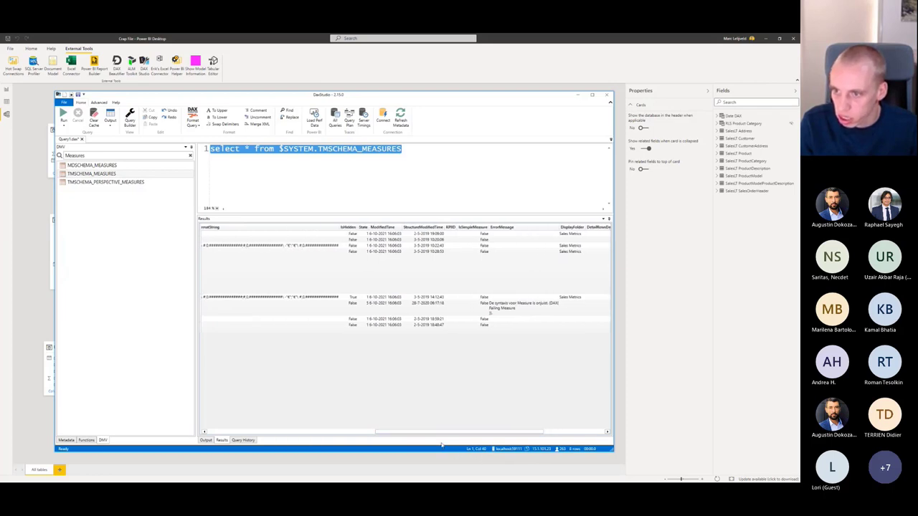
{"action": "left_click", "coordinate": [364, 306]}
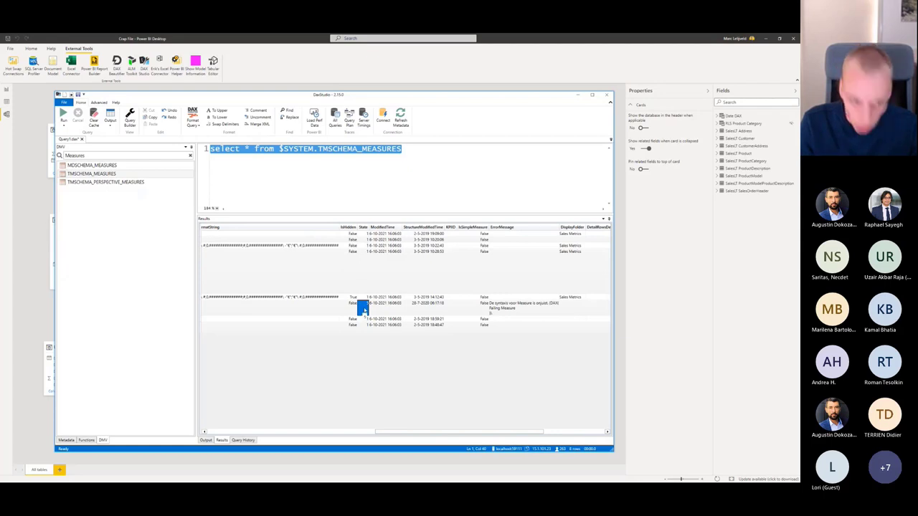
{"action": "left_click_drag", "start_coordinate": [497, 432], "coordinate": [292, 409]}
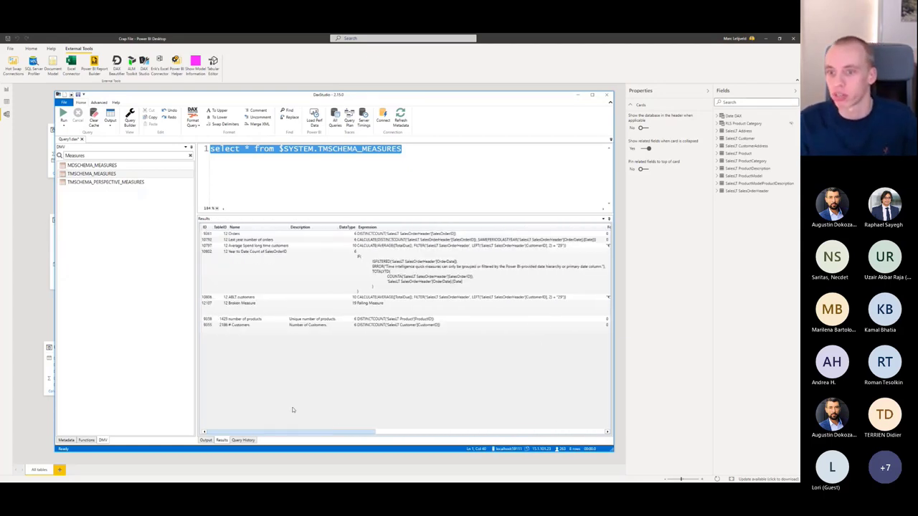
Step: Filter the dynamic management views by "Perspe", query all of $SYSTEM.TMSCHEMA_PERSPECTIVE_COLUMNS and inspect the returned row
{"action": "left_click", "coordinate": [112, 154]}
{"action": "key", "text": "ctrl+a"}
{"action": "key", "text": "BackSpace"}
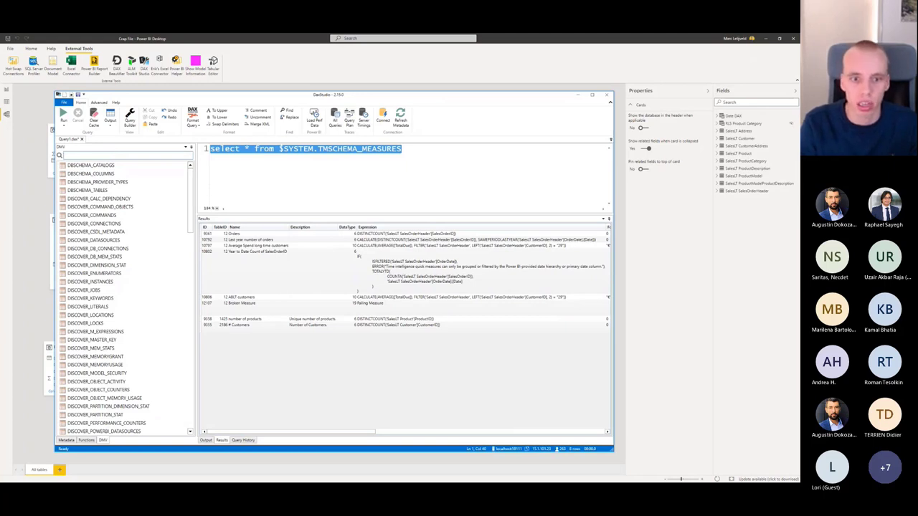
{"action": "type", "text": "Perspe"}
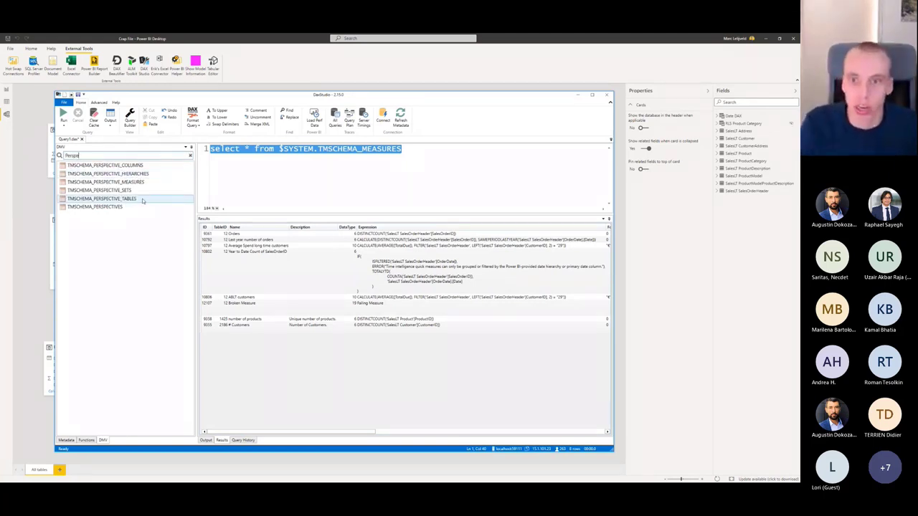
{"action": "double_click", "coordinate": [157, 165]}
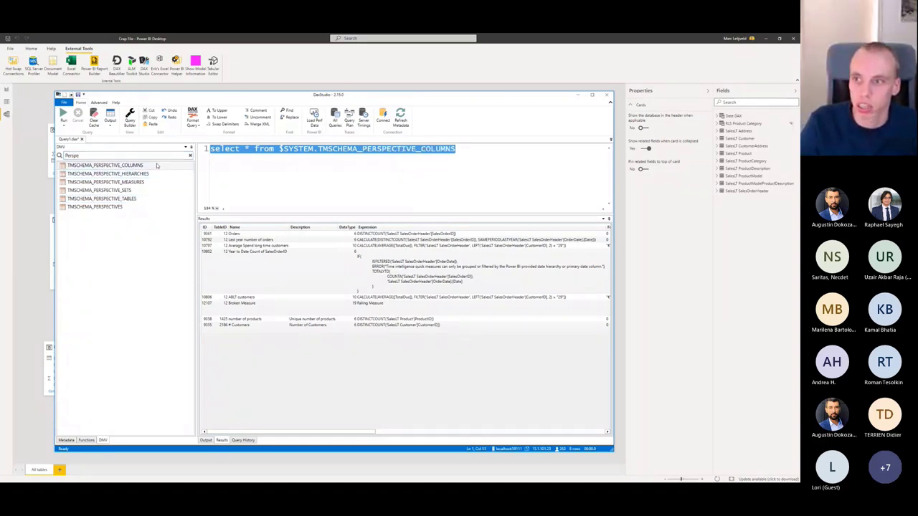
{"action": "left_click", "coordinate": [65, 115]}
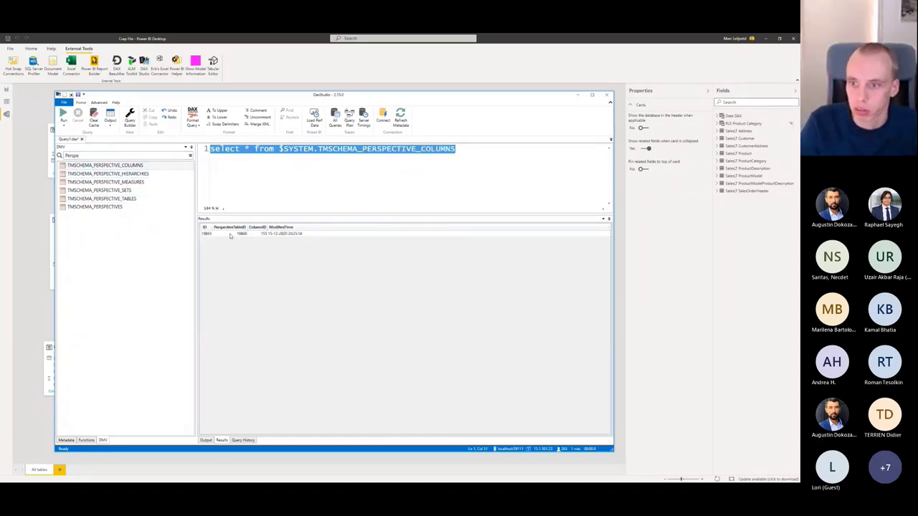
{"action": "left_click", "coordinate": [226, 235]}
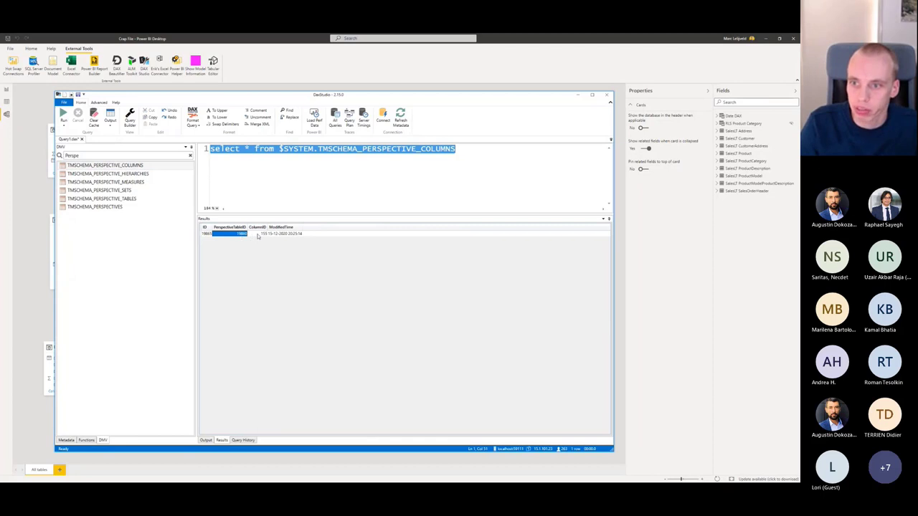
{"action": "left_click", "coordinate": [286, 234]}
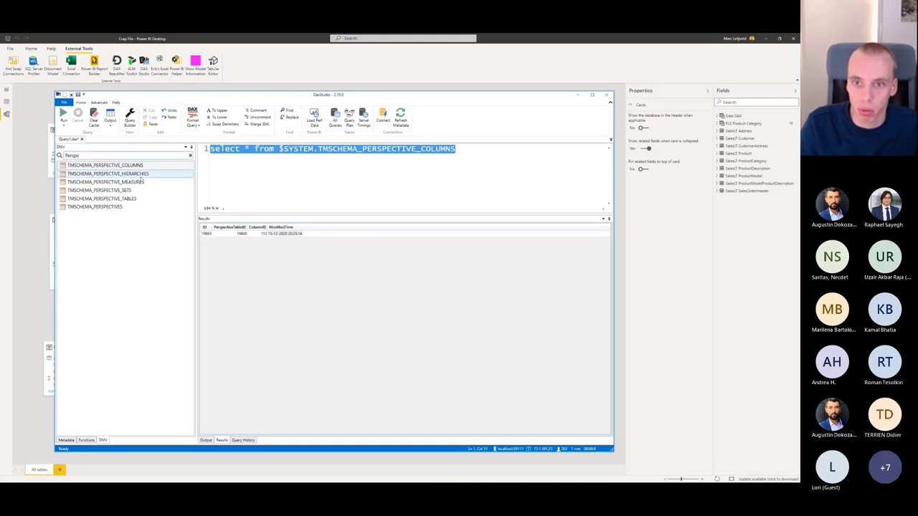
Step: Run a select-all query on $SYSTEM.TMSCHEMA_PERSPECTIVE_MEASURES
{"action": "left_click", "coordinate": [140, 182]}
{"action": "double_click", "coordinate": [140, 183]}
{"action": "left_click", "coordinate": [63, 117]}
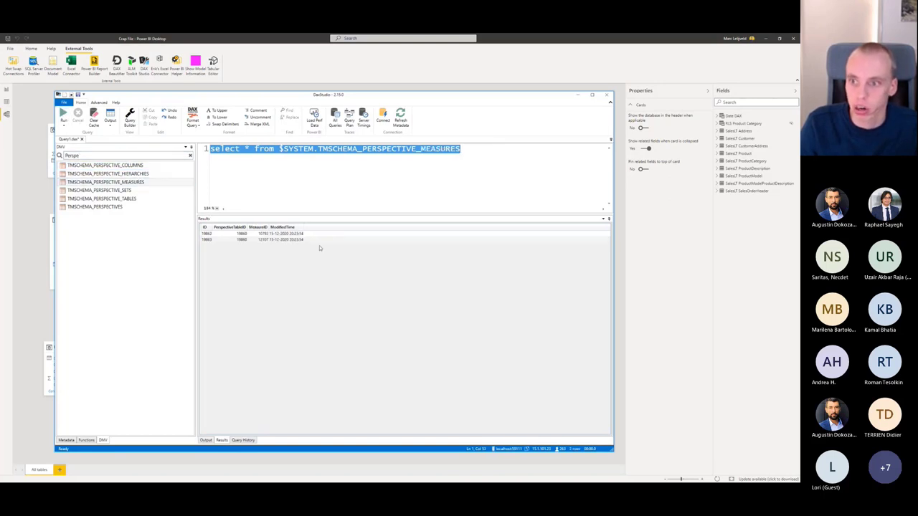
Step: Widen the MeasureID column and compare the PerspectiveTableID and MeasureID values of the perspective measures
{"action": "left_click", "coordinate": [227, 236]}
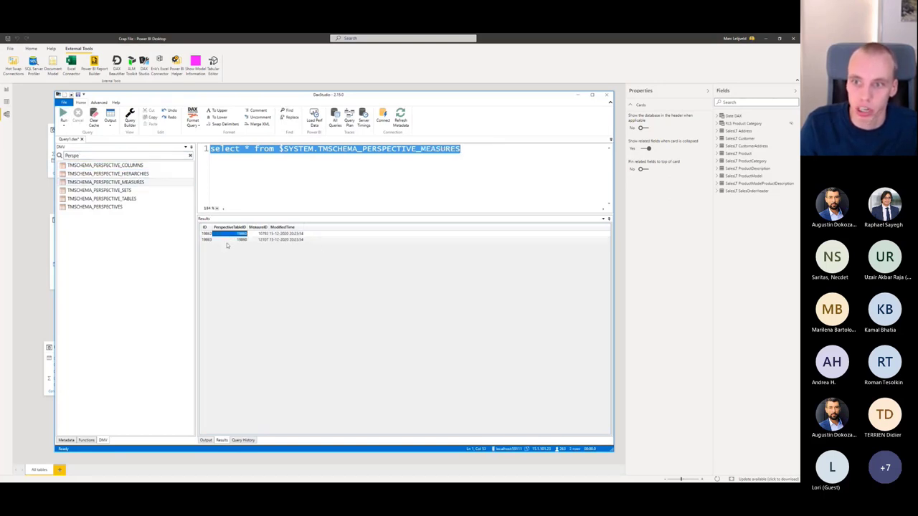
{"action": "left_click", "coordinate": [243, 240]}
{"action": "left_click", "coordinate": [258, 234]}
{"action": "left_click_drag", "start_coordinate": [269, 227], "coordinate": [295, 226]}
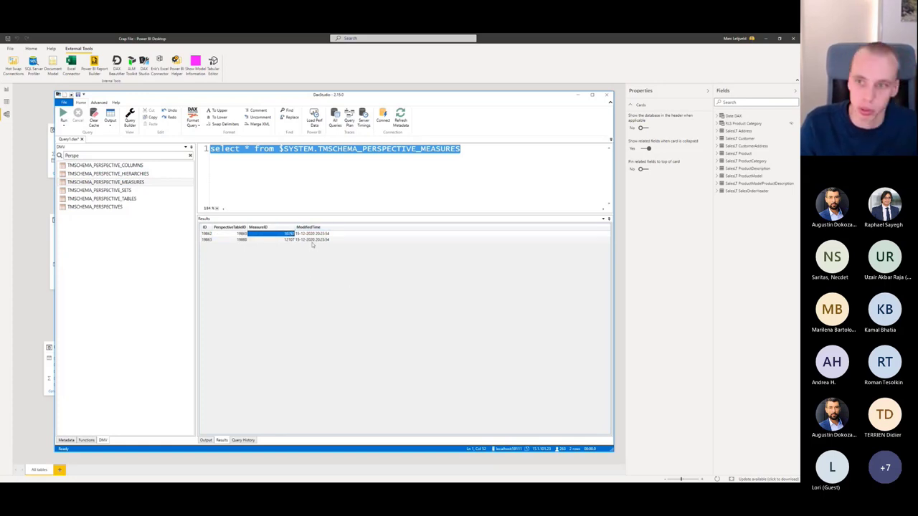
{"action": "left_click", "coordinate": [276, 235]}
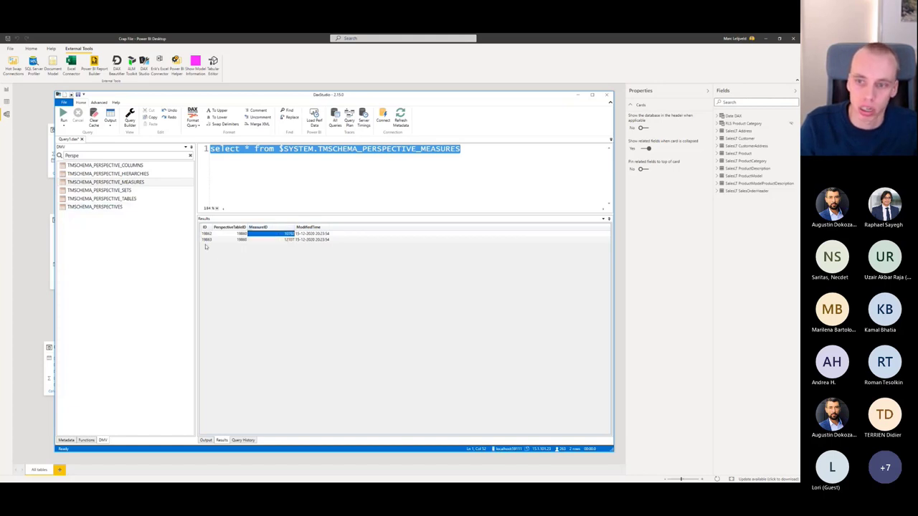
{"action": "key", "text": "Left"}
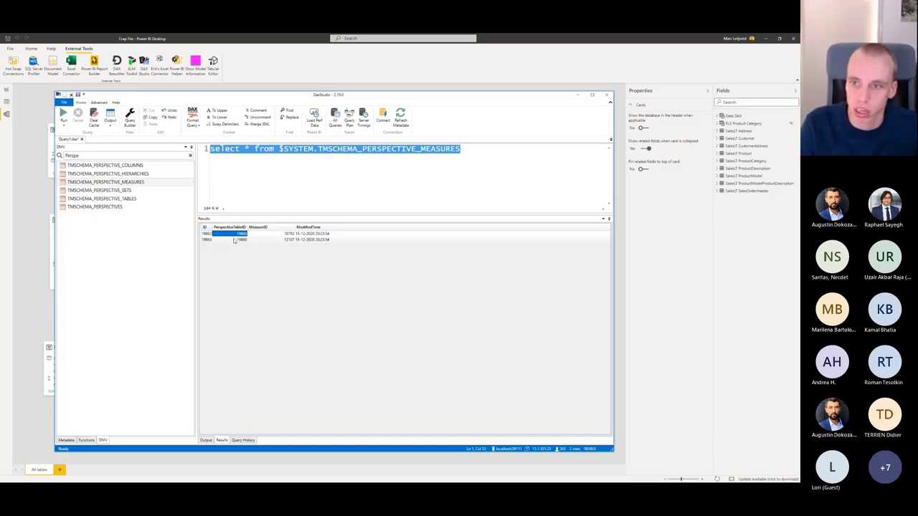
{"action": "left_click", "coordinate": [234, 242], "text": "shift"}
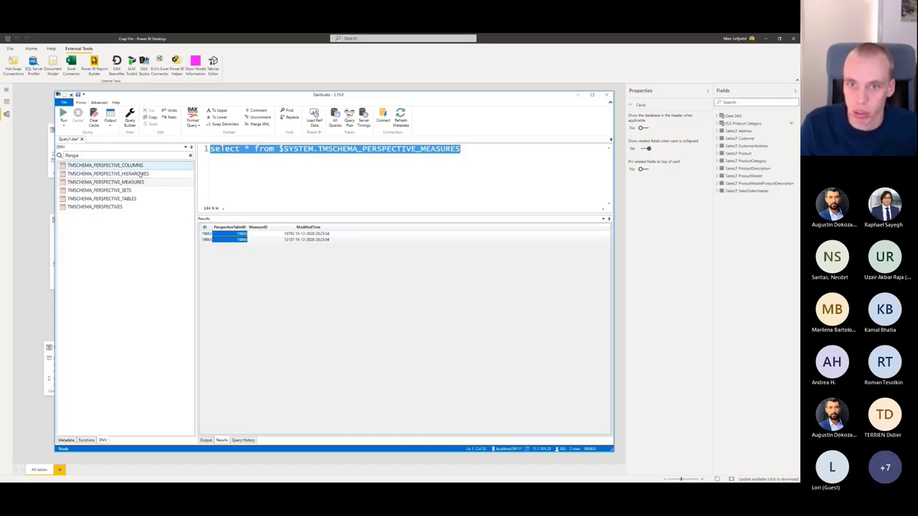
Step: Run a select-all query on $SYSTEM.TMSCHEMA_PERSPECTIVES and widen the Name column to read the perspective's name
{"action": "double_click", "coordinate": [100, 207]}
{"action": "key", "text": "F5"}
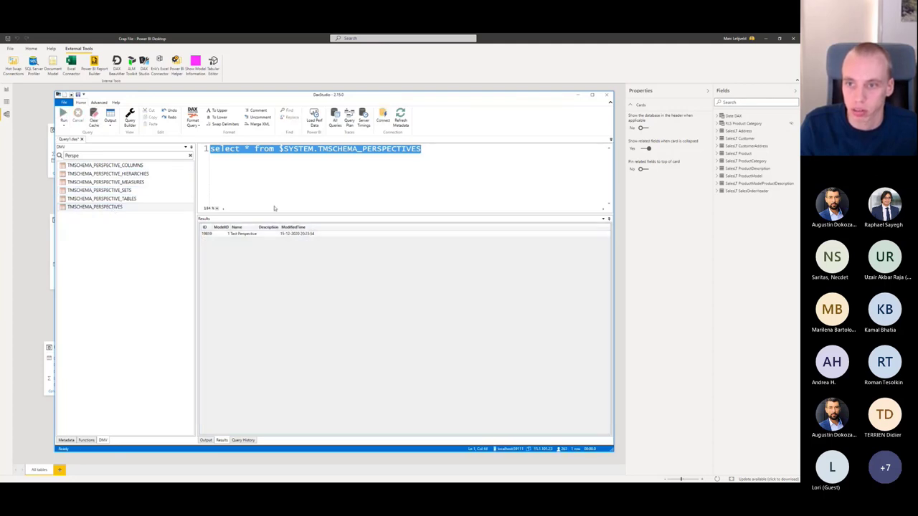
{"action": "left_click", "coordinate": [241, 233]}
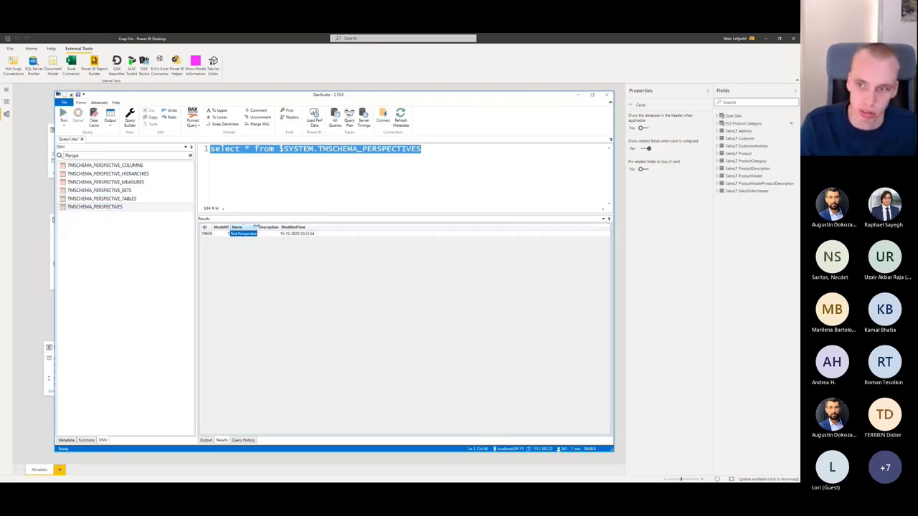
{"action": "left_click_drag", "start_coordinate": [256, 226], "coordinate": [285, 228]}
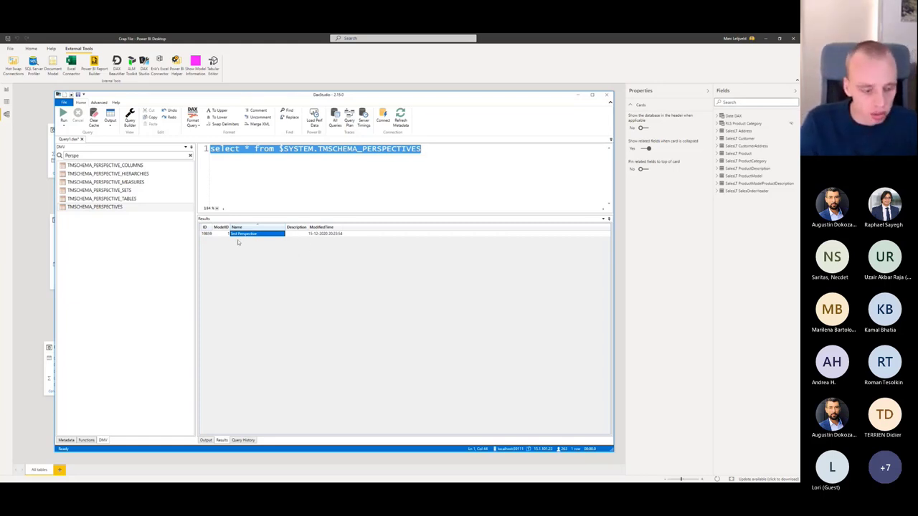
Step: Filter the dynamic management views by "Roles" and try a select-all query on $SYSTEM.DISCOVER_POWERBI_ROLES
{"action": "left_click", "coordinate": [104, 156]}
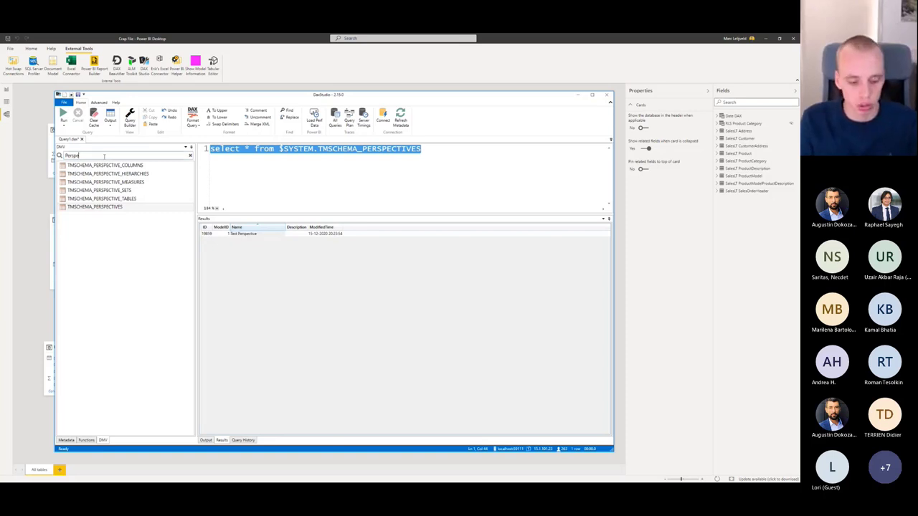
{"action": "double_click", "coordinate": [104, 156]}
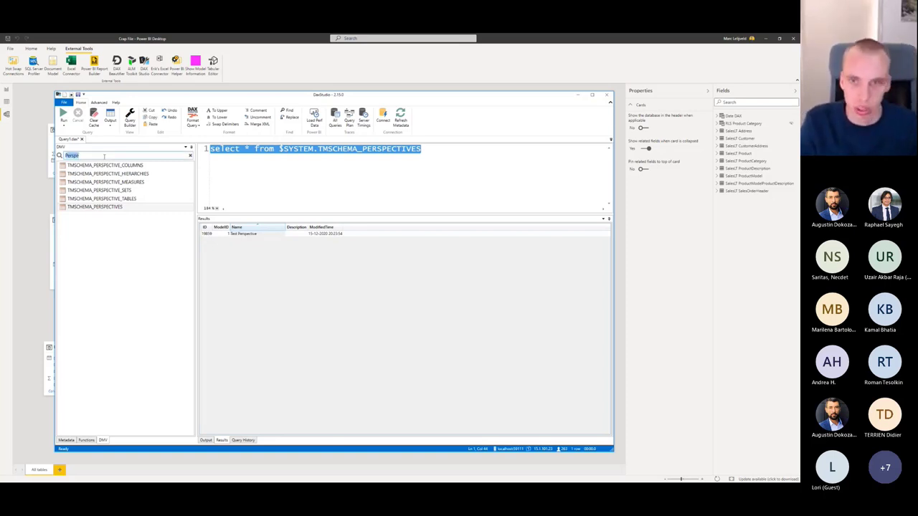
{"action": "type", "text": "Roles"}
{"action": "left_click", "coordinate": [143, 165]}
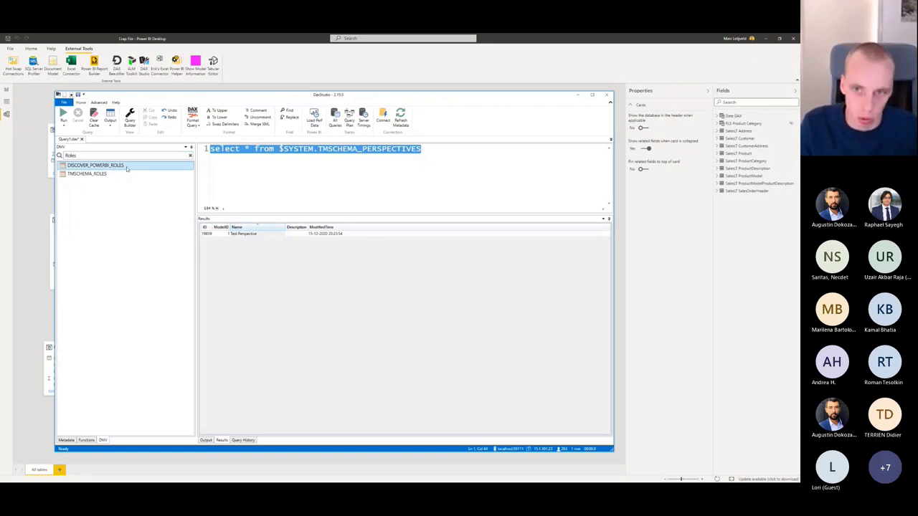
{"action": "double_click", "coordinate": [126, 166]}
{"action": "left_click", "coordinate": [63, 115]}
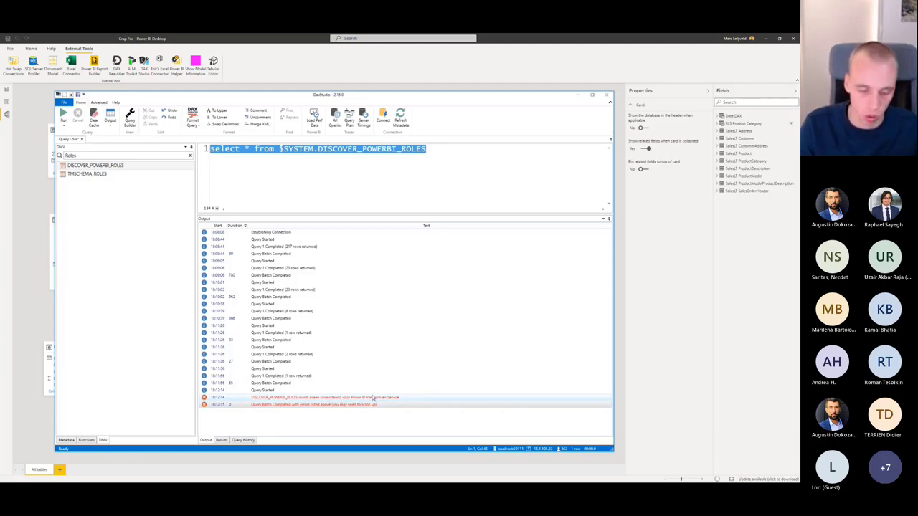
Step: Run a select-all query on $SYSTEM.TMSCHEMA_ROLES, check the role names and widen the Name column
{"action": "double_click", "coordinate": [93, 175]}
{"action": "key", "text": "F5"}
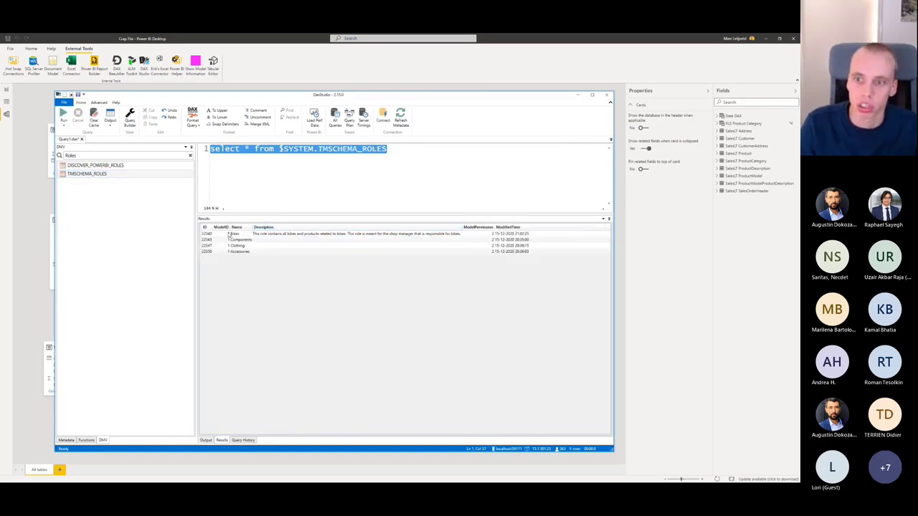
{"action": "left_click", "coordinate": [240, 240]}
{"action": "left_click", "coordinate": [240, 246]}
{"action": "left_click", "coordinate": [240, 251]}
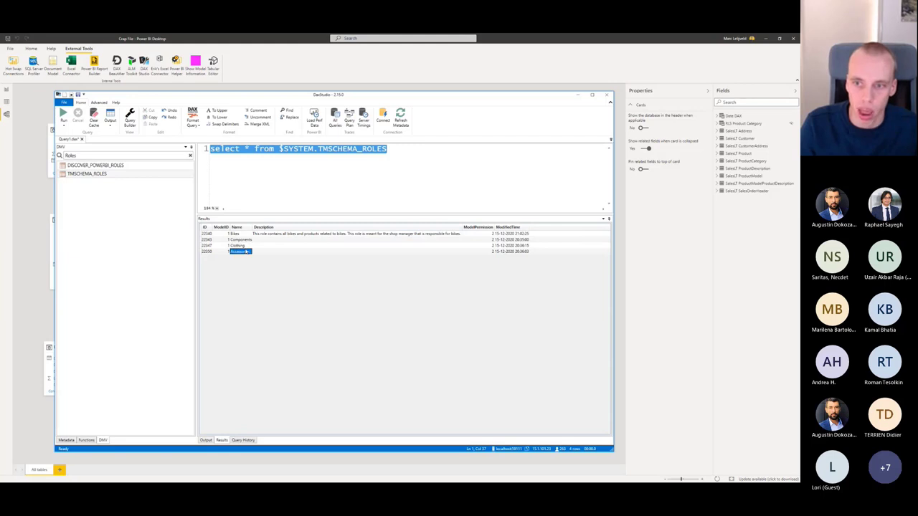
{"action": "left_click_drag", "start_coordinate": [250, 227], "coordinate": [260, 227]}
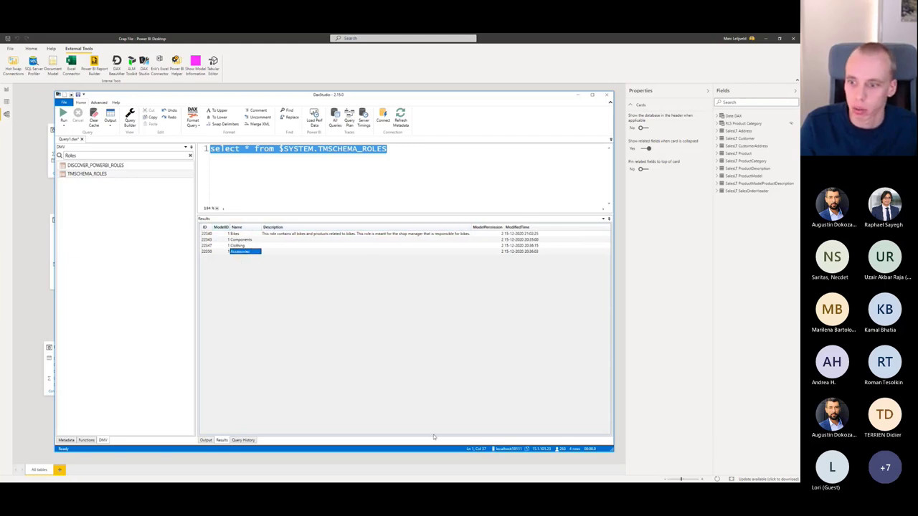
Step: Examine the description, model permission and modified time of the Bikes role in the results
{"action": "left_click", "coordinate": [426, 235]}
{"action": "key", "text": "Right"}
{"action": "key", "text": "Right"}
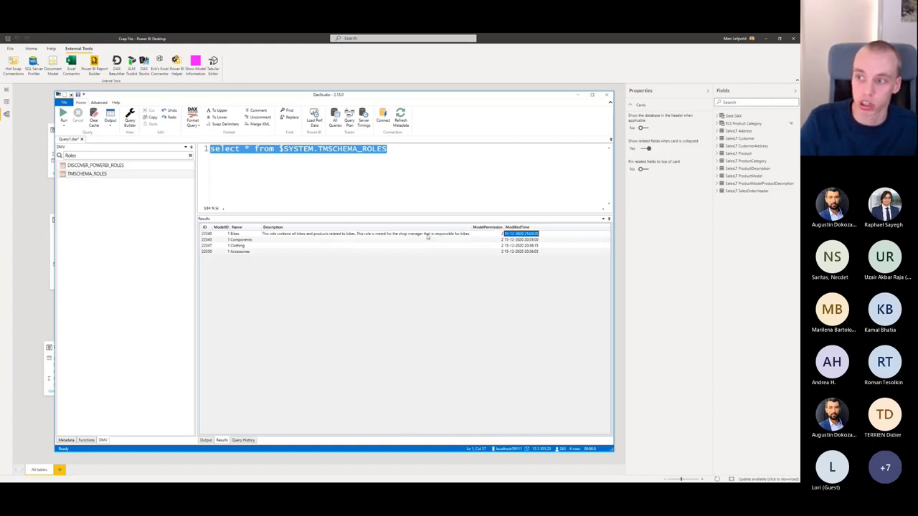
{"action": "key", "text": "Left"}
{"action": "key", "text": "Left"}
{"action": "key", "text": "Left"}
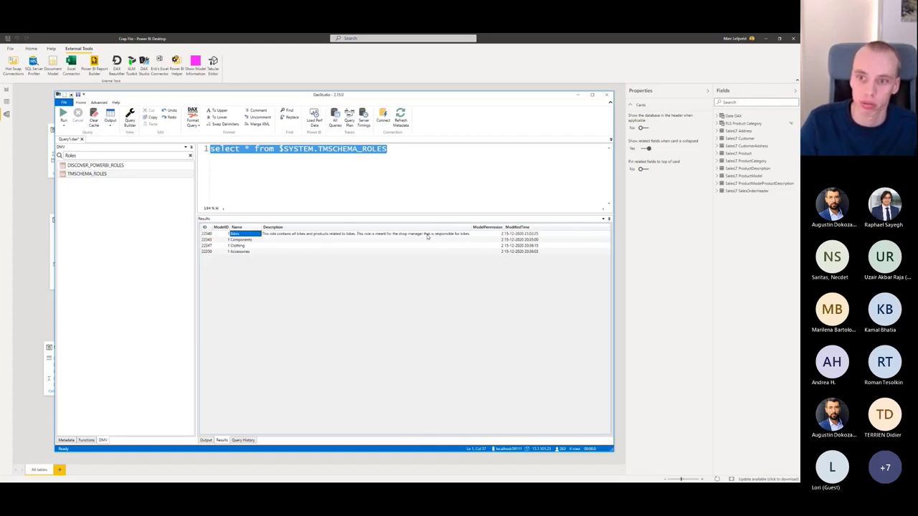
Step: Filter the dynamic management views by "Table" and run a select-all query on $SYSTEM.TMSCHEMA_TABLE_PERMISSIONS
{"action": "left_click", "coordinate": [161, 155]}
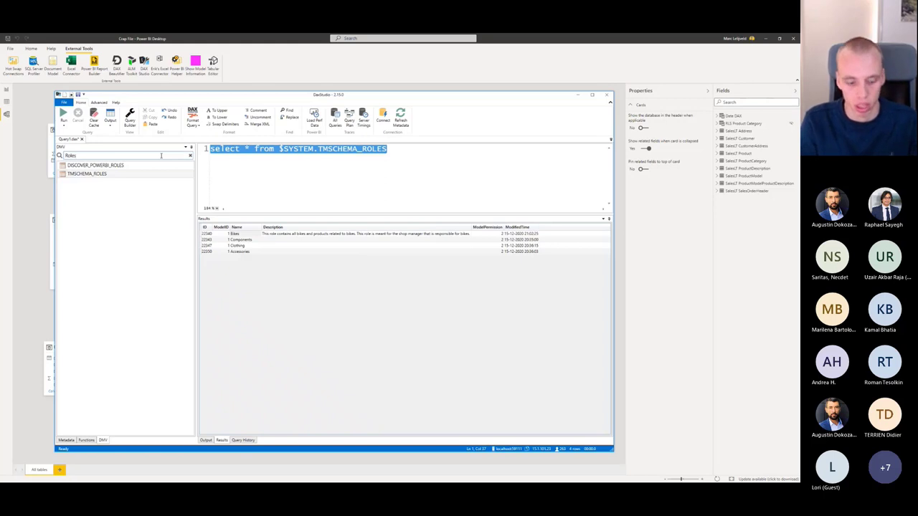
{"action": "key", "text": "ctrl+a"}
{"action": "type", "text": "Table"}
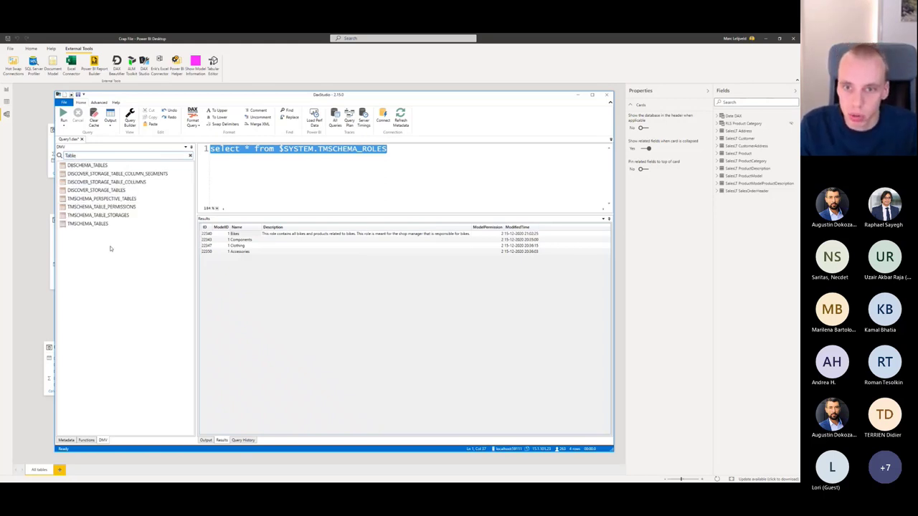
{"action": "double_click", "coordinate": [155, 206]}
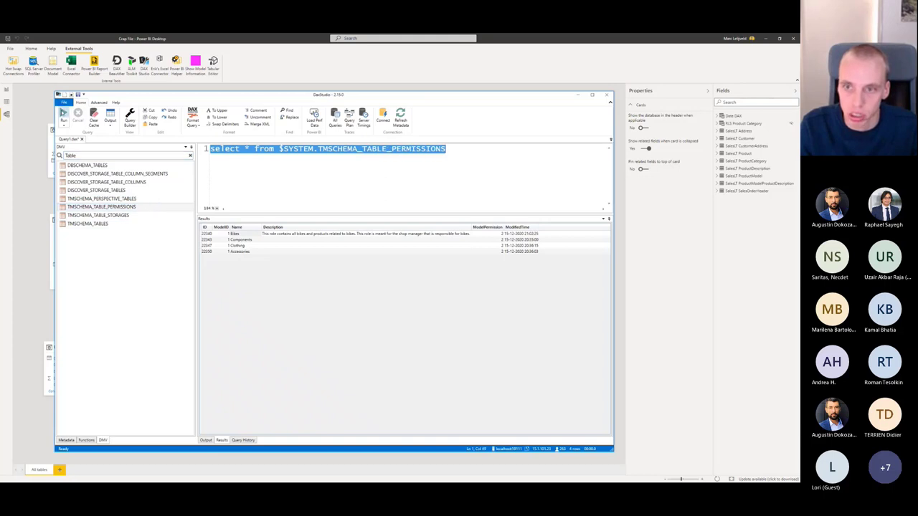
{"action": "key", "text": "F5"}
Step: Inspect each role's filter expression in the table permissions results and widen the FilterExpression column
{"action": "left_click", "coordinate": [252, 235]}
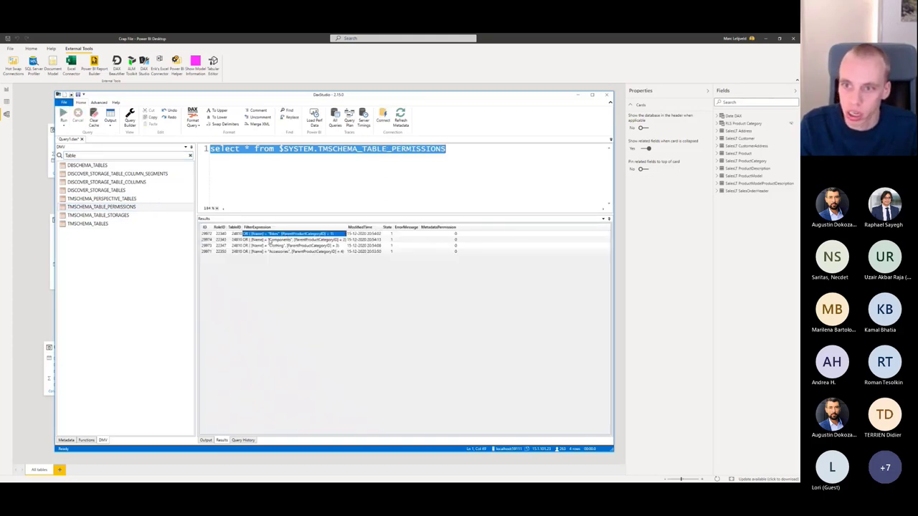
{"action": "left_click", "coordinate": [270, 241]}
{"action": "left_click", "coordinate": [271, 246]}
{"action": "left_click", "coordinate": [271, 252]}
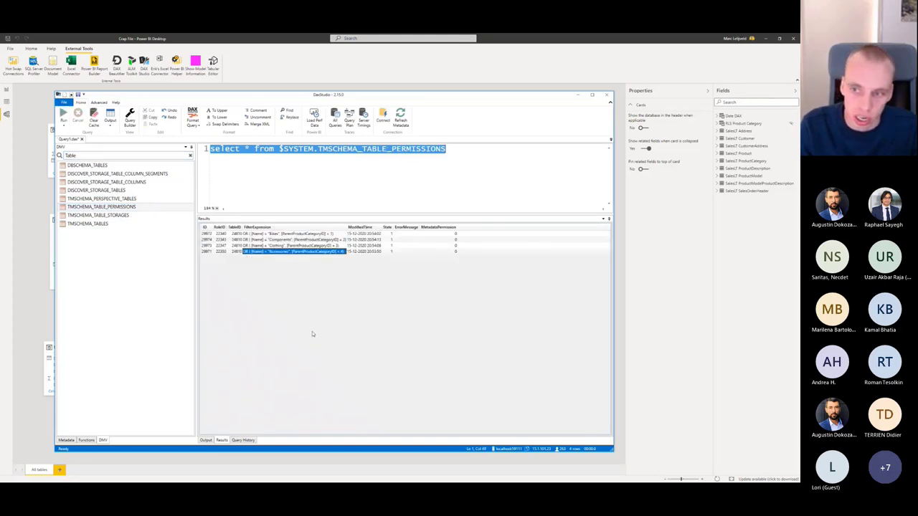
{"action": "left_click_drag", "start_coordinate": [345, 227], "coordinate": [417, 228]}
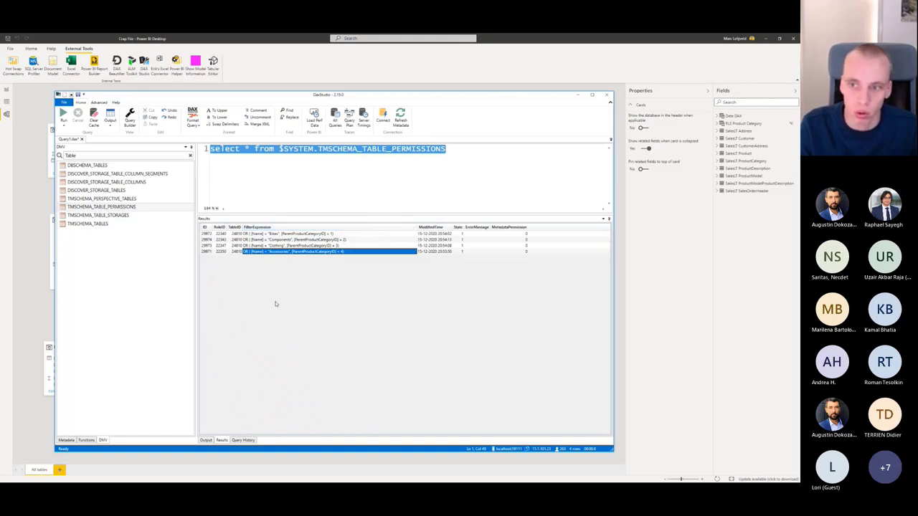
{"action": "left_click", "coordinate": [265, 234]}
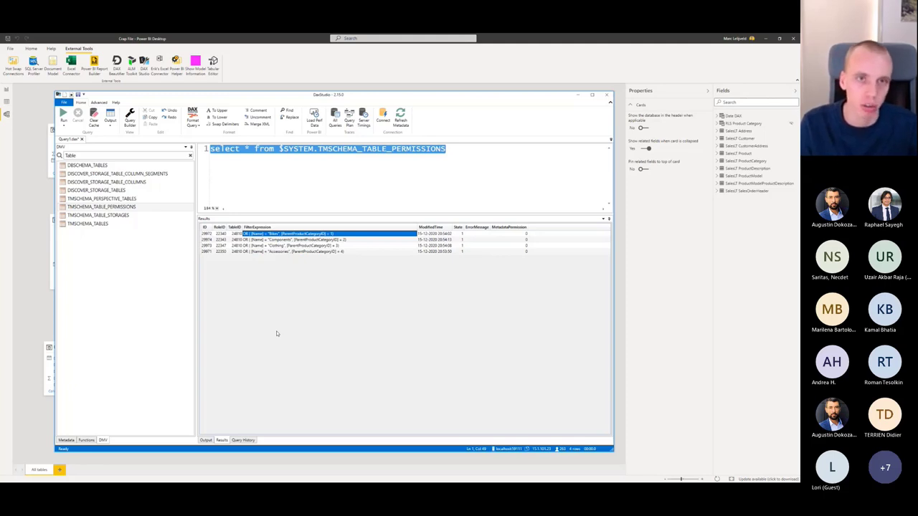
{"action": "key", "text": "alt+Tab"}
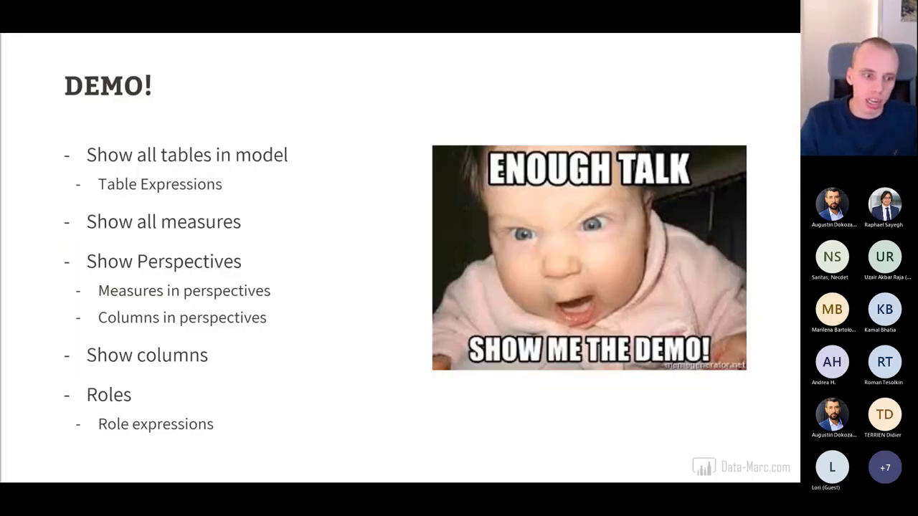
{"action": "key", "text": "Right"}
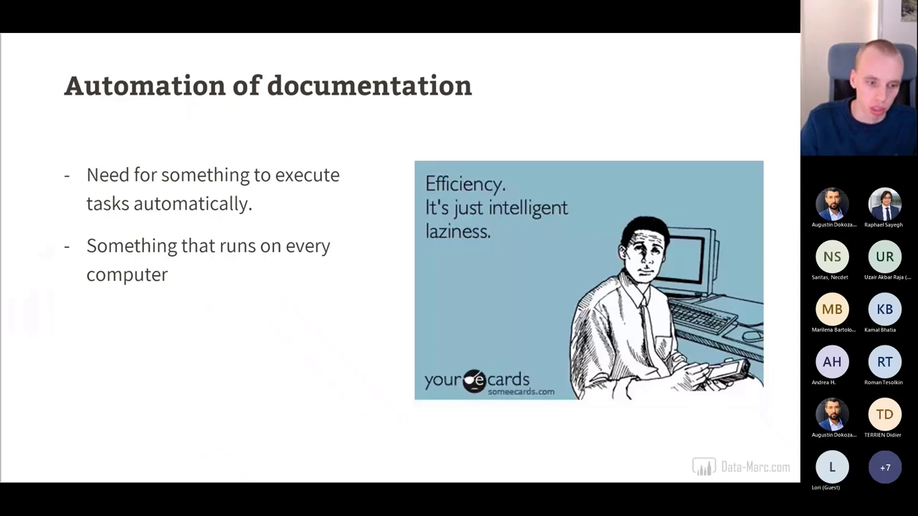
{"action": "key", "text": "Right"}
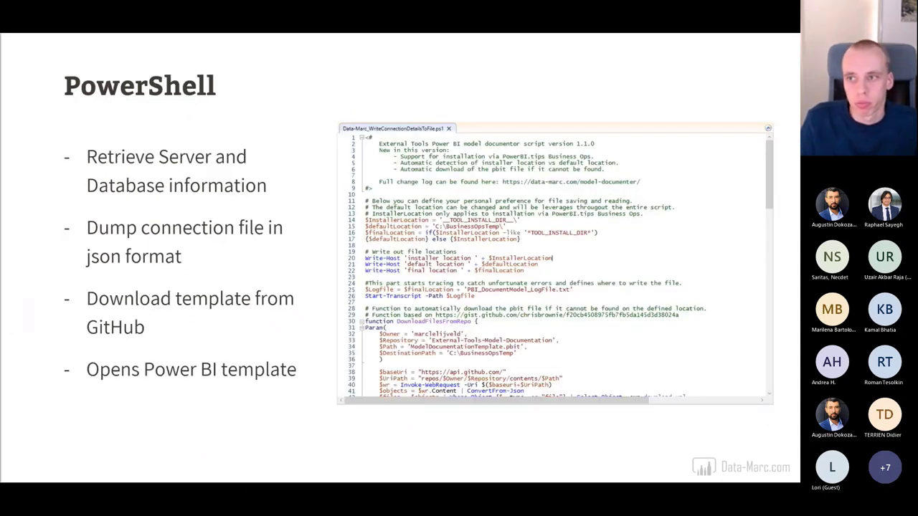
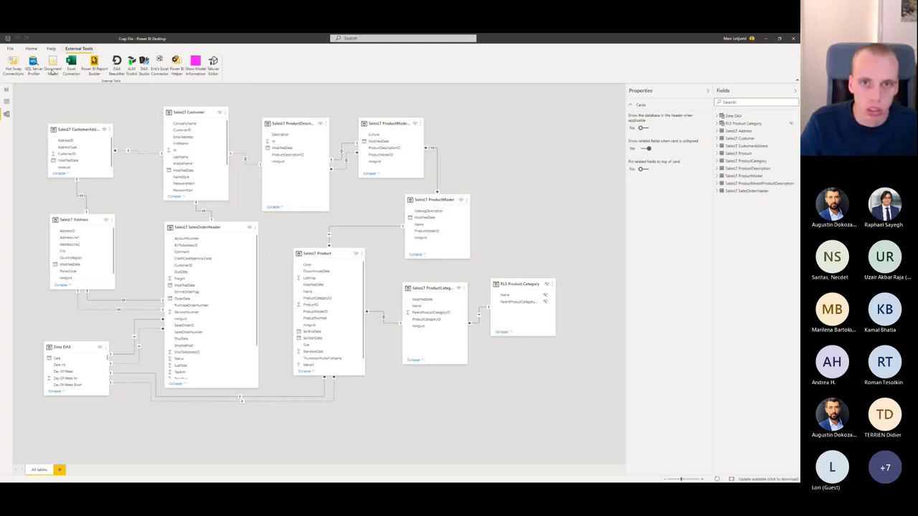
Step: Switch to the report view in Power BI Desktop and launch the Document Model external tool
{"action": "left_click", "coordinate": [6, 90]}
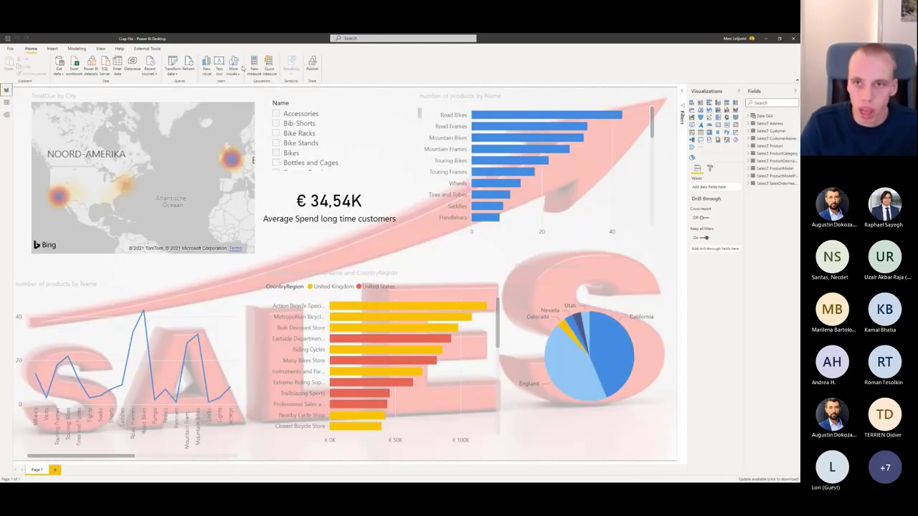
{"action": "left_click", "coordinate": [147, 48]}
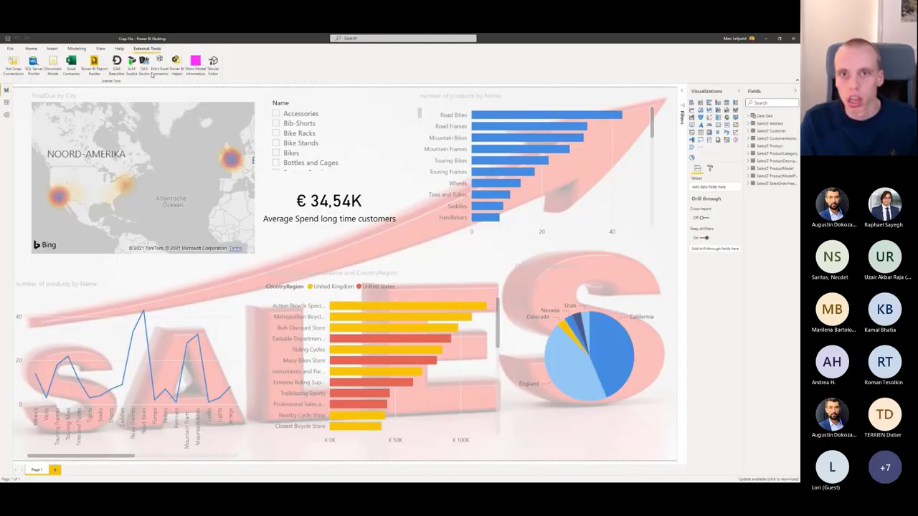
{"action": "key", "text": "alt+Tab"}
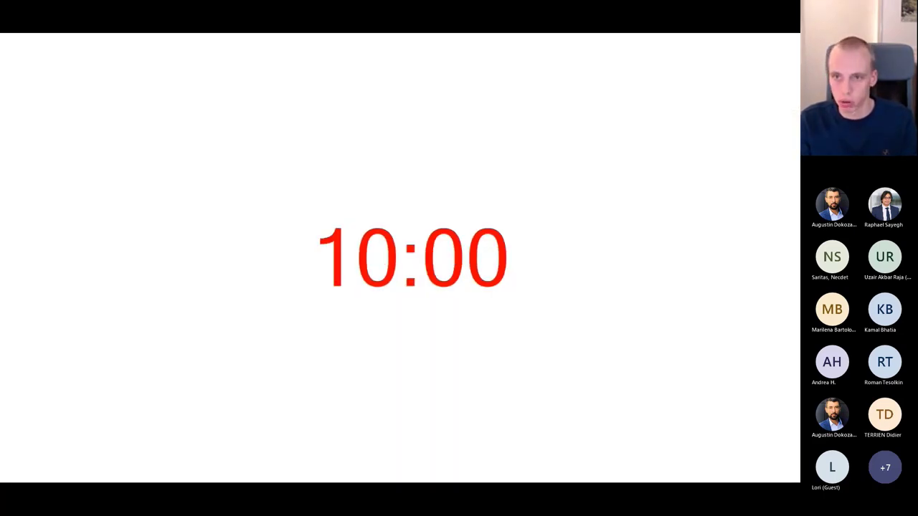
{"action": "key", "text": "alt+Tab"}
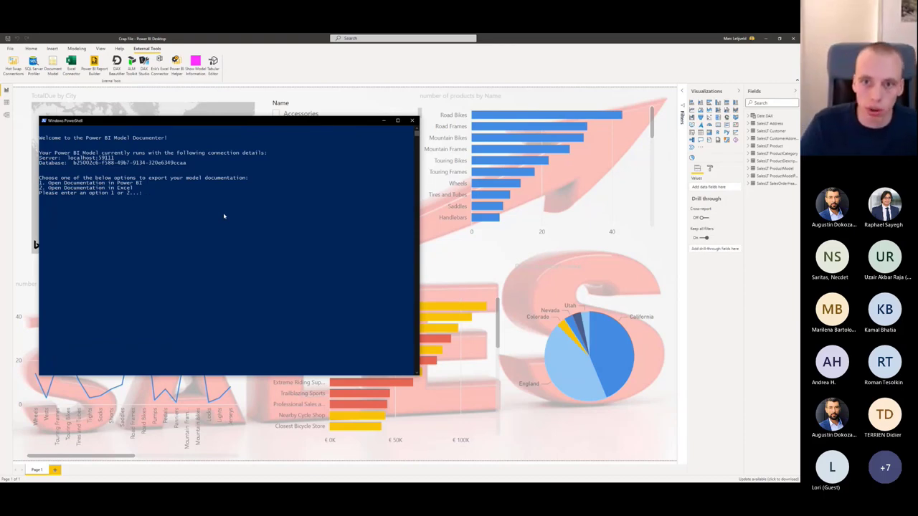
Step: Highlight the database ID in the Model Documenter's PowerShell window and choose option 1 to open the documentation in Power BI
{"action": "left_click_drag", "start_coordinate": [68, 159], "coordinate": [185, 165]}
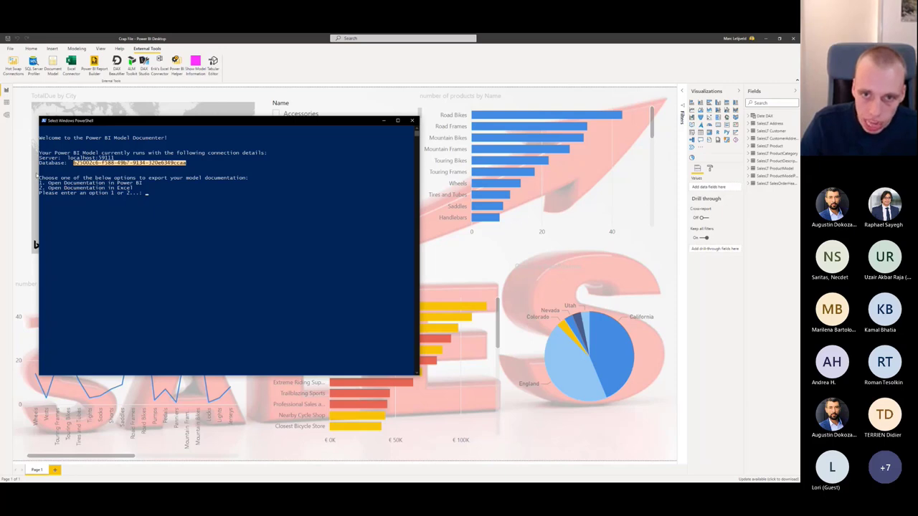
{"action": "right_click", "coordinate": [146, 195]}
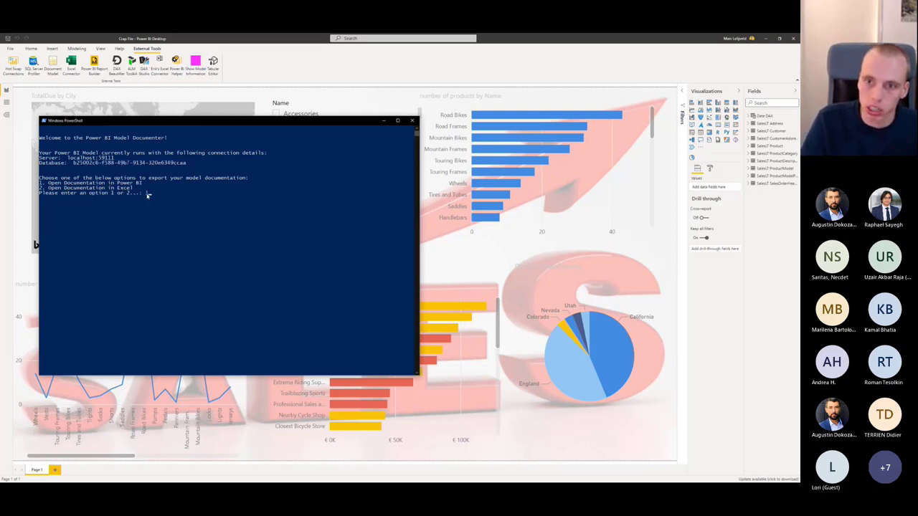
{"action": "type", "text": "1"}
{"action": "key", "text": "Return"}
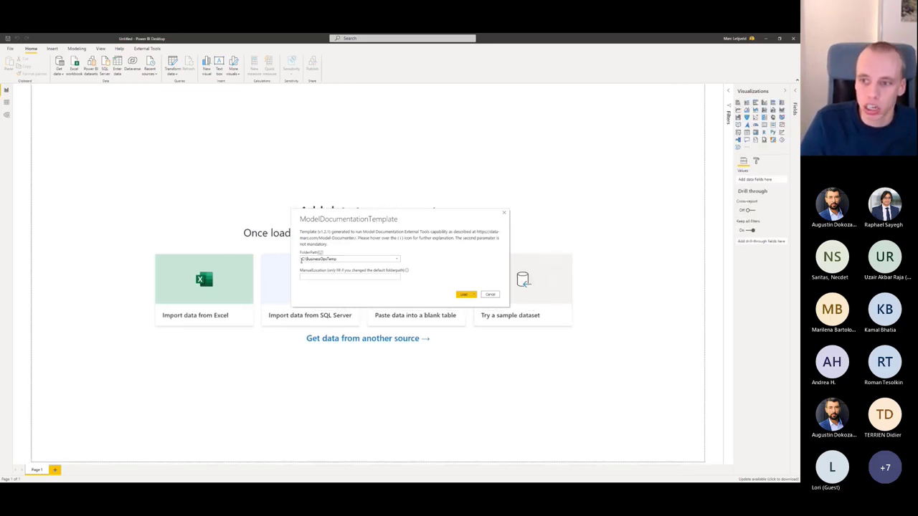
Step: Load the ModelDocumentationTemplate with folder path C:\BusinessOpsTemp and no manual location
{"action": "left_click_drag", "start_coordinate": [303, 260], "coordinate": [338, 259]}
{"action": "left_click", "coordinate": [338, 259]}
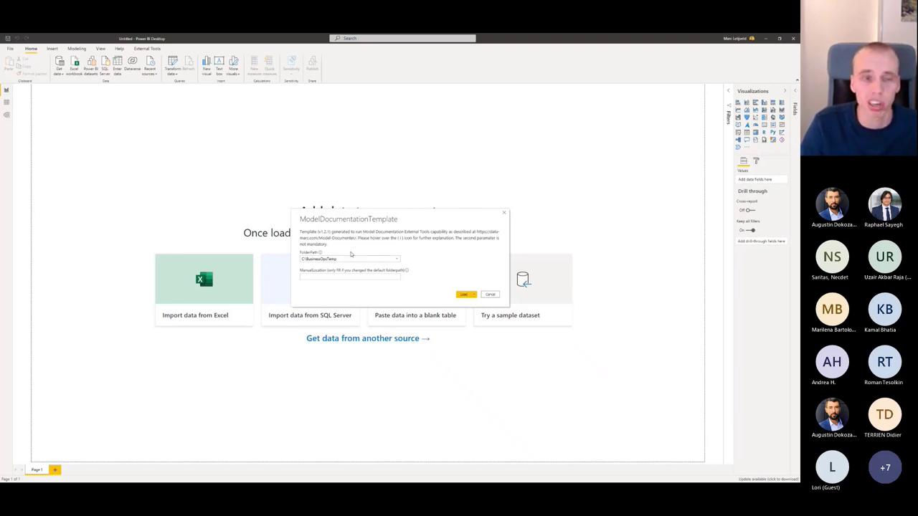
{"action": "left_click", "coordinate": [340, 276]}
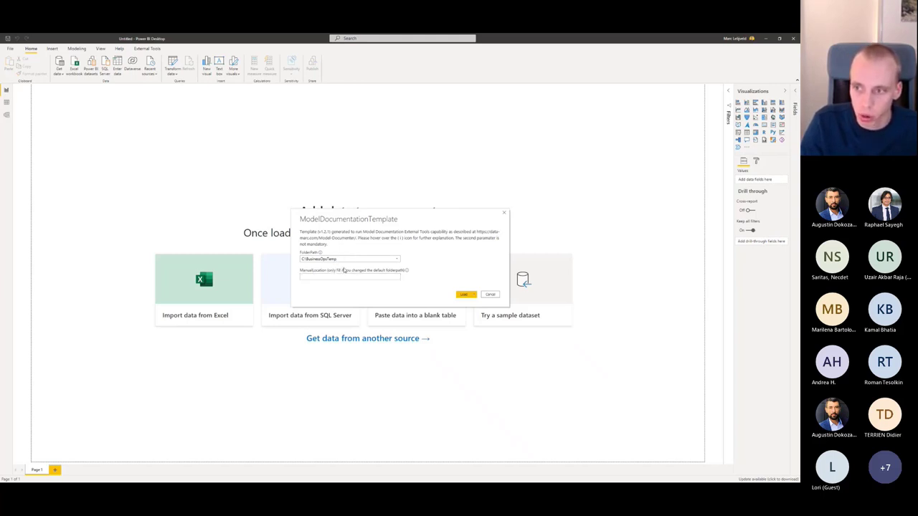
{"action": "left_click", "coordinate": [465, 294]}
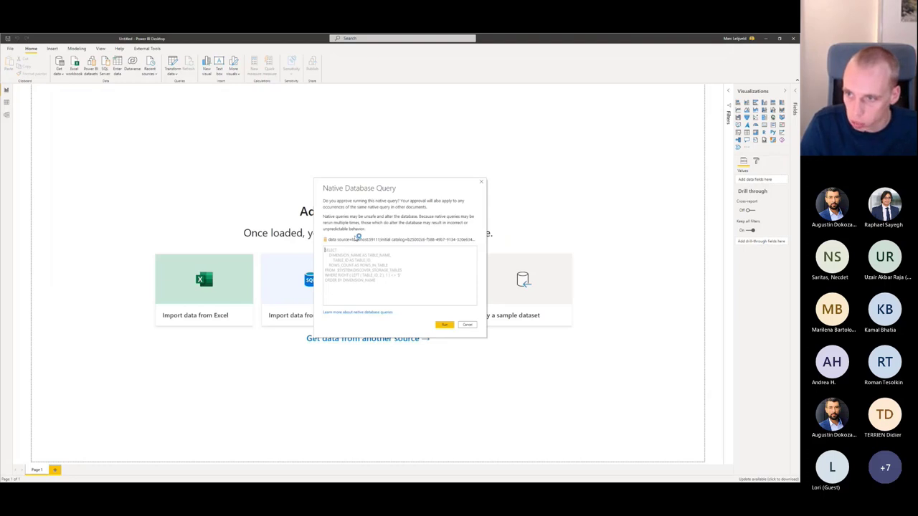
Step: Connect to the local model with the current Windows credentials and approve running the template's native database queries
{"action": "left_click", "coordinate": [445, 325]}
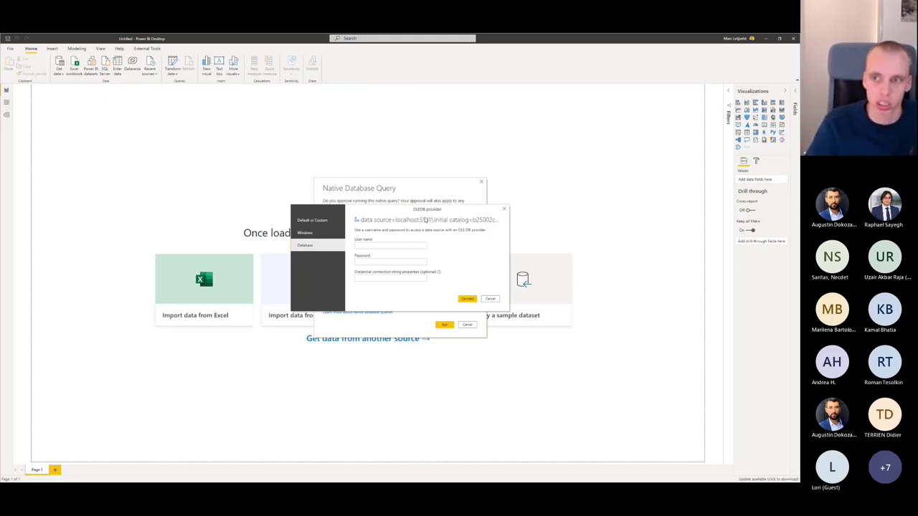
{"action": "left_click", "coordinate": [304, 234]}
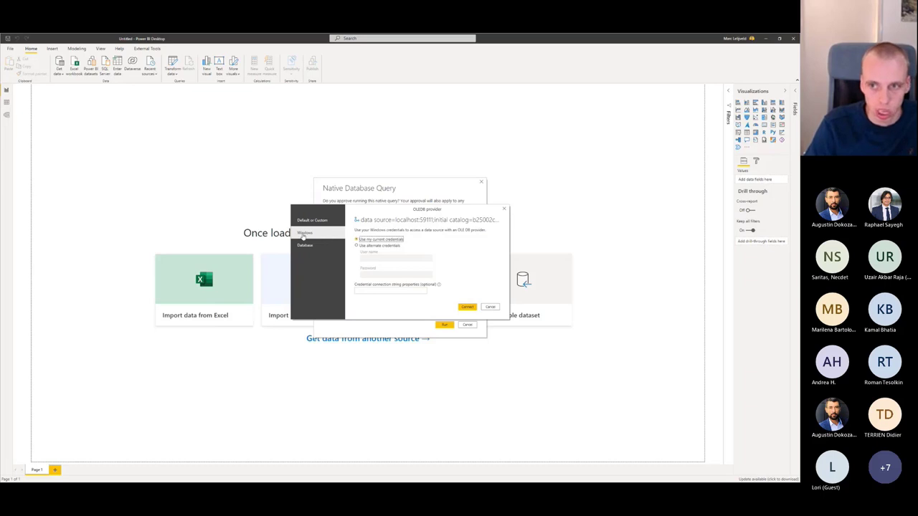
{"action": "left_click", "coordinate": [466, 307]}
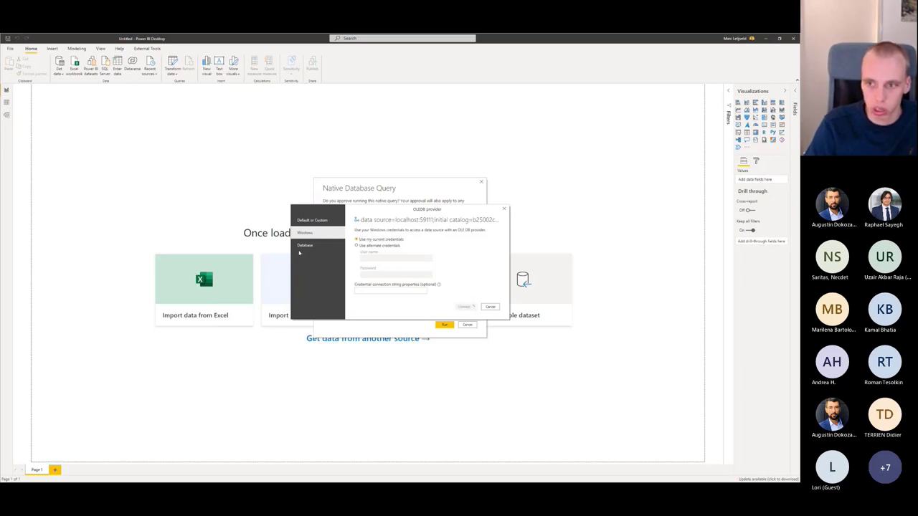
{"action": "left_click", "coordinate": [444, 325]}
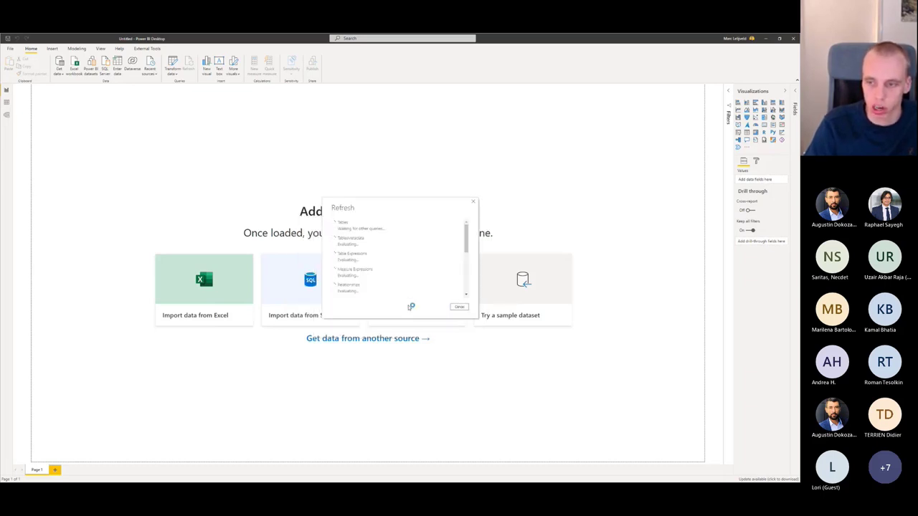
{"action": "left_click", "coordinate": [444, 325]}
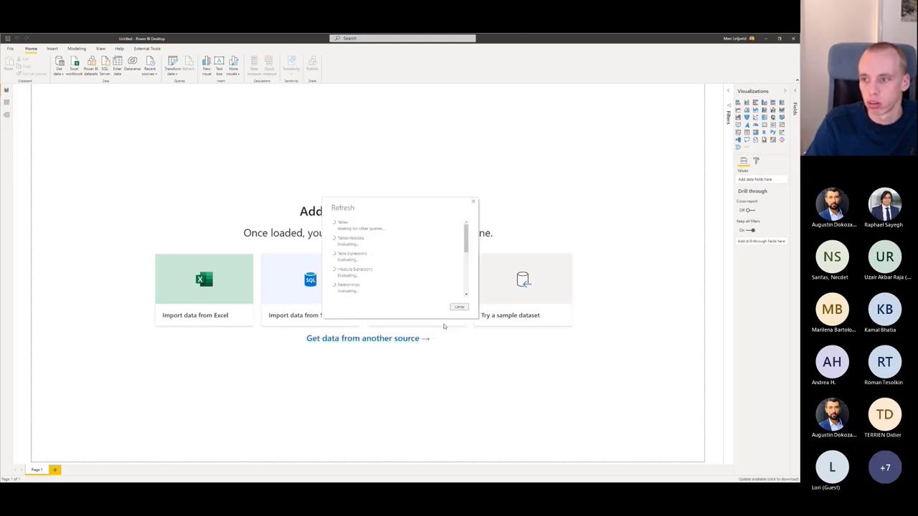
Step: Approve running the remaining native database queries, review the refresh errors, and close the Refresh dialog
{"action": "left_click", "coordinate": [445, 325]}
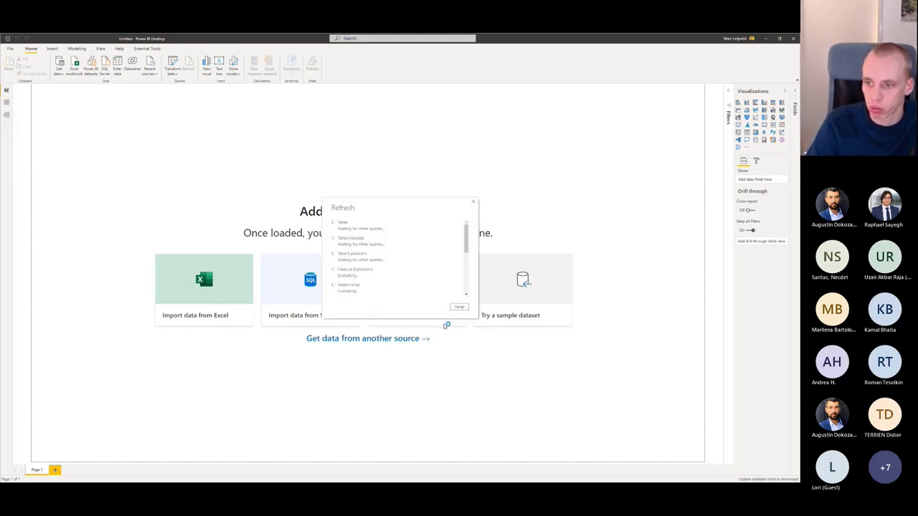
{"action": "left_click", "coordinate": [444, 325]}
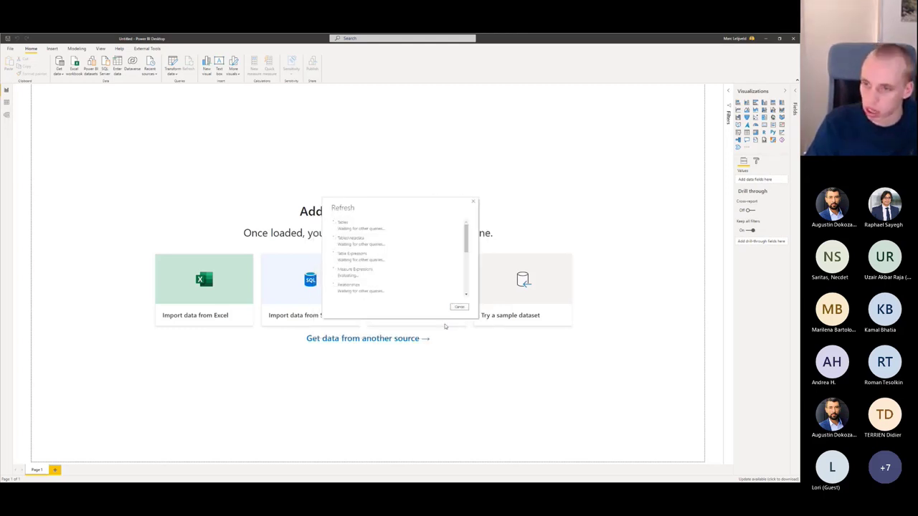
{"action": "left_click", "coordinate": [445, 325]}
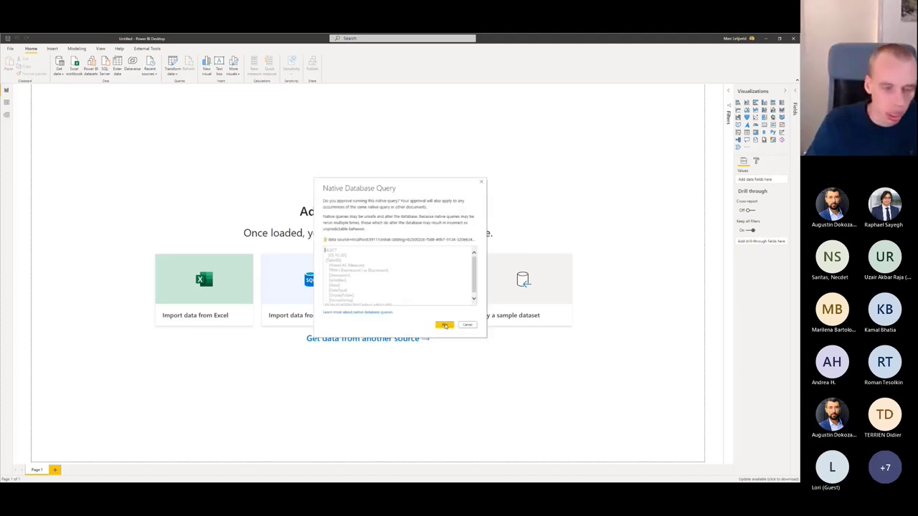
{"action": "left_click", "coordinate": [444, 325]}
{"action": "left_click", "coordinate": [445, 324]}
{"action": "scroll", "coordinate": [427, 253], "scroll_direction": "down", "scroll_amount": 5}
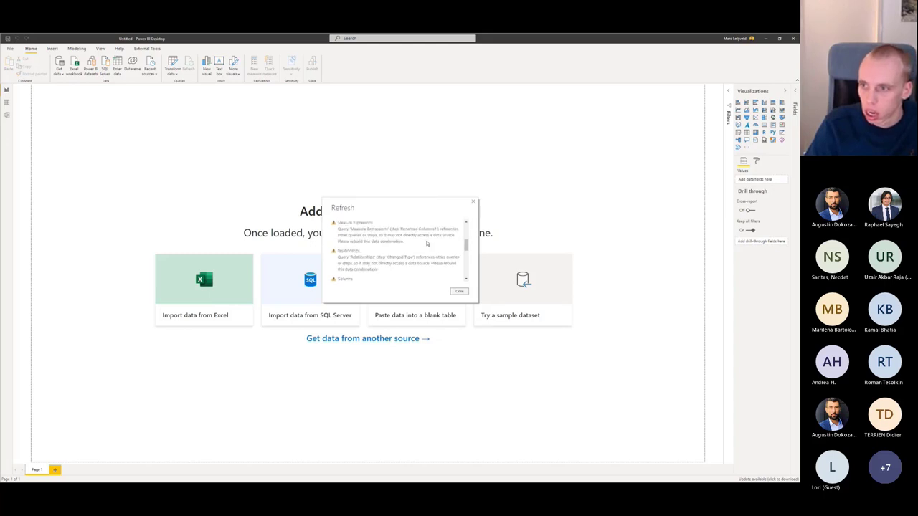
{"action": "left_click", "coordinate": [458, 292]}
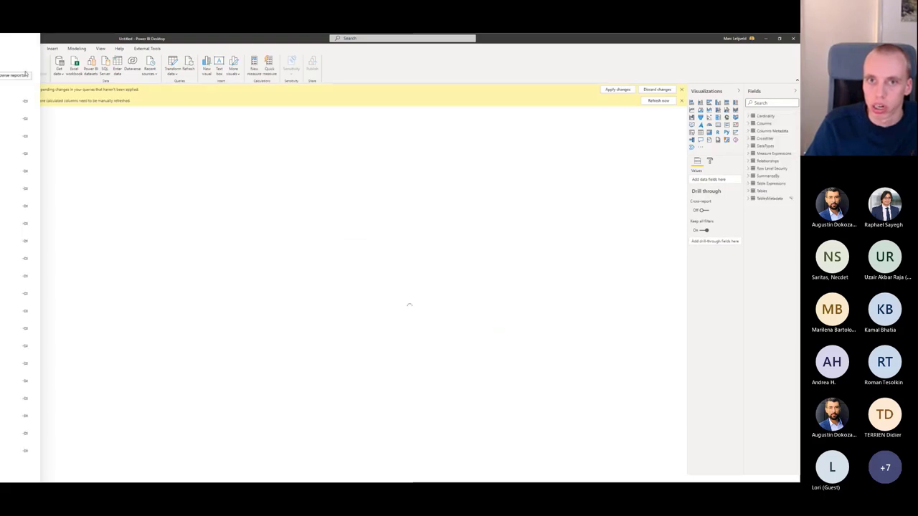
Step: Open the global security options and turn off required user approval for new native database queries
{"action": "left_click", "coordinate": [35, 147]}
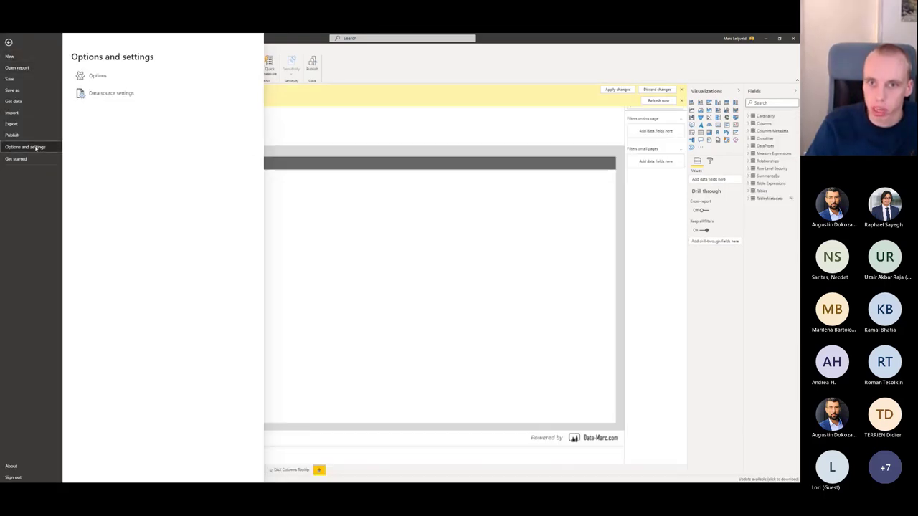
{"action": "left_click", "coordinate": [137, 81]}
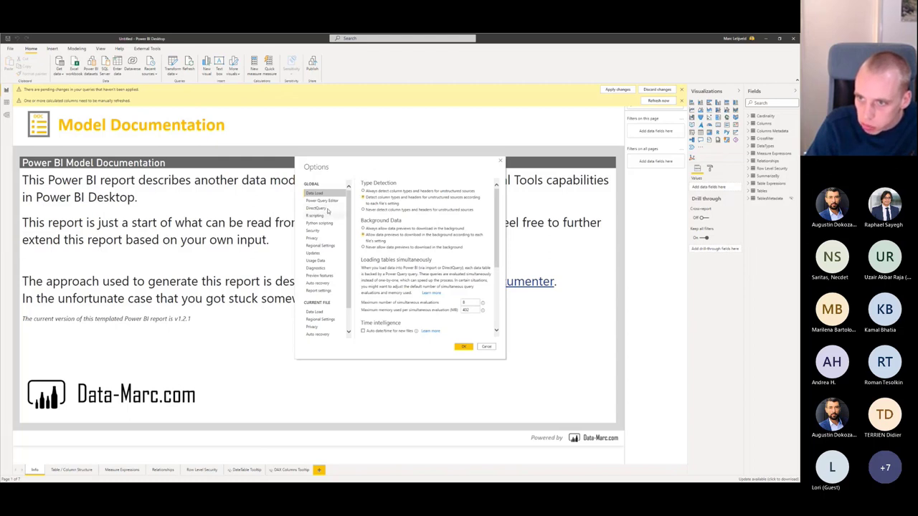
{"action": "left_click", "coordinate": [329, 201]}
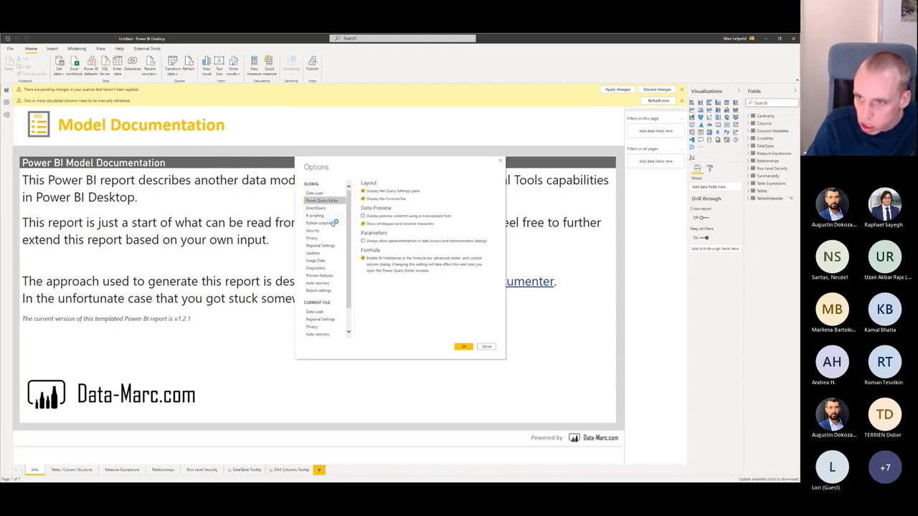
{"action": "left_click", "coordinate": [323, 262]}
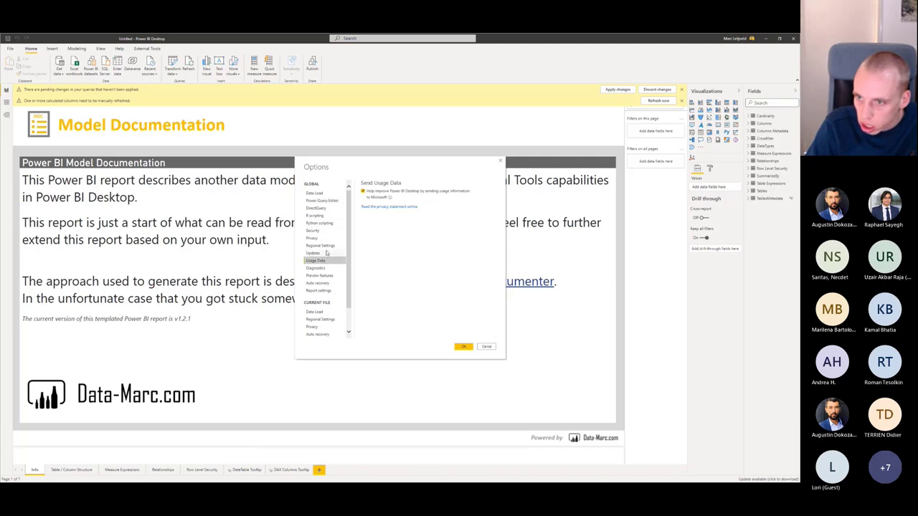
{"action": "left_click", "coordinate": [327, 237]}
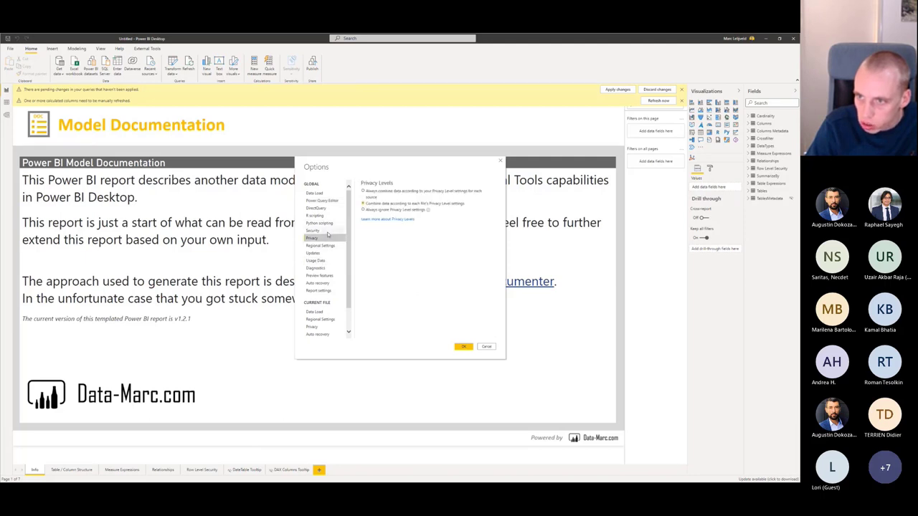
{"action": "left_click", "coordinate": [332, 232]}
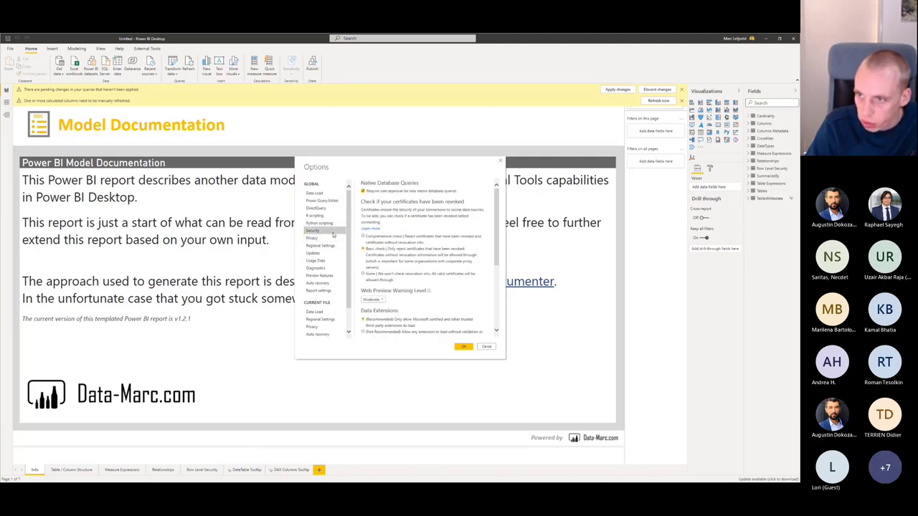
{"action": "left_click", "coordinate": [402, 193]}
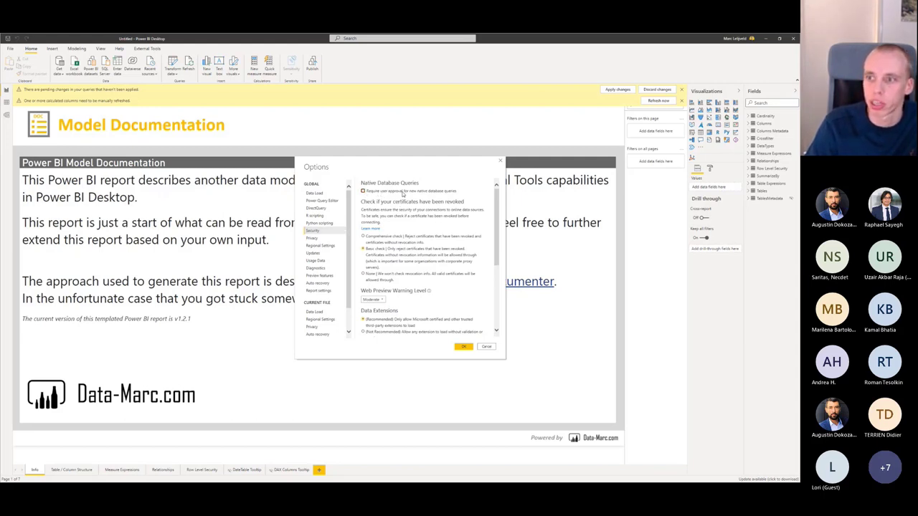
Step: Set global privacy to always ignore Privacy Level settings, ignore the privacy levels for the current file too, and apply the options
{"action": "left_click", "coordinate": [324, 239]}
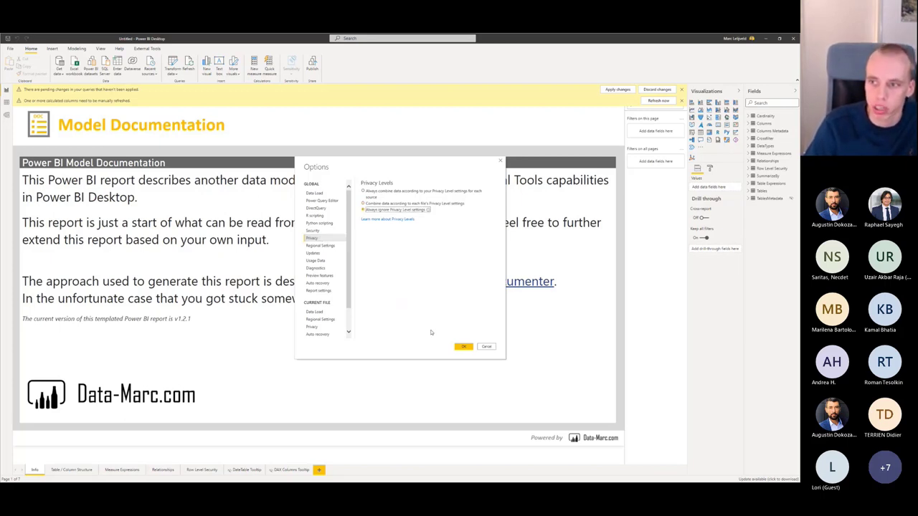
{"action": "scroll", "coordinate": [349, 255], "scroll_direction": "down", "scroll_amount": 2}
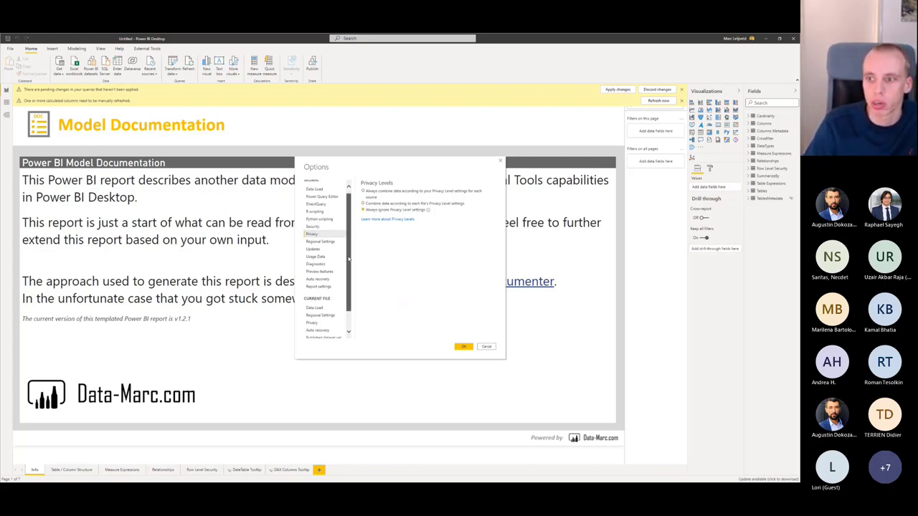
{"action": "left_click", "coordinate": [323, 302]}
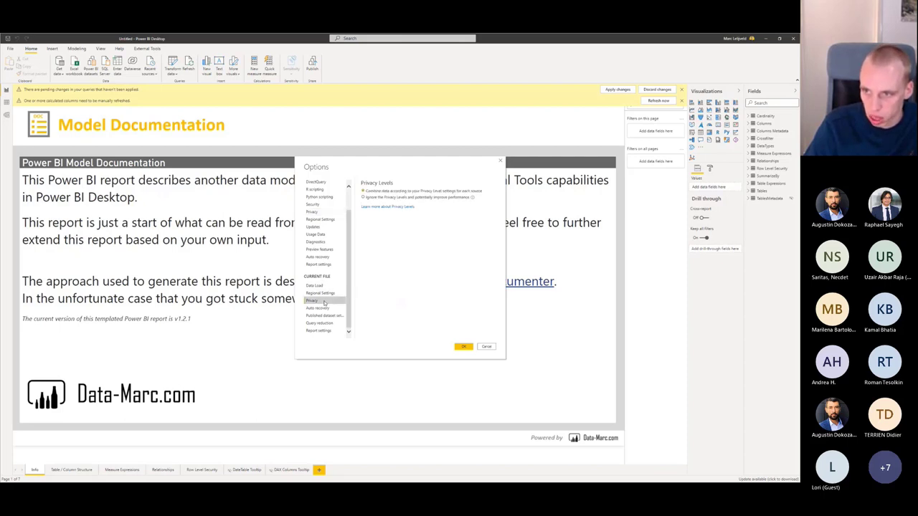
{"action": "left_click", "coordinate": [392, 197]}
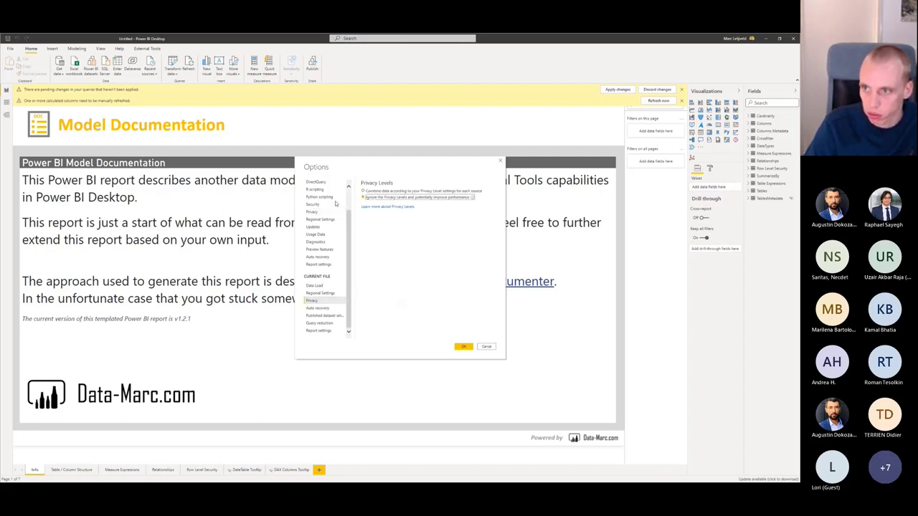
{"action": "left_click", "coordinate": [465, 346]}
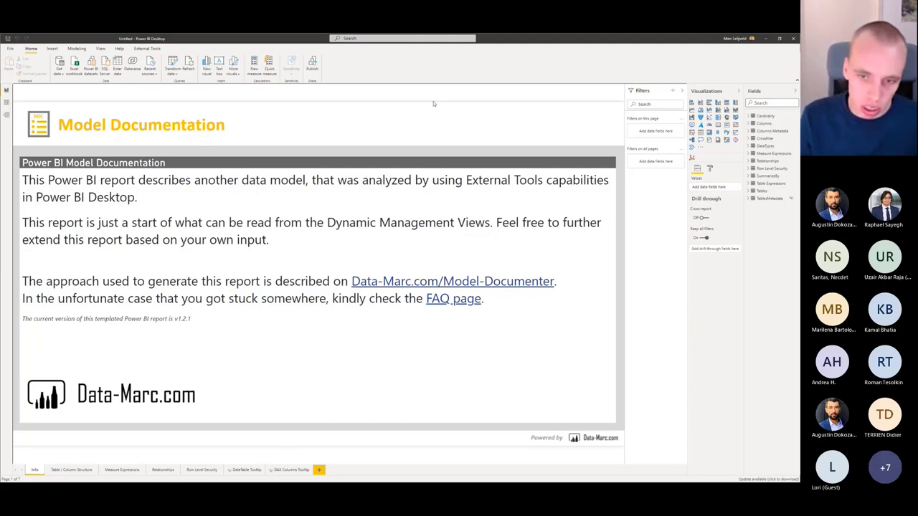
Step: Go to the Table / Column Structure page and show the source expression of the SalesLT SalesOrderHeader table
{"action": "left_click", "coordinate": [74, 470]}
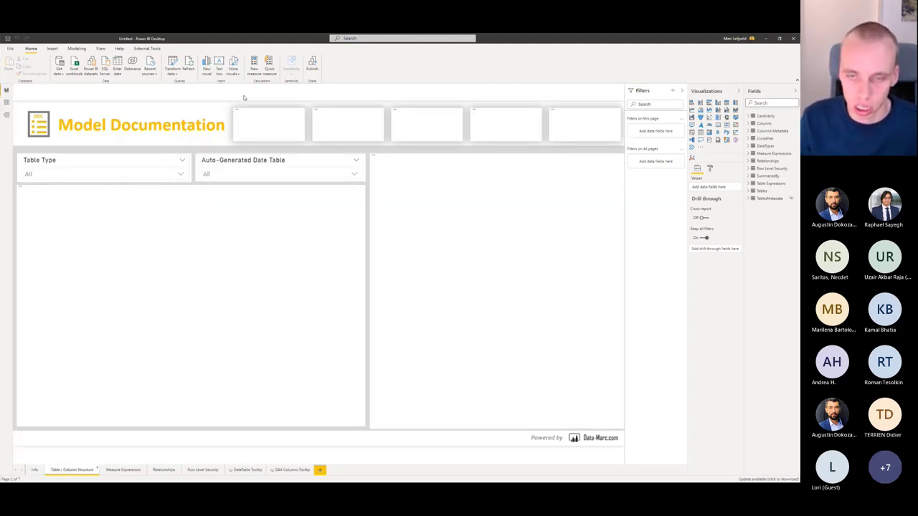
{"action": "scroll", "coordinate": [78, 259], "scroll_direction": "down", "scroll_amount": 5}
{"action": "scroll", "coordinate": [72, 294], "scroll_direction": "up", "scroll_amount": 10}
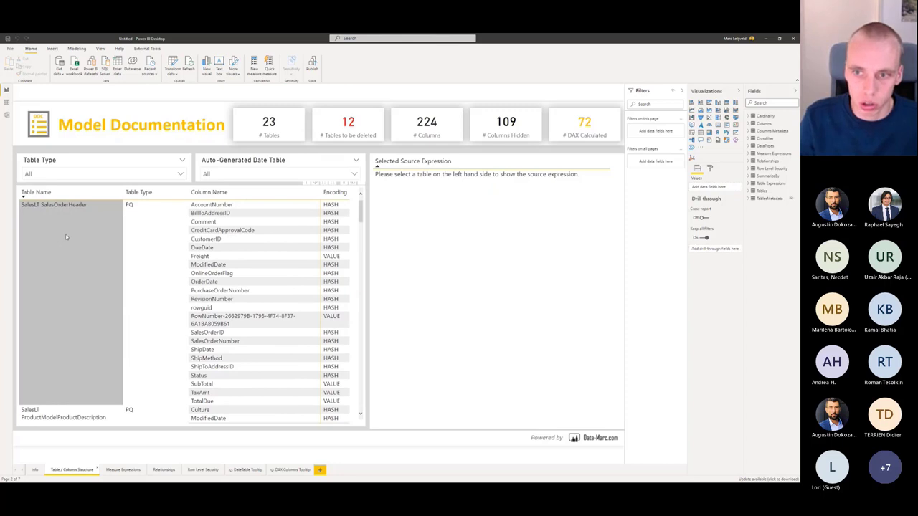
{"action": "left_click", "coordinate": [65, 233]}
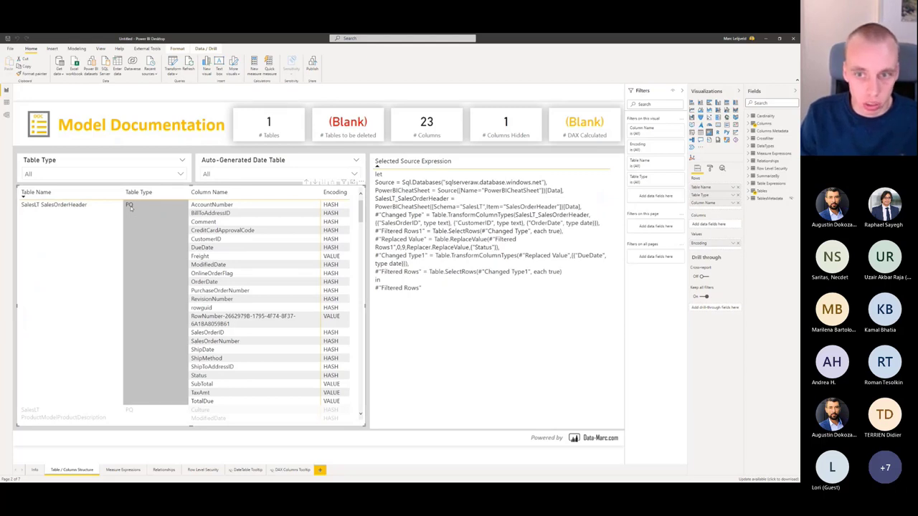
Step: Inspect the source expression of the LocalDateTable below RLS Product Category, clear the selection, and look through the auto-generated date tables
{"action": "scroll", "coordinate": [116, 288], "scroll_direction": "down", "scroll_amount": 5}
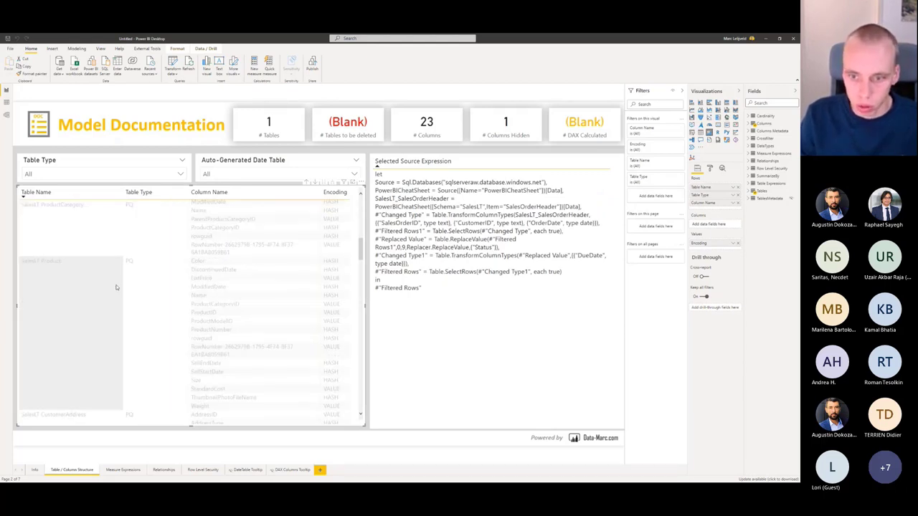
{"action": "scroll", "coordinate": [116, 287], "scroll_direction": "down", "scroll_amount": 2}
{"action": "left_click", "coordinate": [26, 300]}
{"action": "left_click", "coordinate": [136, 287]}
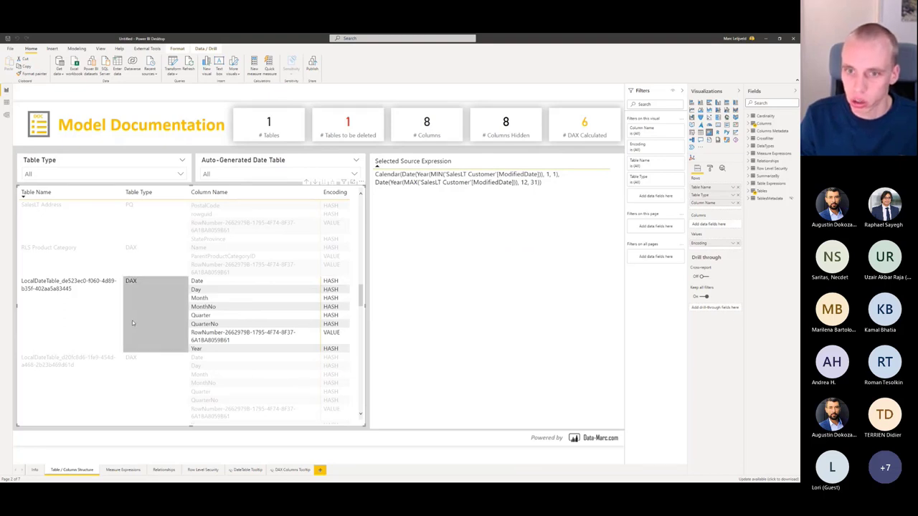
{"action": "left_click", "coordinate": [68, 293]}
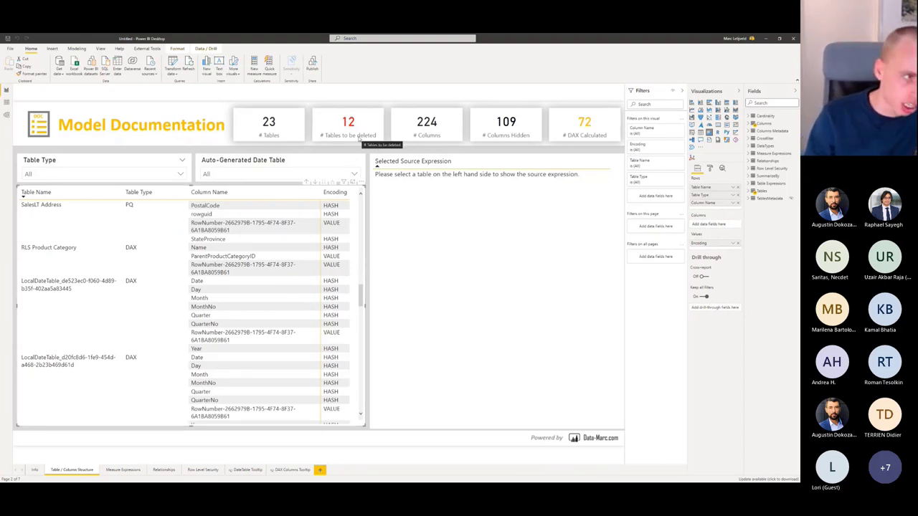
{"action": "scroll", "coordinate": [122, 297], "scroll_direction": "up", "scroll_amount": 5}
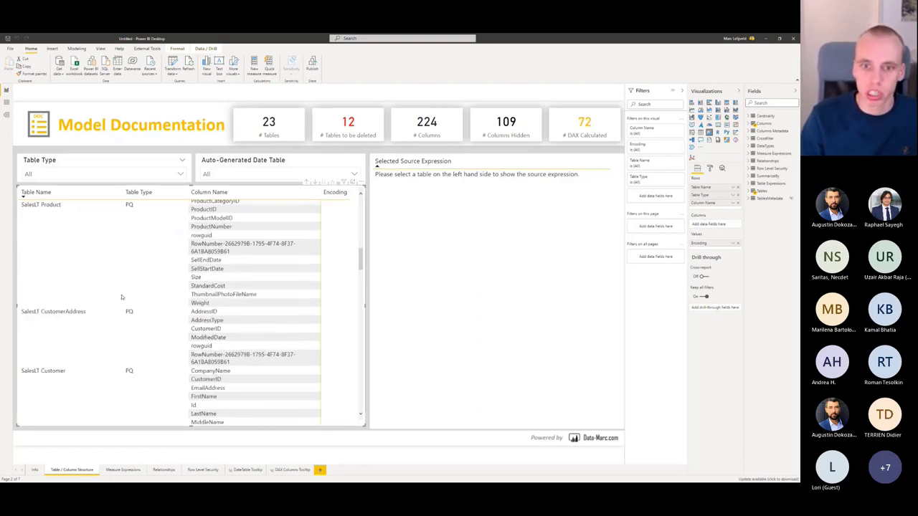
{"action": "scroll", "coordinate": [122, 297], "scroll_direction": "down", "scroll_amount": 10}
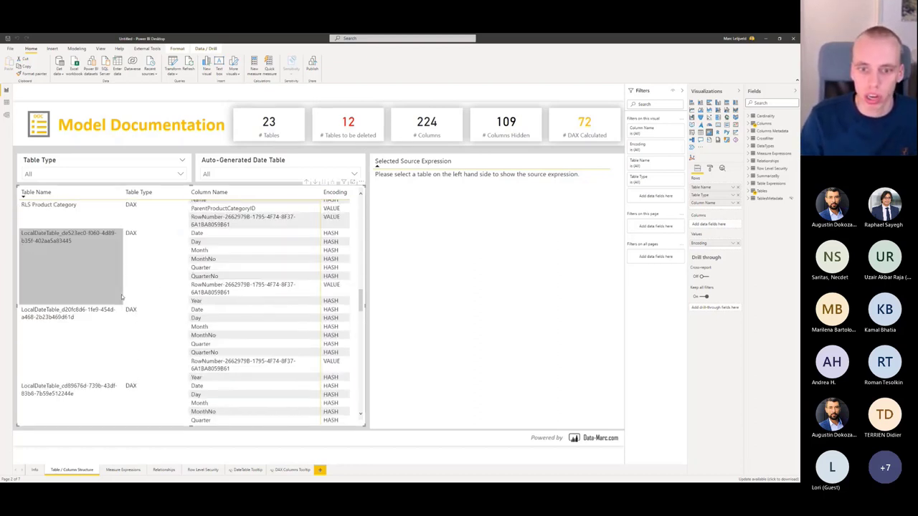
{"action": "scroll", "coordinate": [43, 341], "scroll_direction": "down", "scroll_amount": 3}
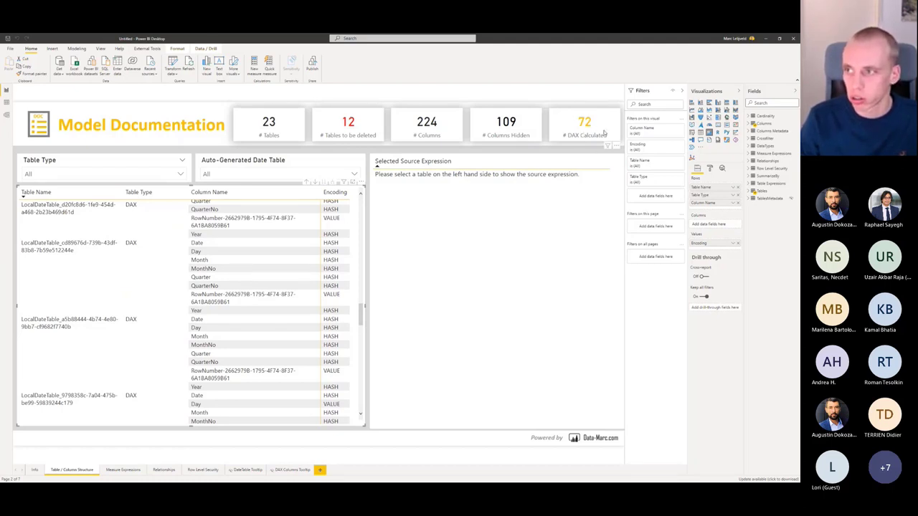
{"action": "left_click", "coordinate": [571, 93]}
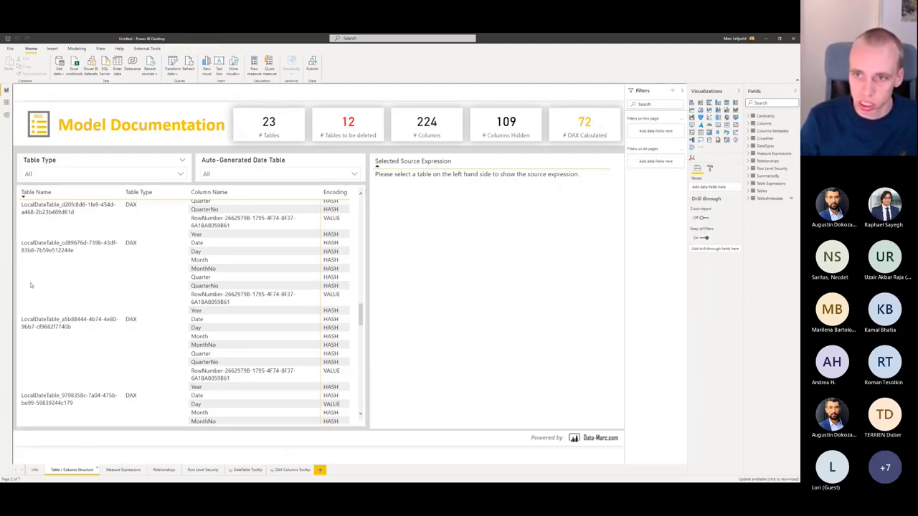
Step: Filter Auto-Generated Date Table to False and look through the remaining tables and columns down to Date DAX
{"action": "left_click", "coordinate": [282, 172]}
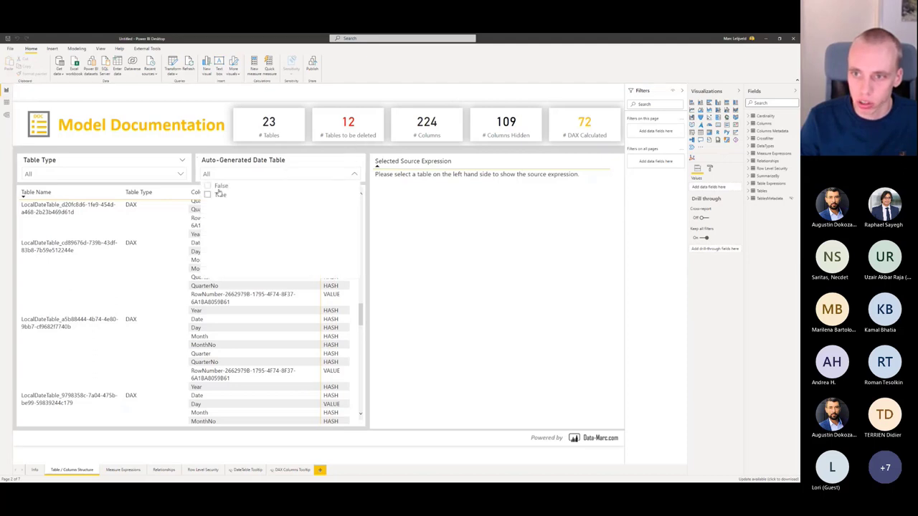
{"action": "left_click", "coordinate": [217, 185]}
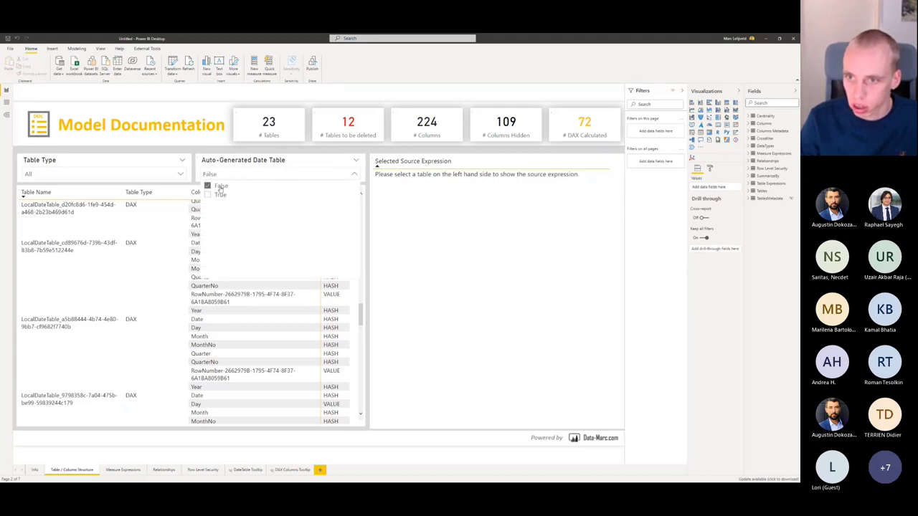
{"action": "left_click", "coordinate": [258, 176]}
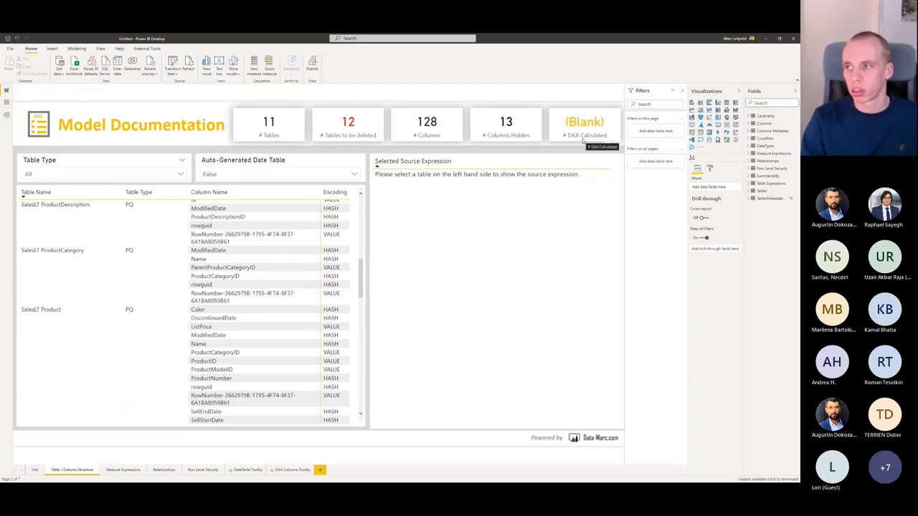
{"action": "scroll", "coordinate": [39, 365], "scroll_direction": "down", "scroll_amount": 5}
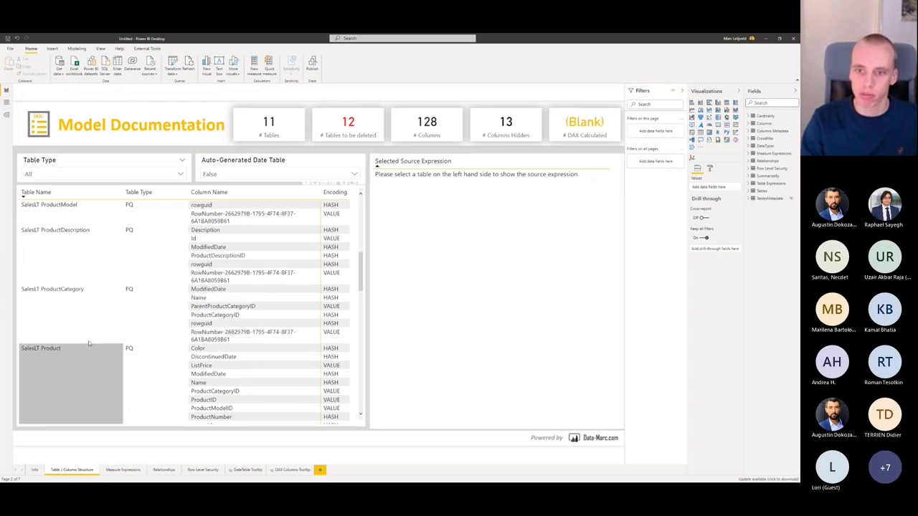
{"action": "scroll", "coordinate": [115, 330], "scroll_direction": "up", "scroll_amount": 3}
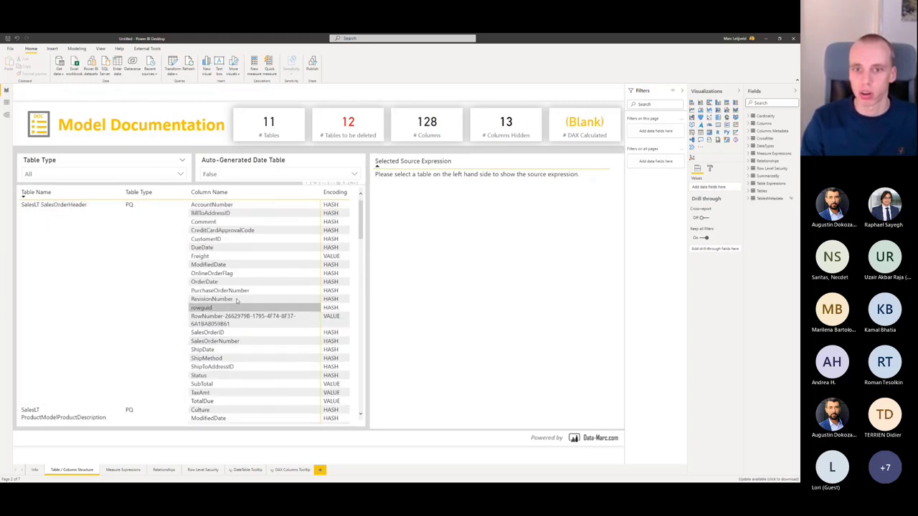
{"action": "scroll", "coordinate": [133, 287], "scroll_direction": "down", "scroll_amount": 5}
{"action": "scroll", "coordinate": [129, 281], "scroll_direction": "down", "scroll_amount": 10}
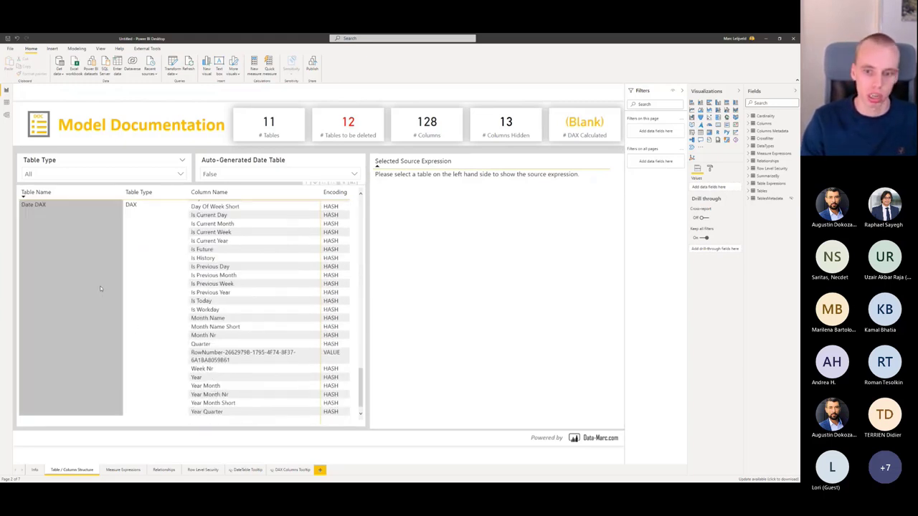
Step: Go to the Measure Expressions page and examine the measures' expressions, descriptions and need-attention flags
{"action": "left_click", "coordinate": [124, 470]}
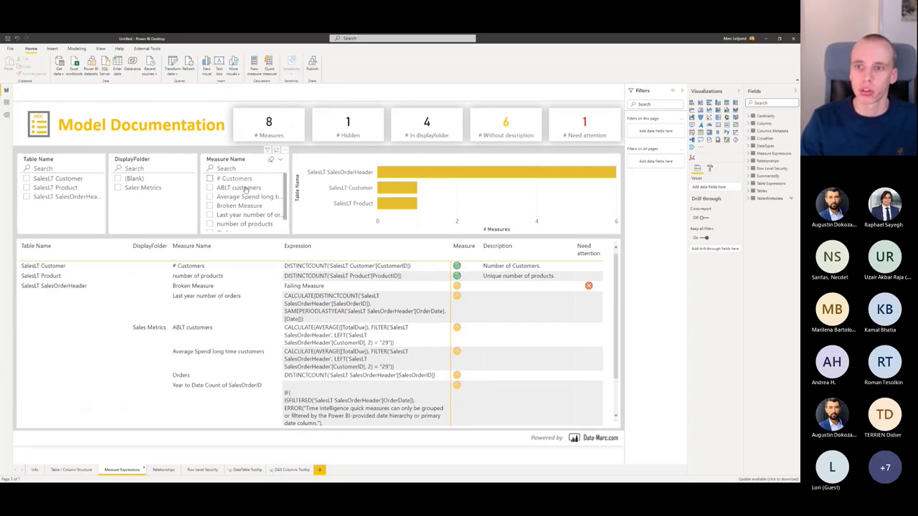
{"action": "scroll", "coordinate": [228, 195], "scroll_direction": "down", "scroll_amount": 1}
{"action": "scroll", "coordinate": [231, 201], "scroll_direction": "up", "scroll_amount": 1}
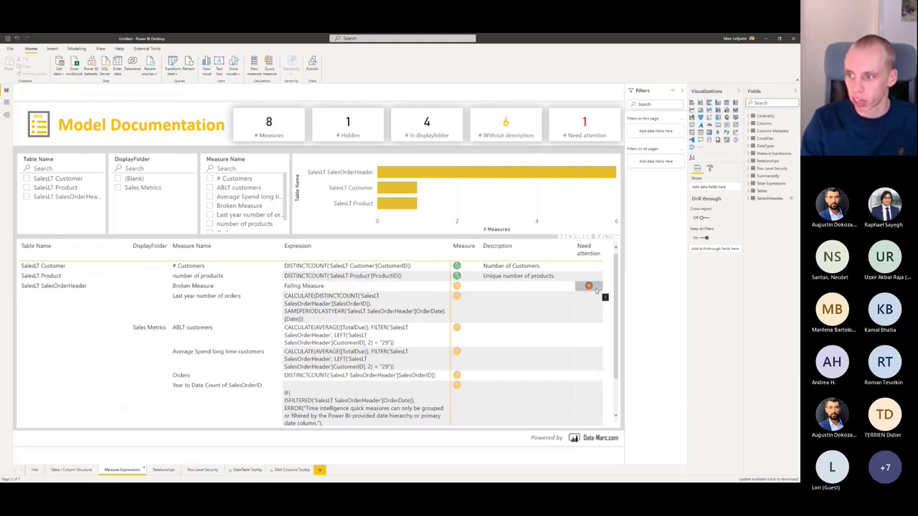
Step: Look through the remaining measures and their missing descriptions down to Year to Date Count of SalesOrderID
{"action": "mouse_move", "coordinate": [601, 288]}
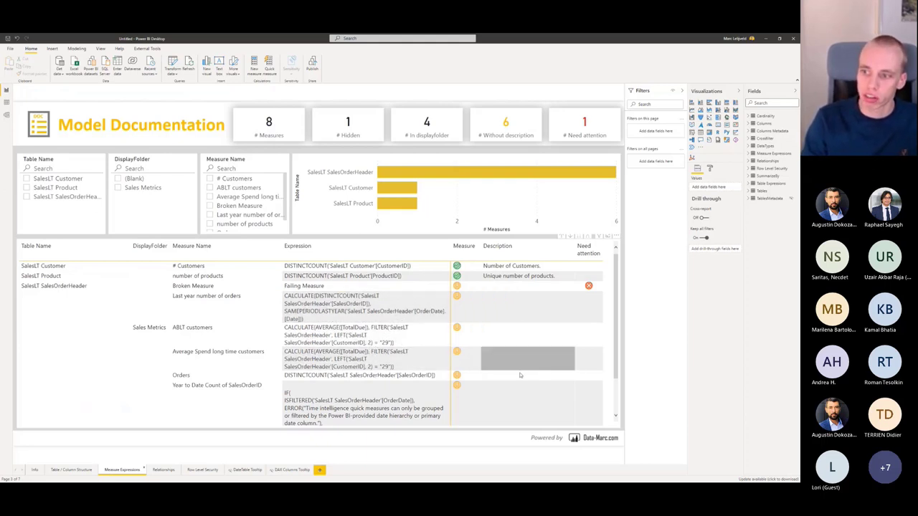
{"action": "scroll", "coordinate": [523, 399], "scroll_direction": "down", "scroll_amount": 1}
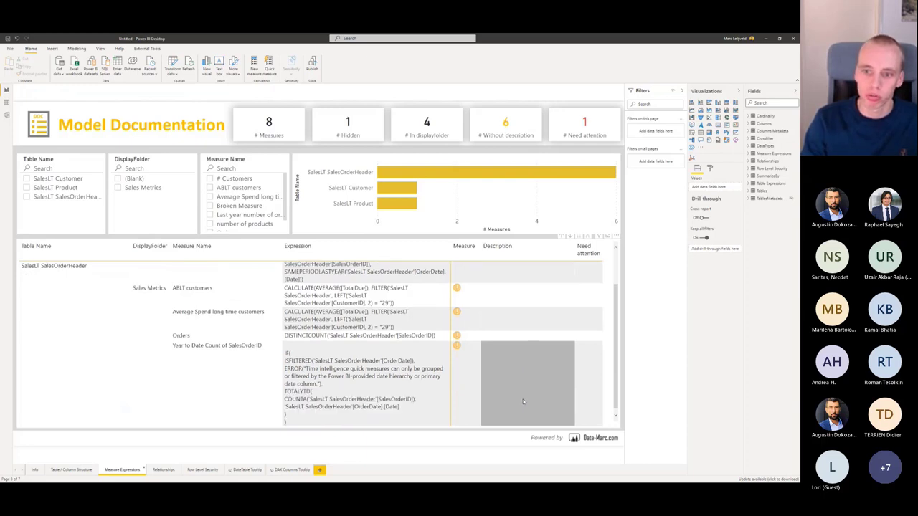
{"action": "scroll", "coordinate": [523, 399], "scroll_direction": "up", "scroll_amount": 1}
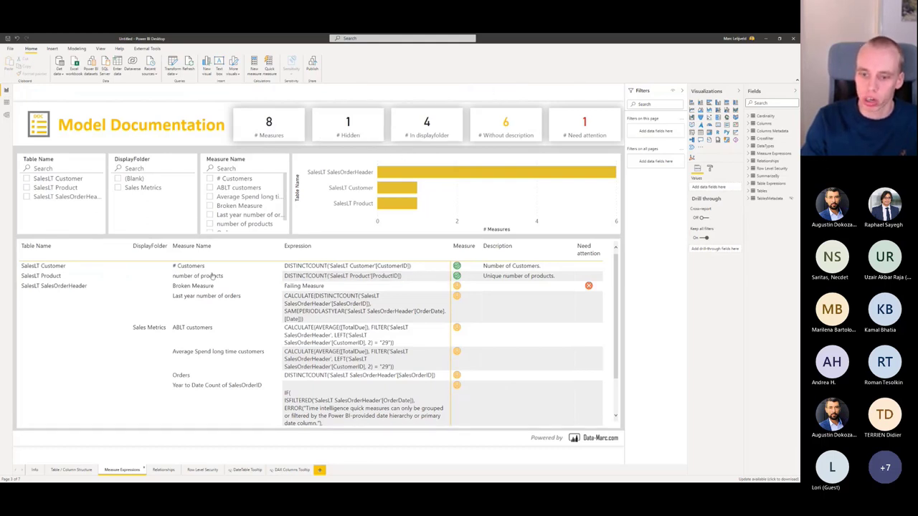
Step: Go to the Relationships page, isolate the many-to-many relationship from SalesLT ProductModel - ProductModelID, and clear the selection again
{"action": "left_click", "coordinate": [163, 470]}
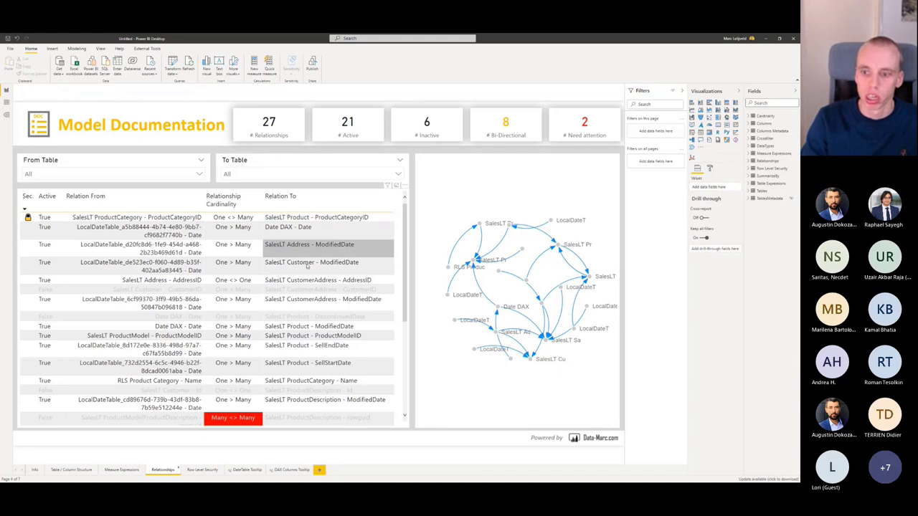
{"action": "scroll", "coordinate": [272, 301], "scroll_direction": "down", "scroll_amount": 3}
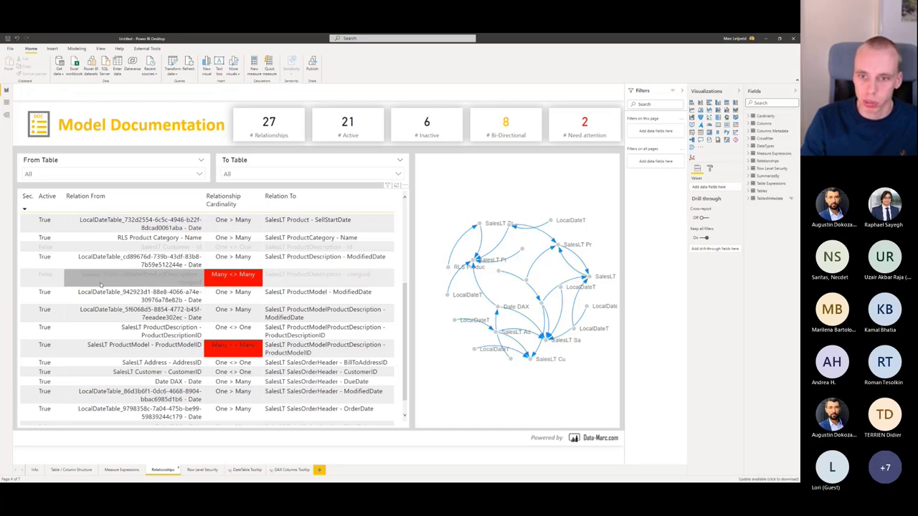
{"action": "left_click", "coordinate": [165, 353]}
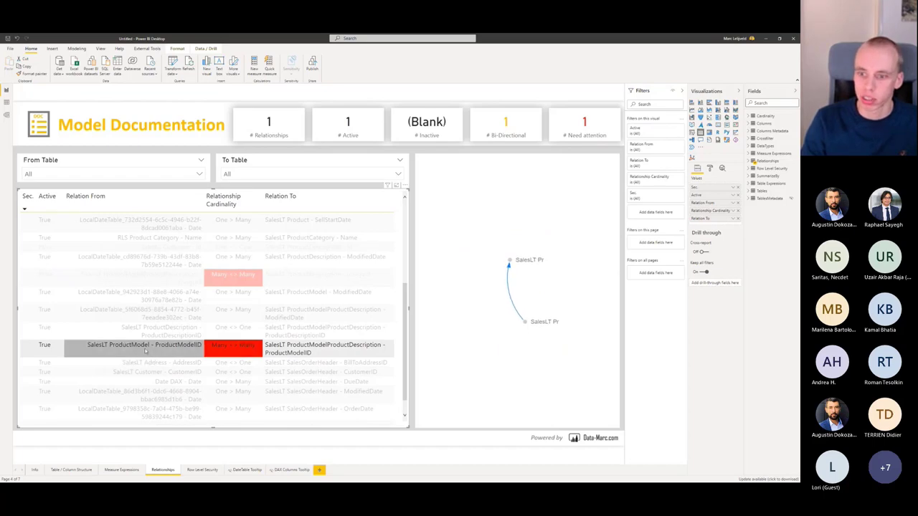
{"action": "left_click", "coordinate": [145, 350]}
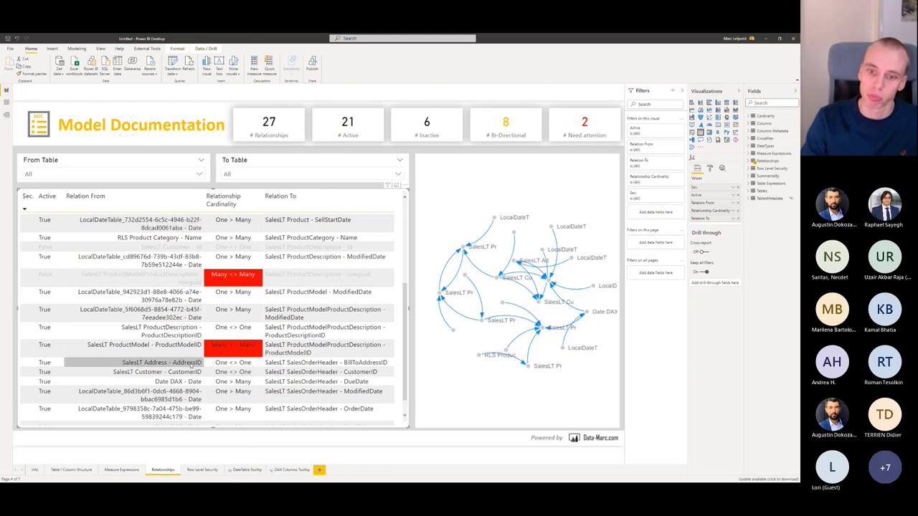
Step: Filter the relationships to those whose To Table is SalesLT Product
{"action": "scroll", "coordinate": [191, 366], "scroll_direction": "up", "scroll_amount": 3}
{"action": "scroll", "coordinate": [191, 366], "scroll_direction": "up", "scroll_amount": 1}
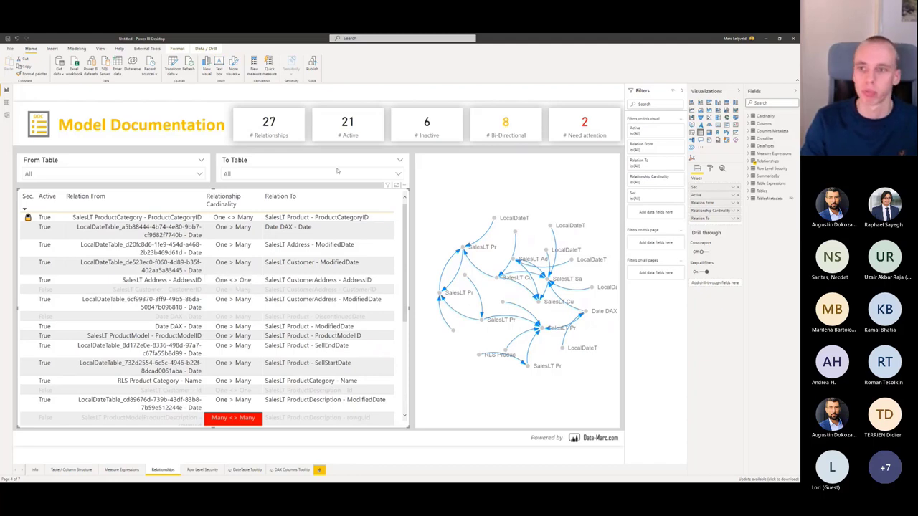
{"action": "left_click", "coordinate": [262, 174]}
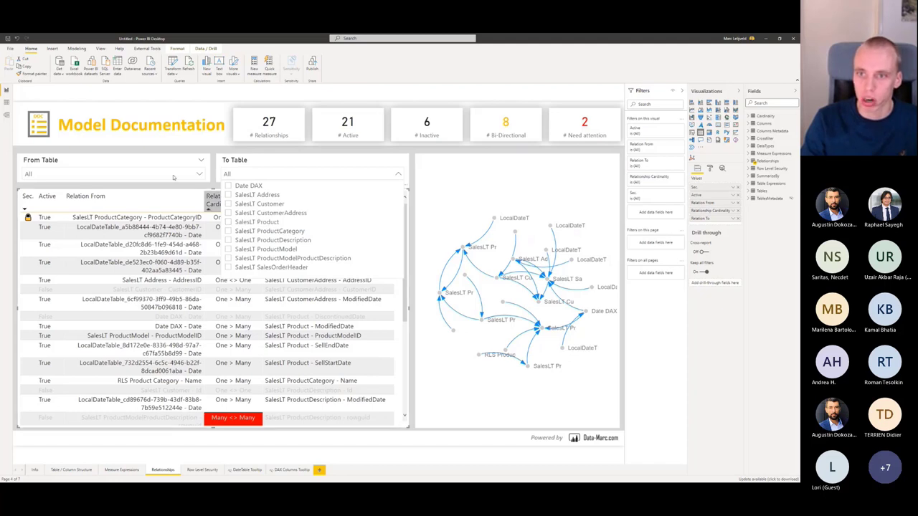
{"action": "left_click", "coordinate": [266, 226]}
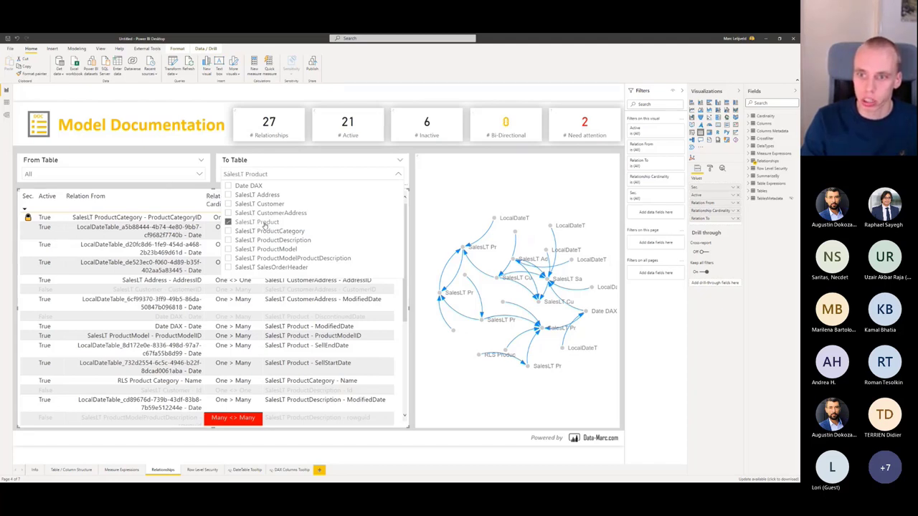
{"action": "left_click", "coordinate": [261, 337]}
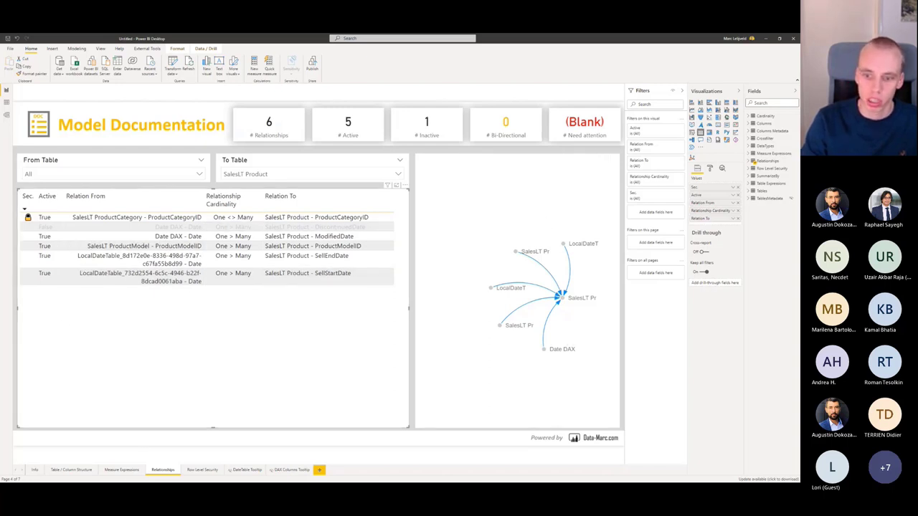
Step: Go to the Row Level Security page and examine the roles' filter expressions, descriptions and states
{"action": "left_click", "coordinate": [201, 470]}
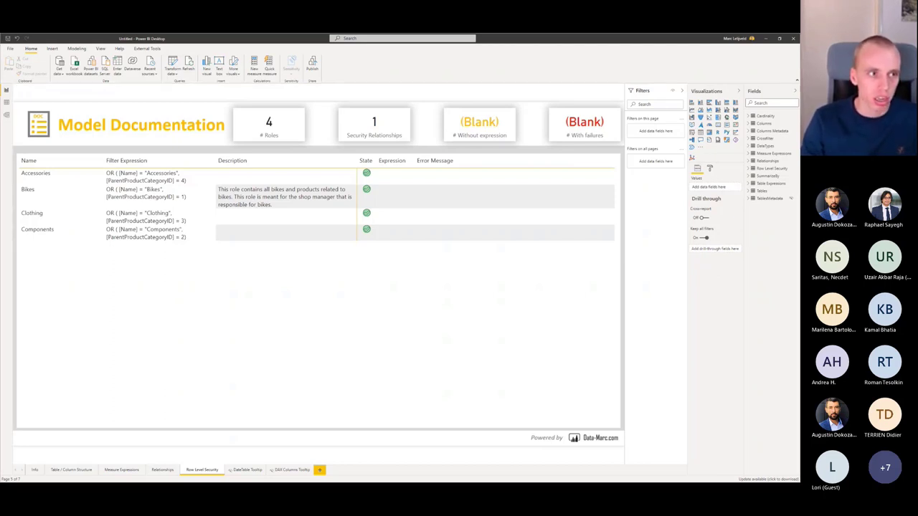
Step: Switch to the presentation and advance from the What's new in v1.2.0 slide to Known limitations (or irritations)
{"action": "key", "text": "alt+Tab"}
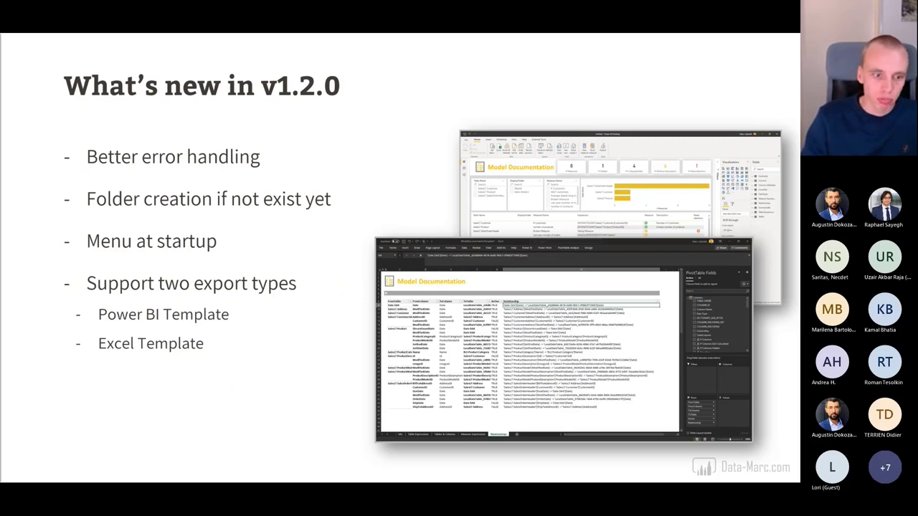
{"action": "left_click", "coordinate": [108, 367]}
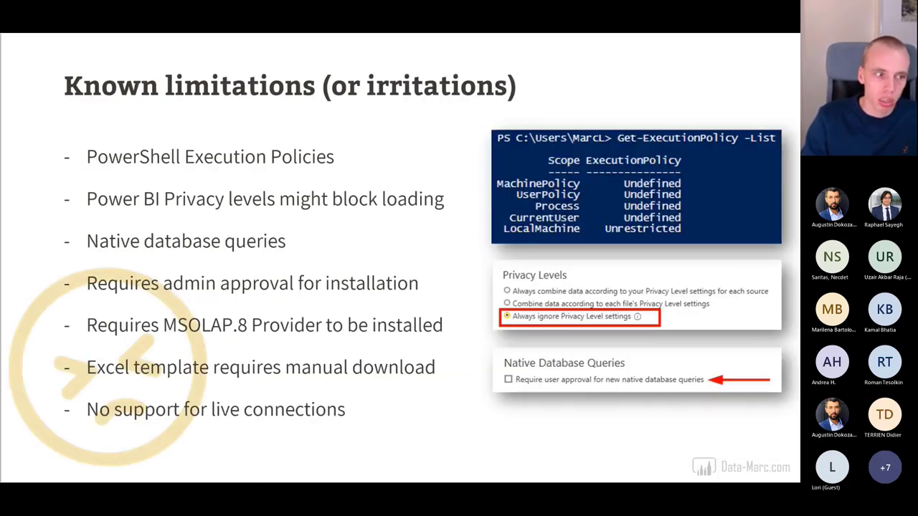